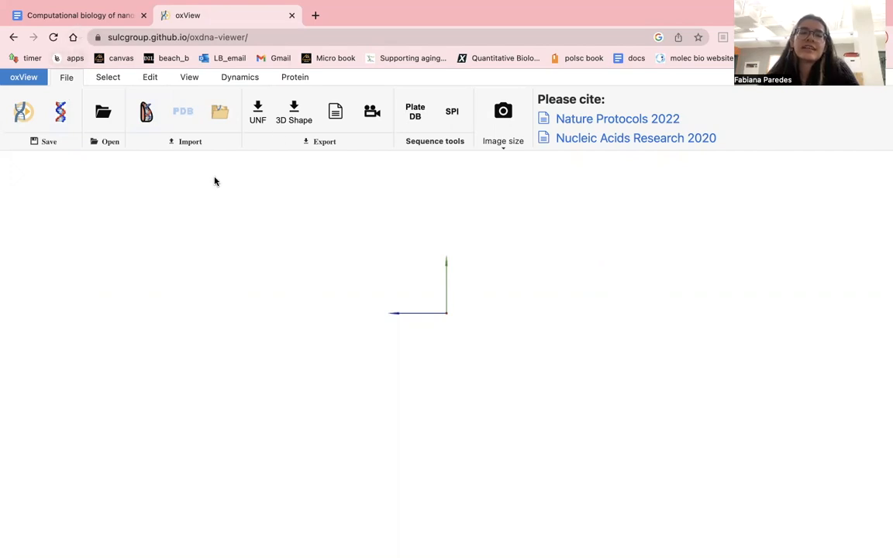
- Switch to the Google Docs document and examine the 20 arm length nanostar's four strands, including their AA linkers and grey ACGATCG ends
left_click(104, 16)
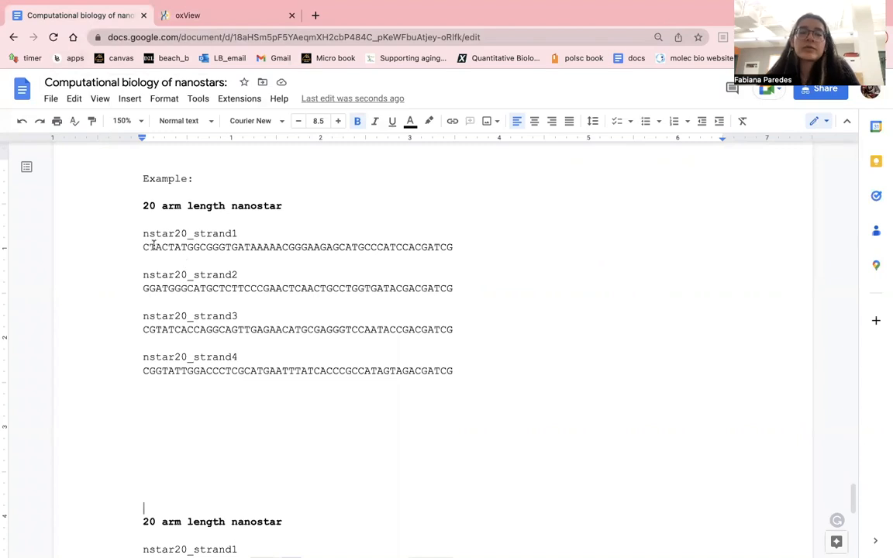
left_click_drag(139, 208, 457, 372)
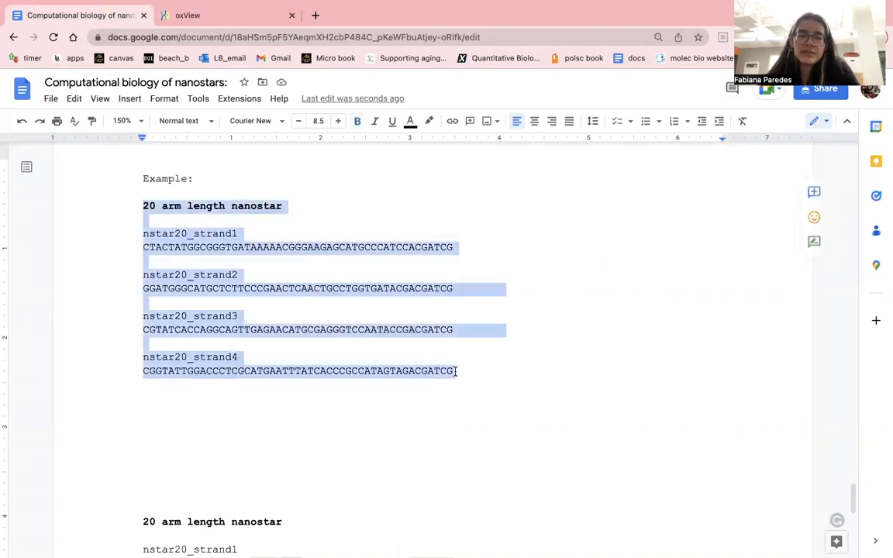
left_click(257, 314)
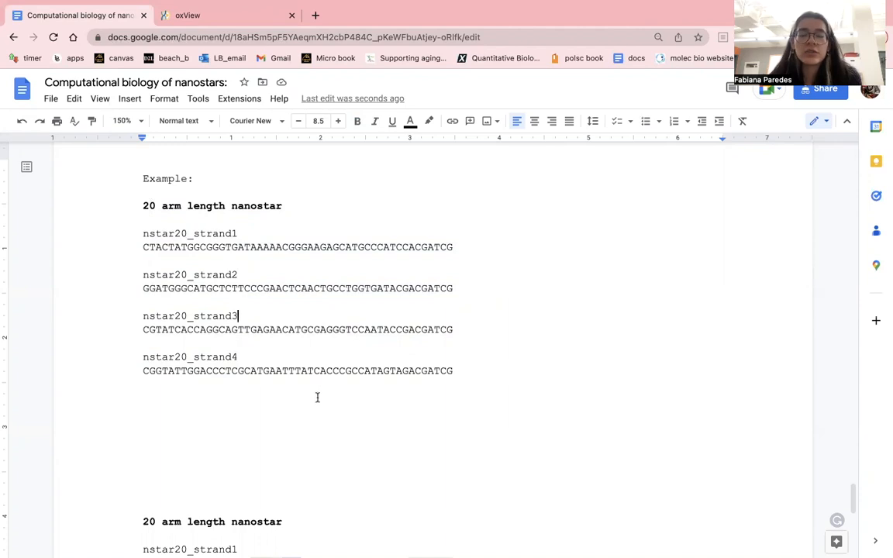
scroll(309, 407, "down", 4)
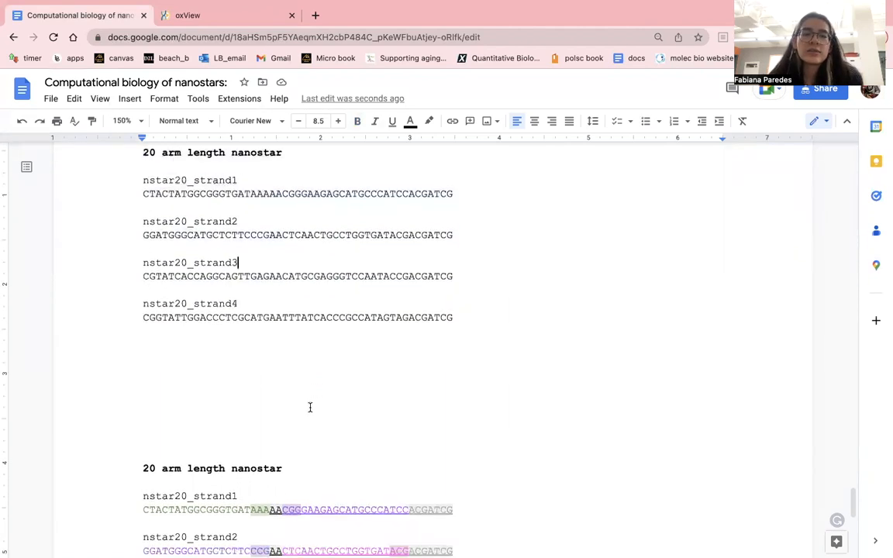
scroll(310, 407, "down", 4)
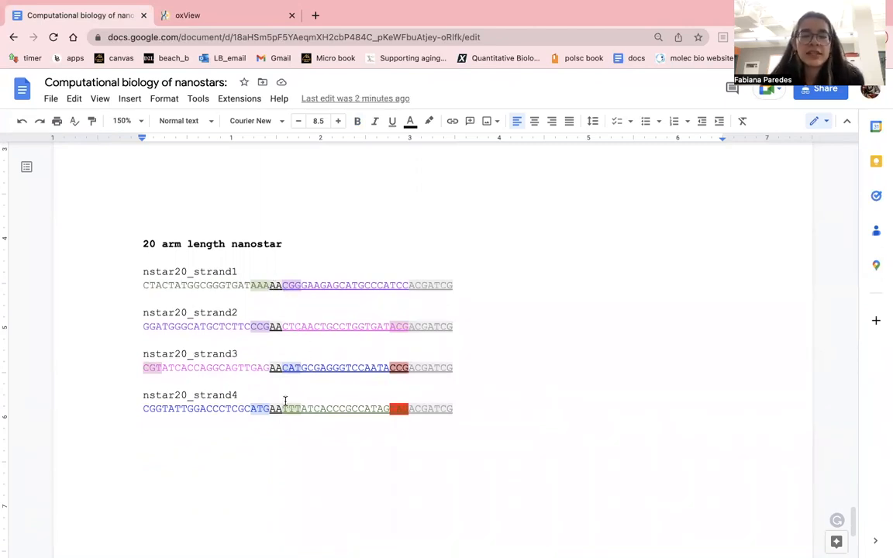
left_click(270, 286)
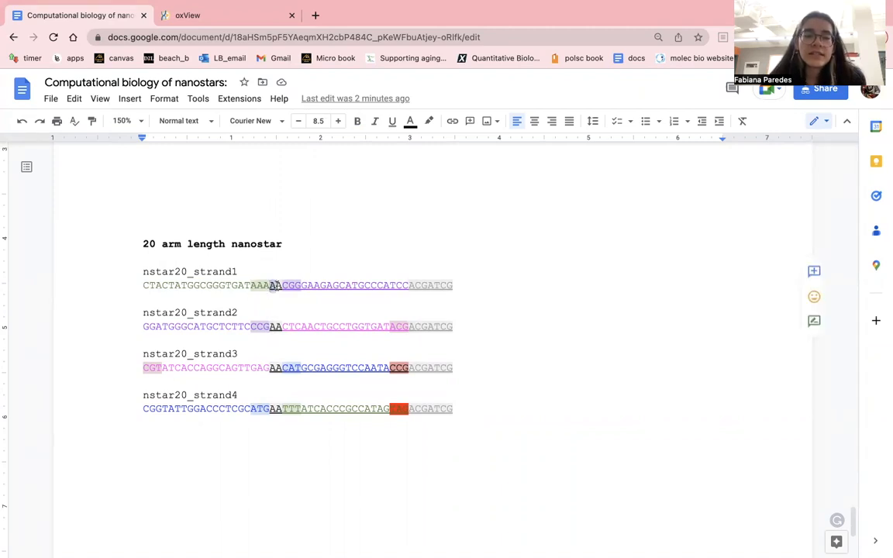
left_click_drag(270, 328, 281, 327)
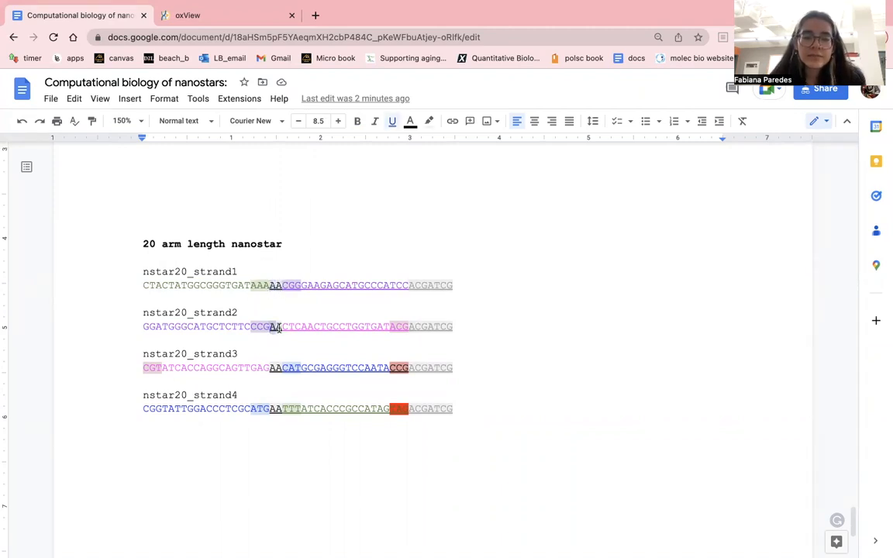
left_click(357, 349)
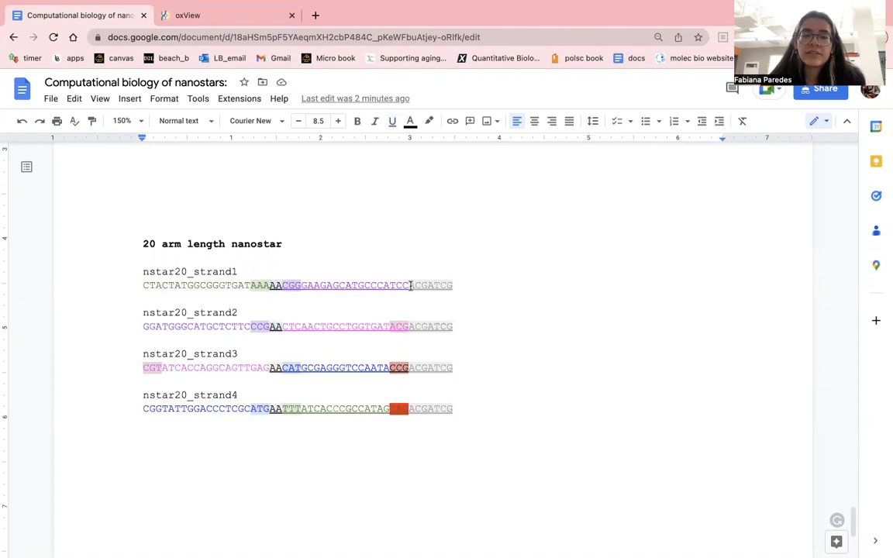
left_click_drag(410, 285, 452, 285)
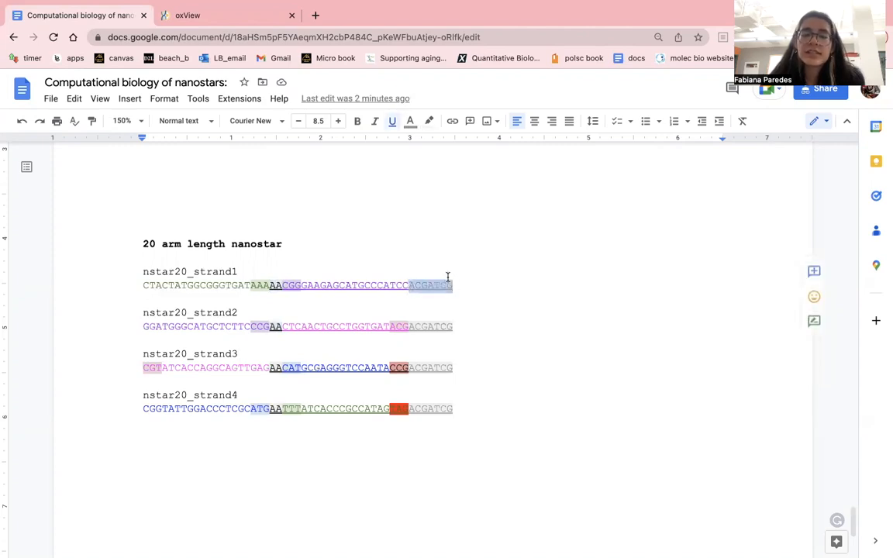
left_click(405, 373)
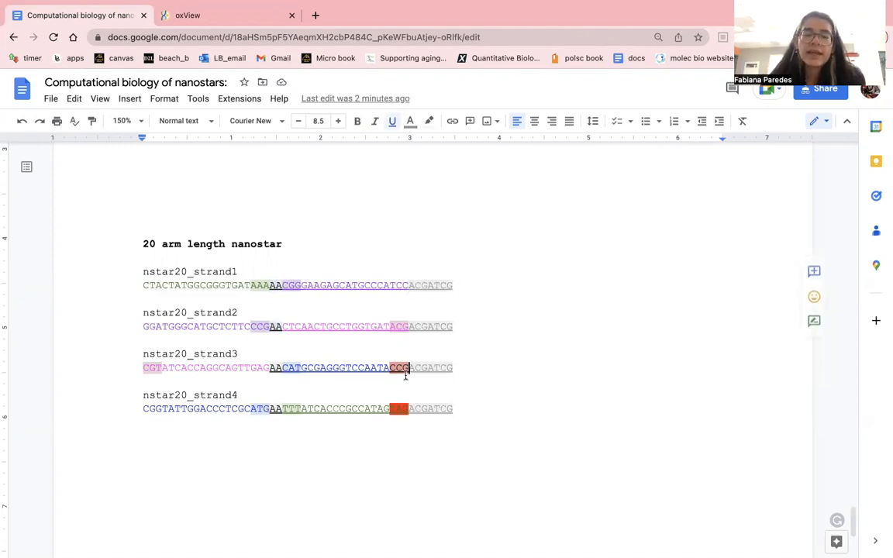
scroll(277, 380, "down", 1)
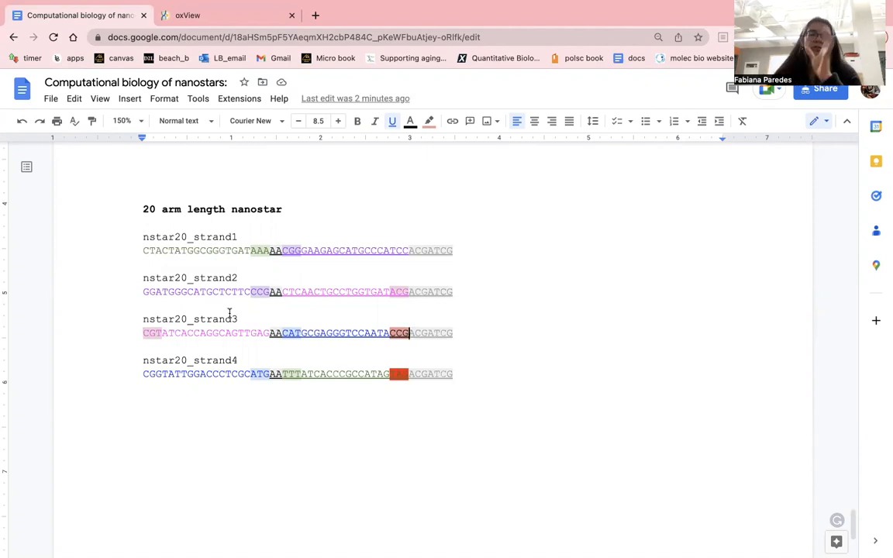
- Compare the green arm segment of nstar20_strand1 with the matching green segment of nstar20_strand4
left_click_drag(142, 251, 269, 252)
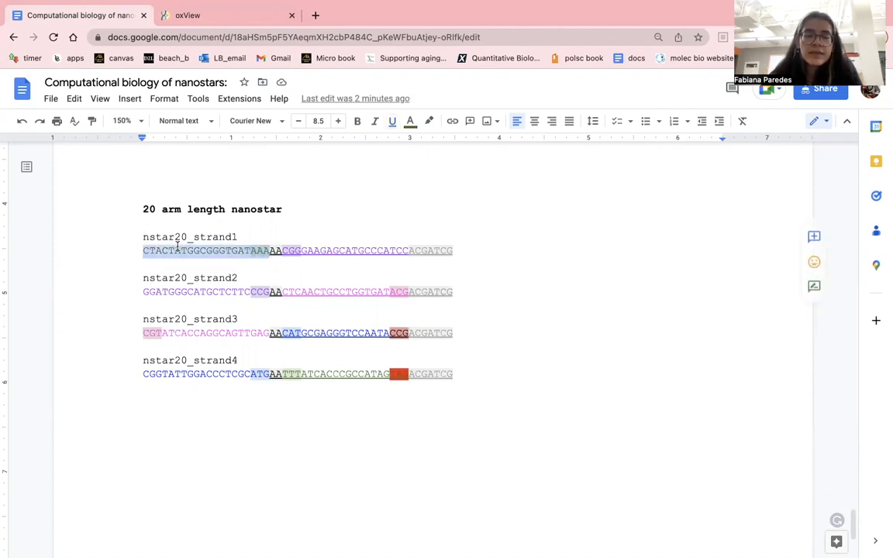
left_click(251, 264)
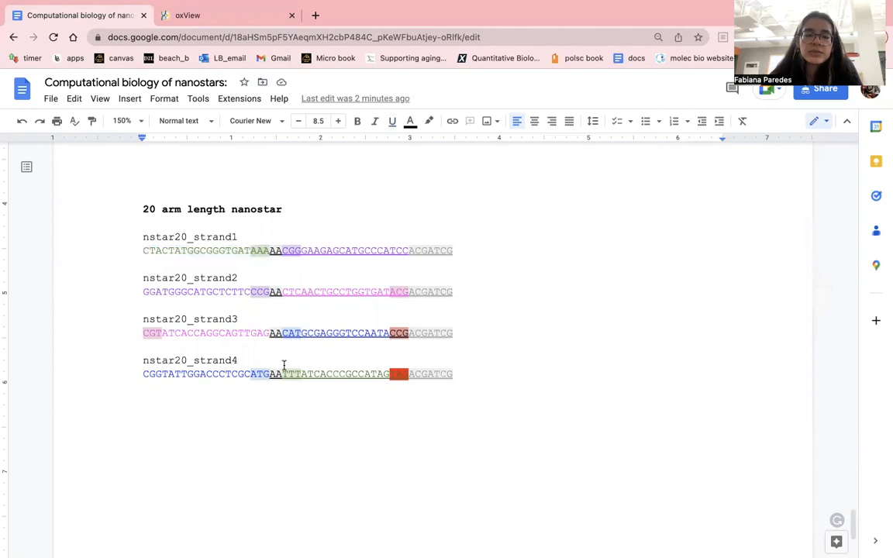
left_click_drag(283, 374, 389, 376)
left_click(341, 377)
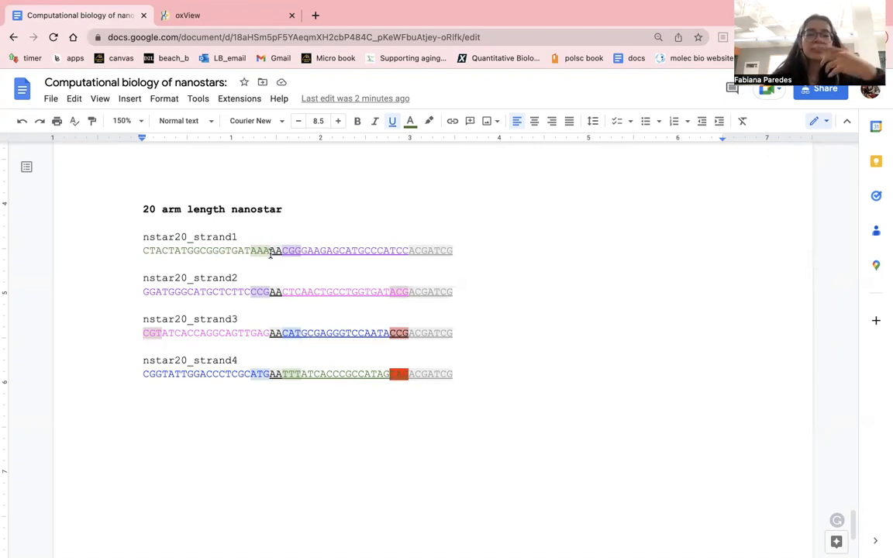
left_click_drag(269, 252, 143, 251)
left_click(176, 237)
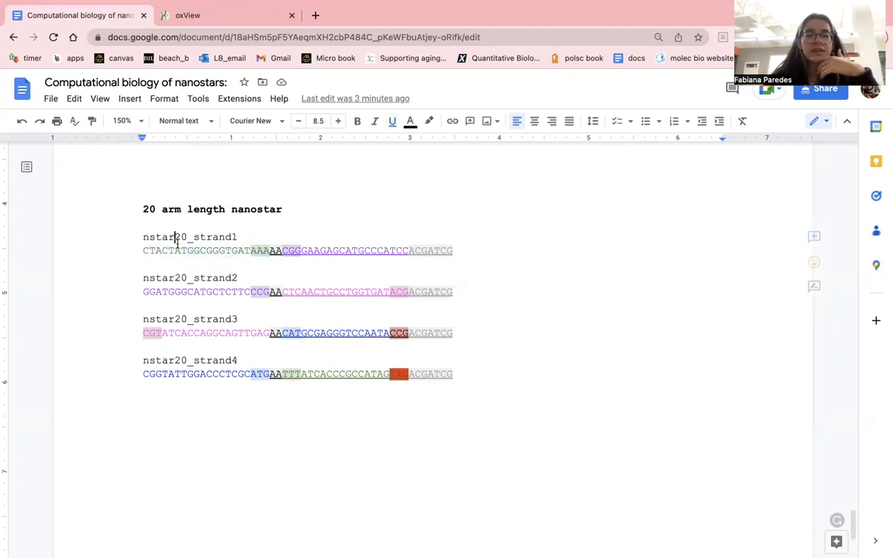
left_click_drag(271, 253, 144, 252)
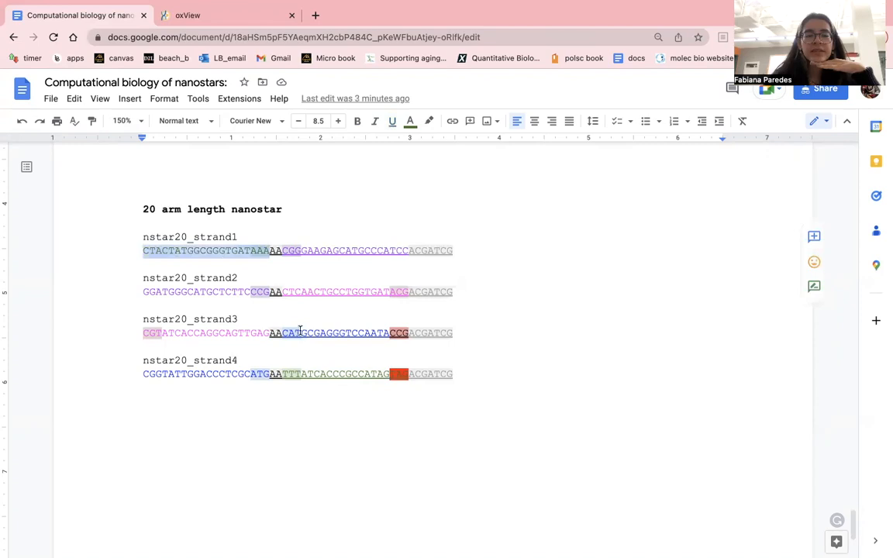
left_click(338, 372)
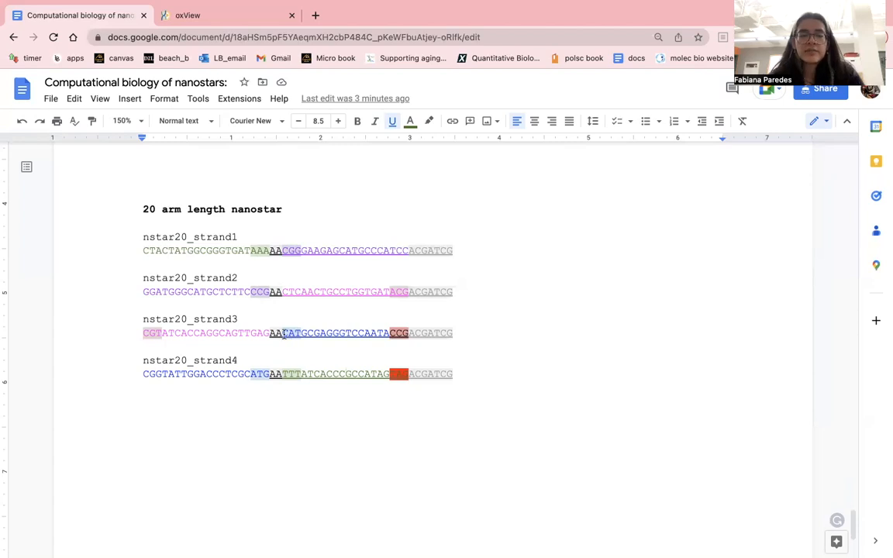
- Compare the blue arm segments of nstar20_strand3 and nstar20_strand4, and examine the end of strand3 and the purple segments
left_click_drag(282, 333, 387, 335)
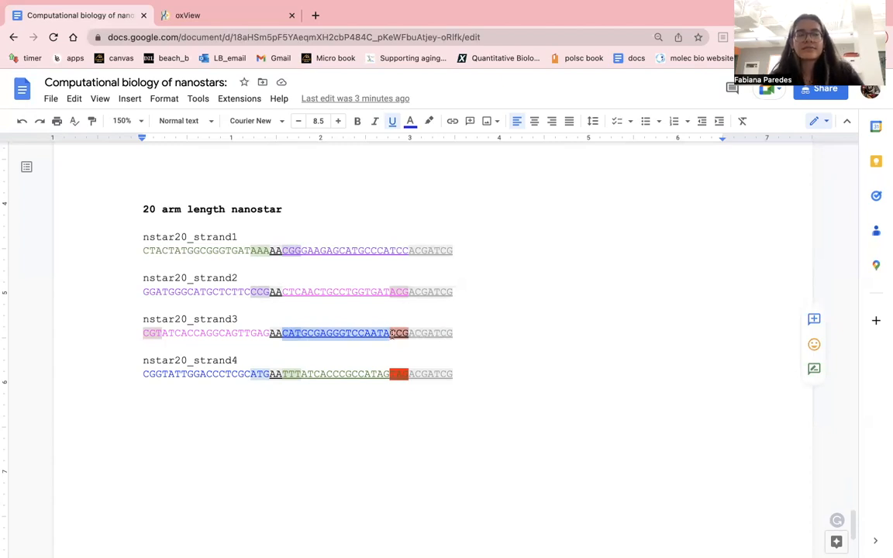
left_click_drag(390, 334, 454, 334)
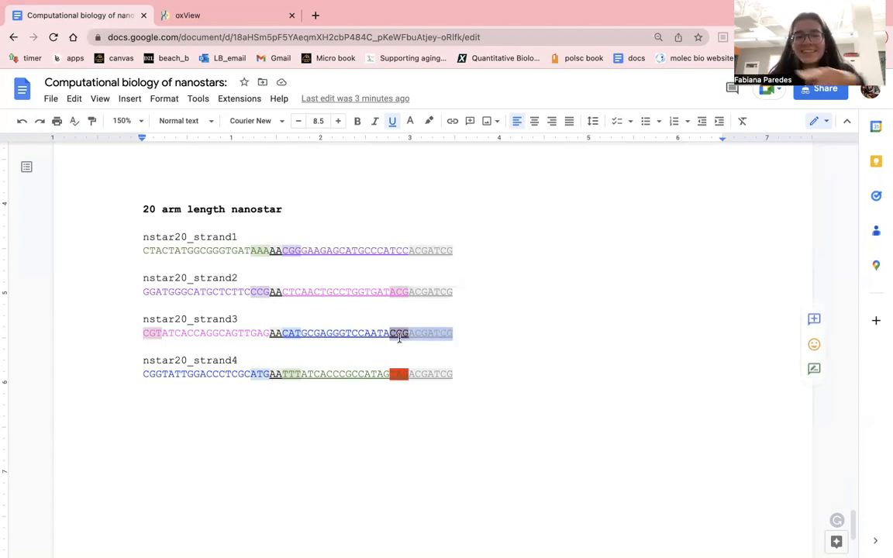
left_click(389, 333)
left_click_drag(389, 335, 283, 335)
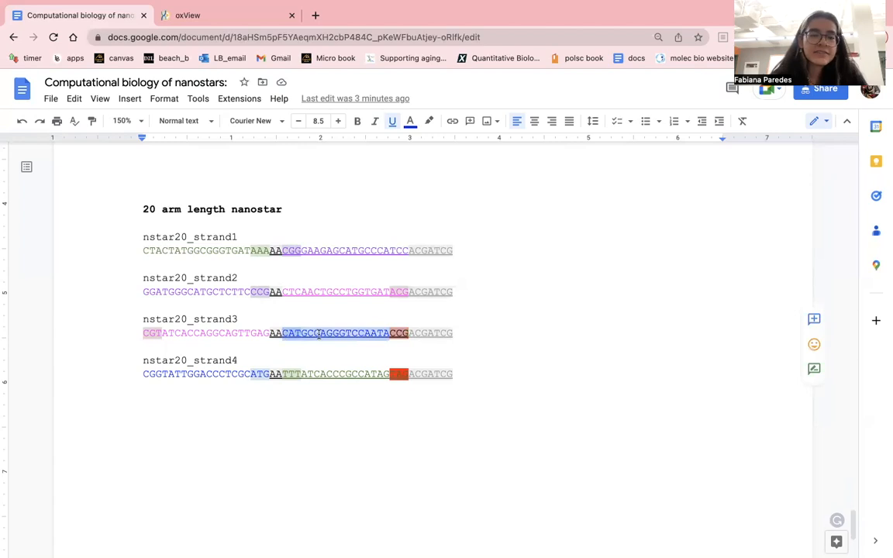
left_click(268, 375)
left_click_drag(268, 374, 128, 375)
left_click_drag(281, 334, 389, 333)
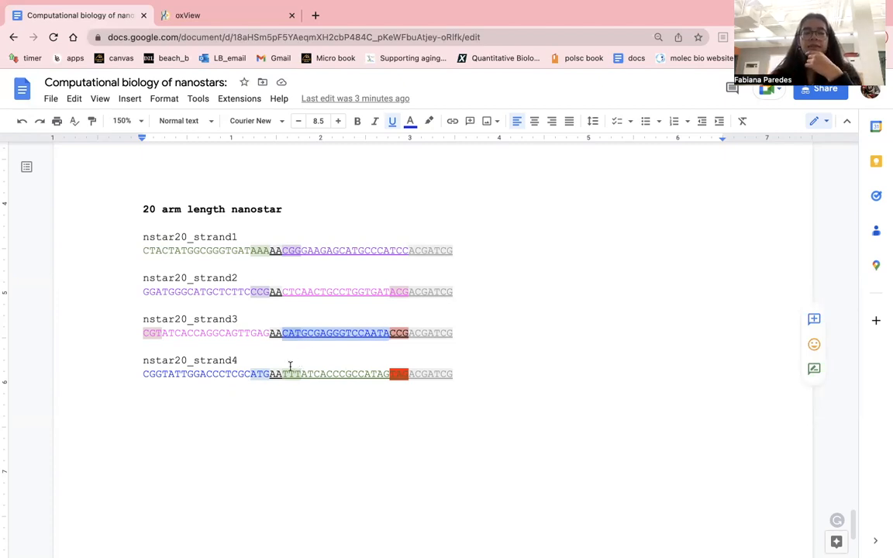
left_click(210, 375)
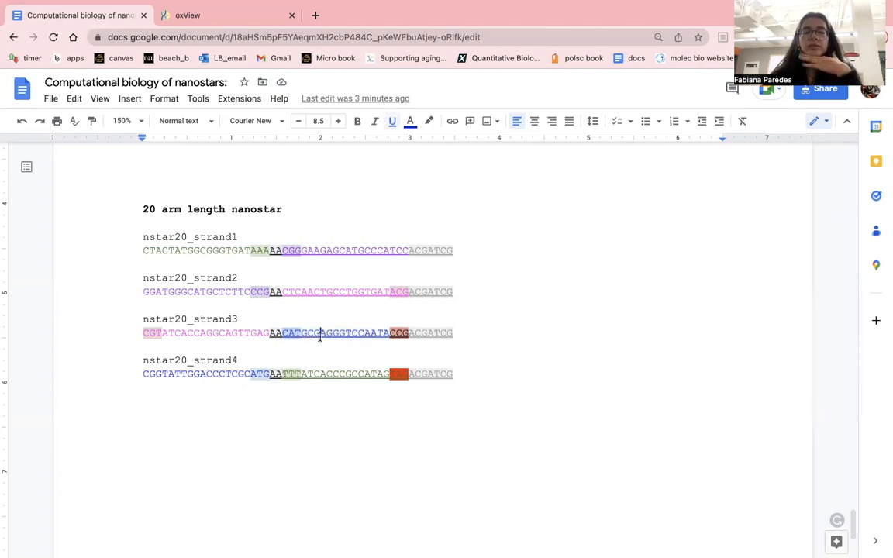
left_click(226, 292)
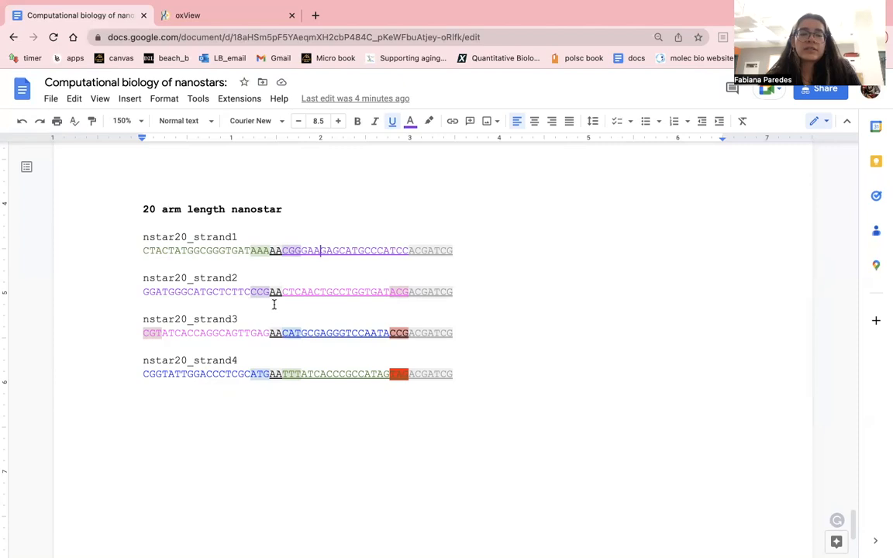
- Switch to oxView and bring up its editing tools with the sequence entry ready for input
left_click(205, 15)
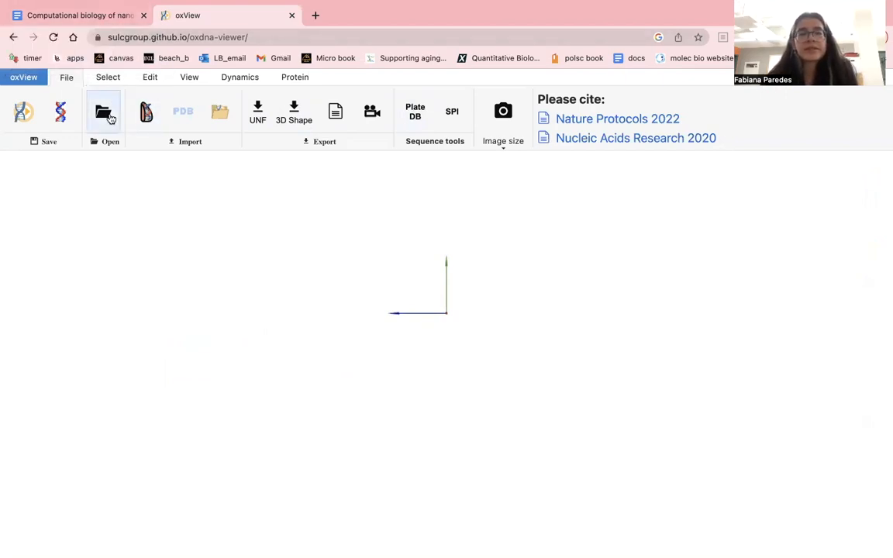
left_click(154, 84)
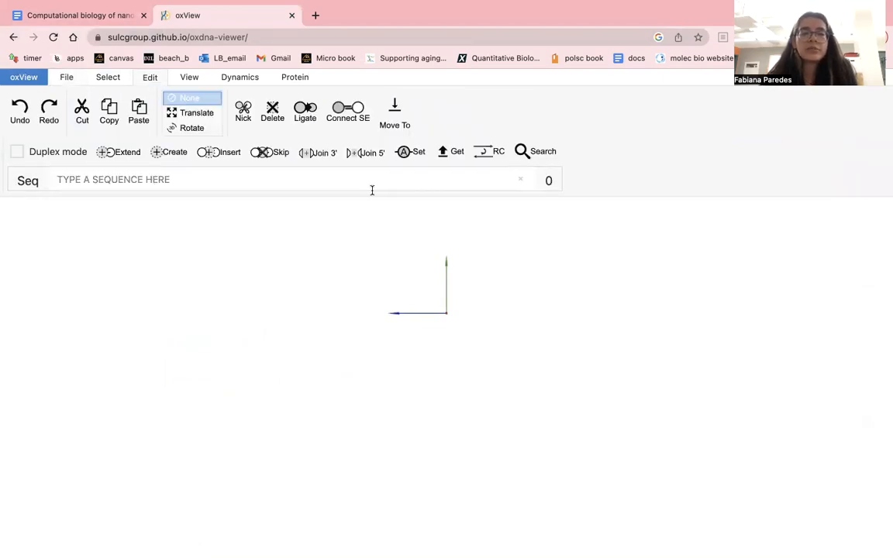
left_click(128, 178)
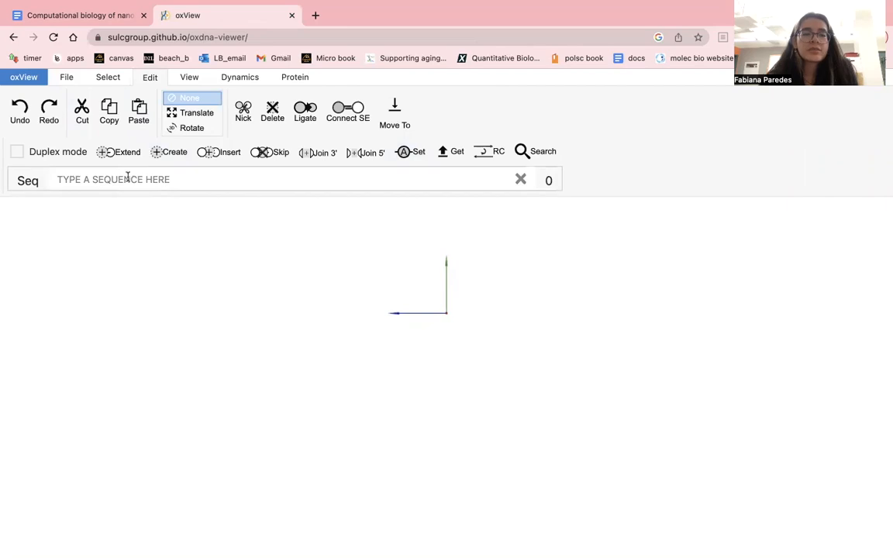
- Return to the Google Docs document and copy the purple segment CGGGAAGAGCATGCCCATCC of nstar20_strand1
left_click(111, 18)
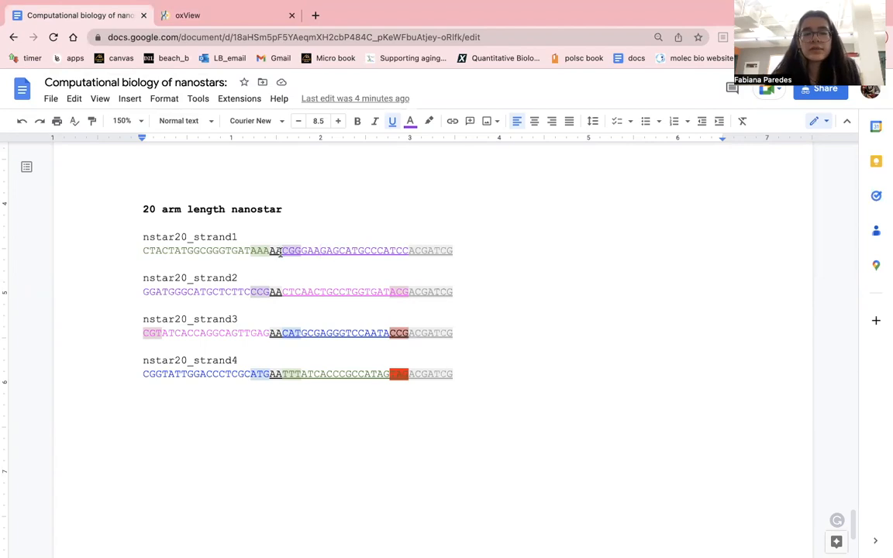
left_click_drag(372, 254, 405, 257)
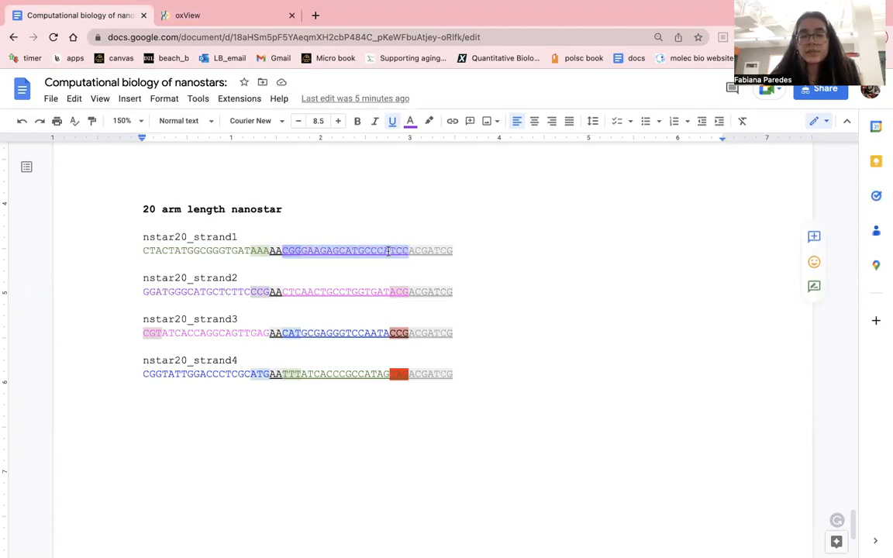
left_click(289, 251)
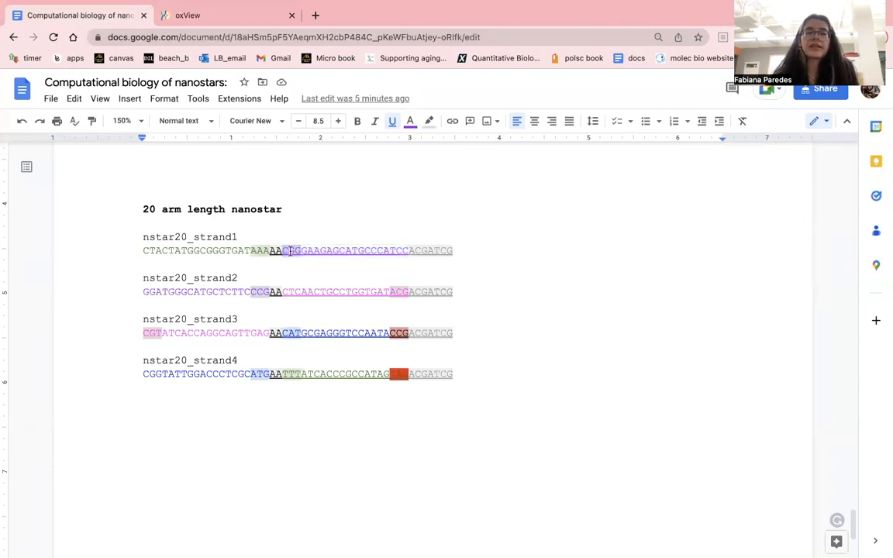
left_click_drag(284, 250, 409, 248)
key("super+c")
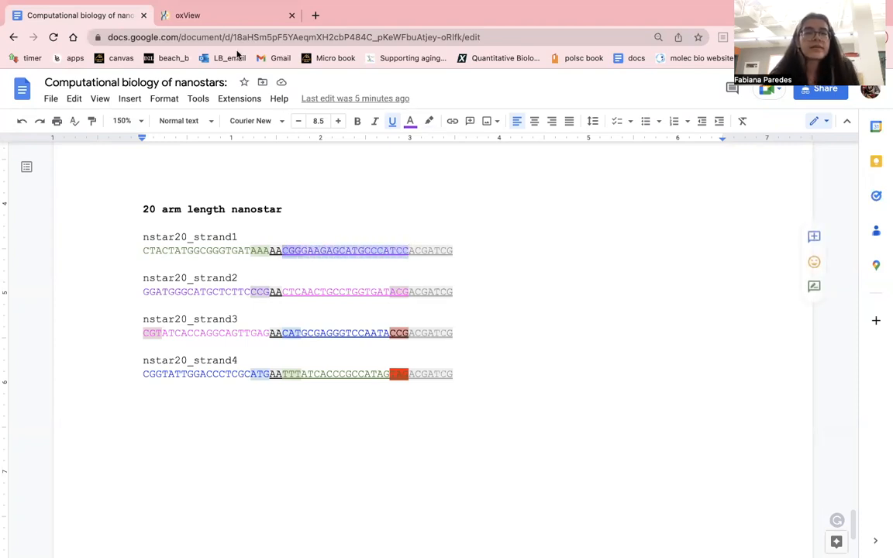
- Switch to oxView and create a duplex from the sequence CGGGAAGAGCATGCCCATCC with Duplex mode enabled
left_click(215, 16)
left_click(154, 177)
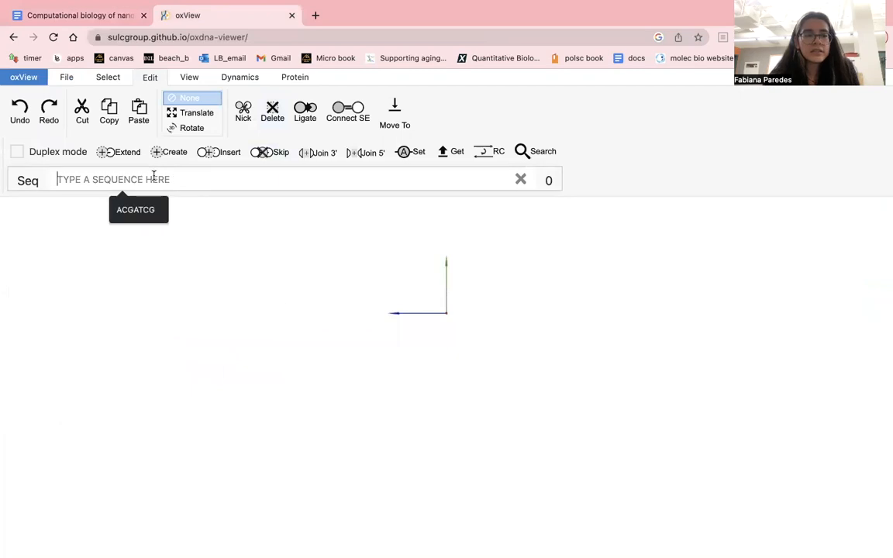
key("super+v")
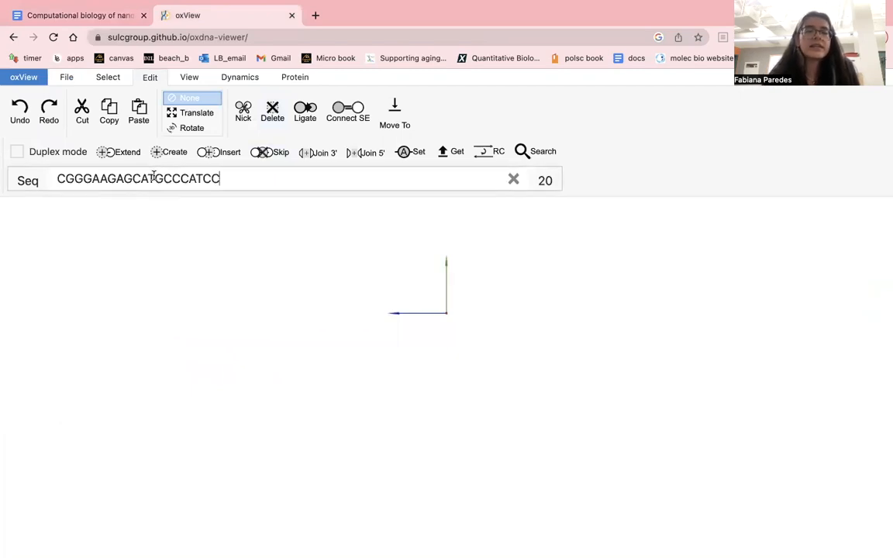
left_click(17, 152)
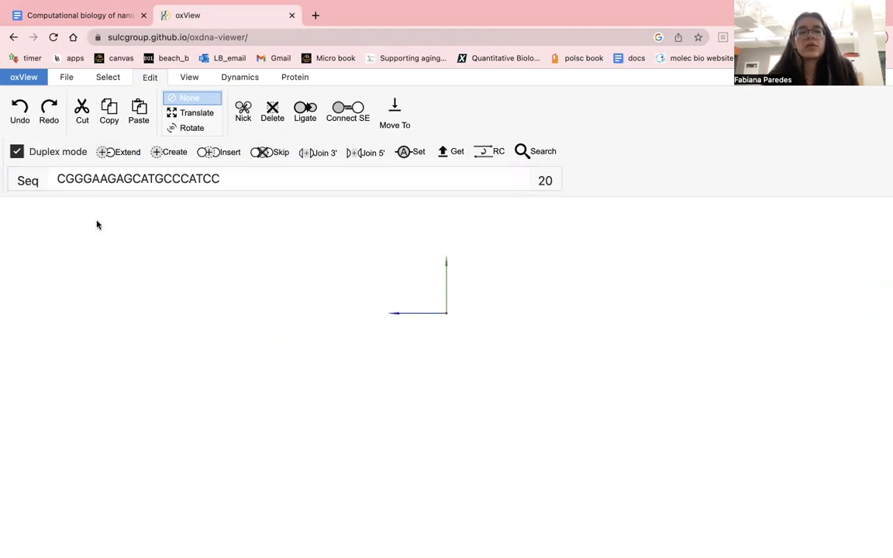
left_click(58, 178)
left_click_drag(58, 178, 227, 181)
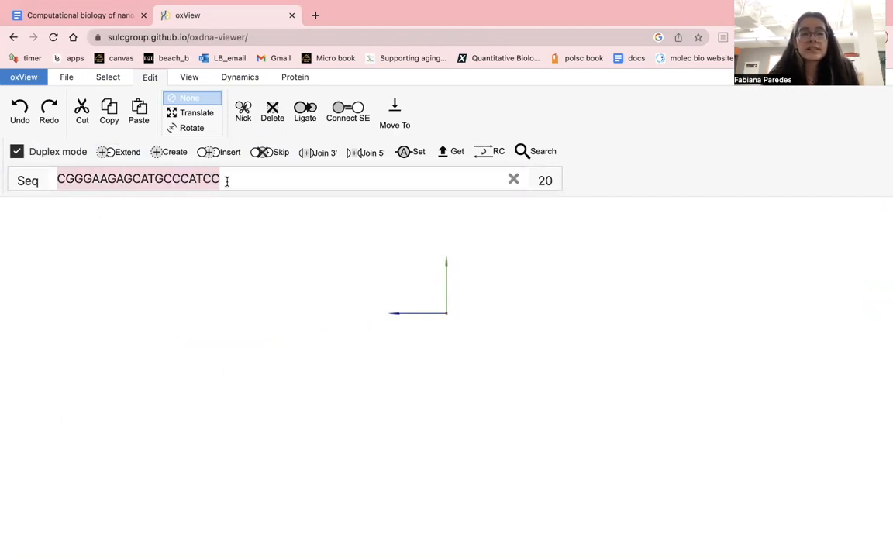
left_click(230, 182)
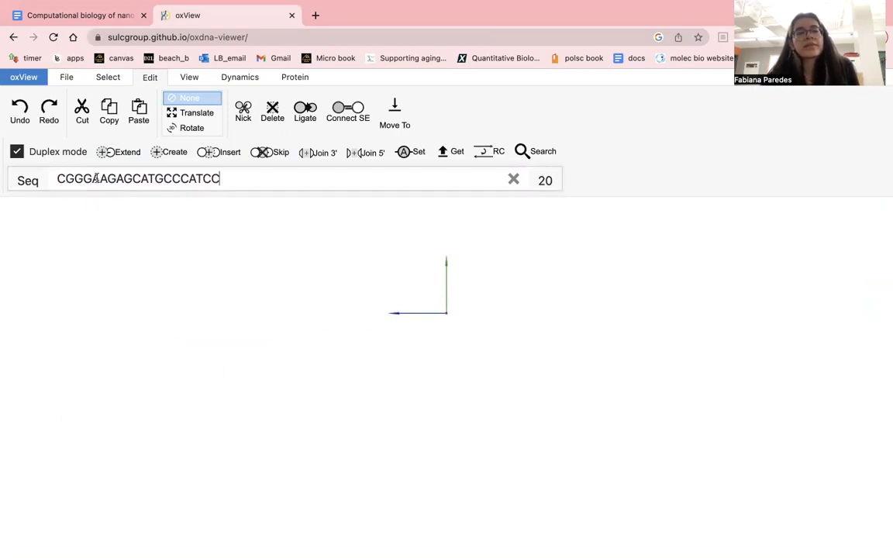
left_click(164, 160)
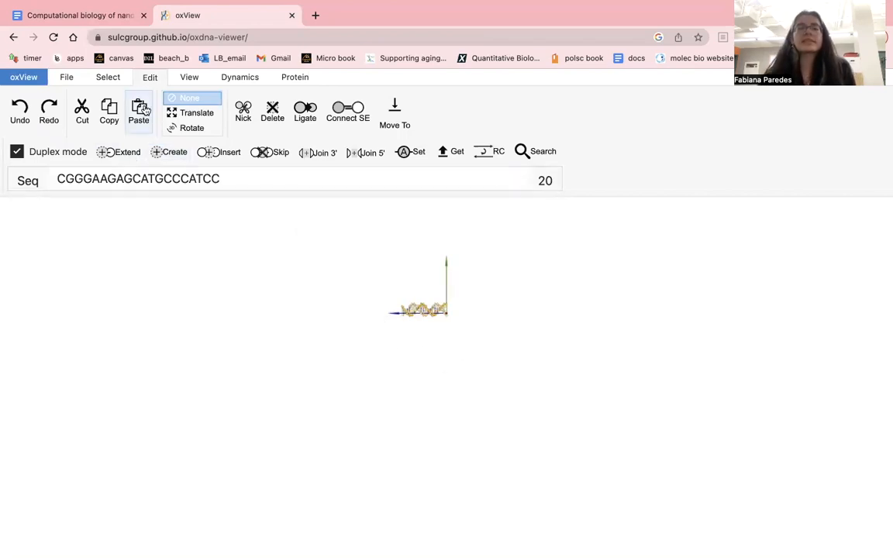
- Examine the new double helix up close from several angles
scroll(343, 297, "down", 2)
scroll(343, 298, "up", 5)
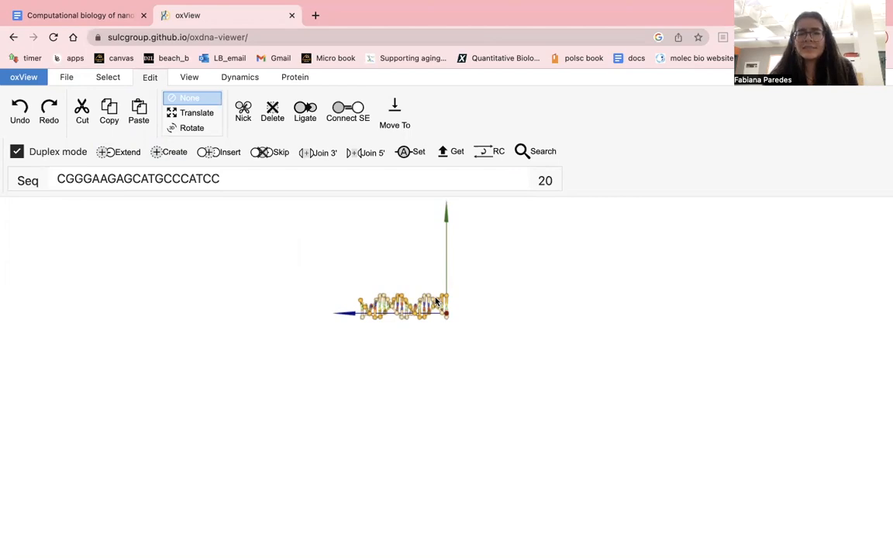
scroll(456, 314, "up", 3)
scroll(456, 315, "down", 1)
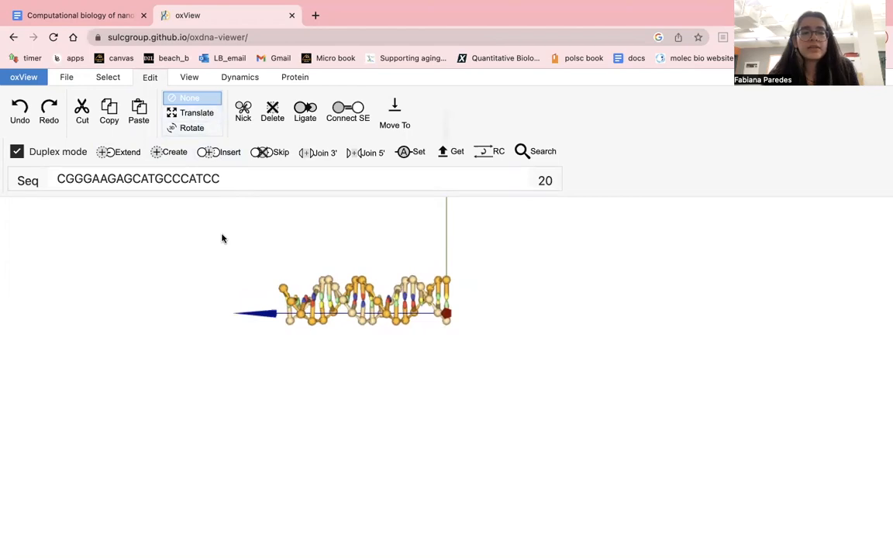
left_click_drag(221, 238, 352, 239)
left_click_drag(251, 289, 495, 310)
left_click_drag(309, 368, 592, 305)
left_click_drag(600, 253, 366, 452)
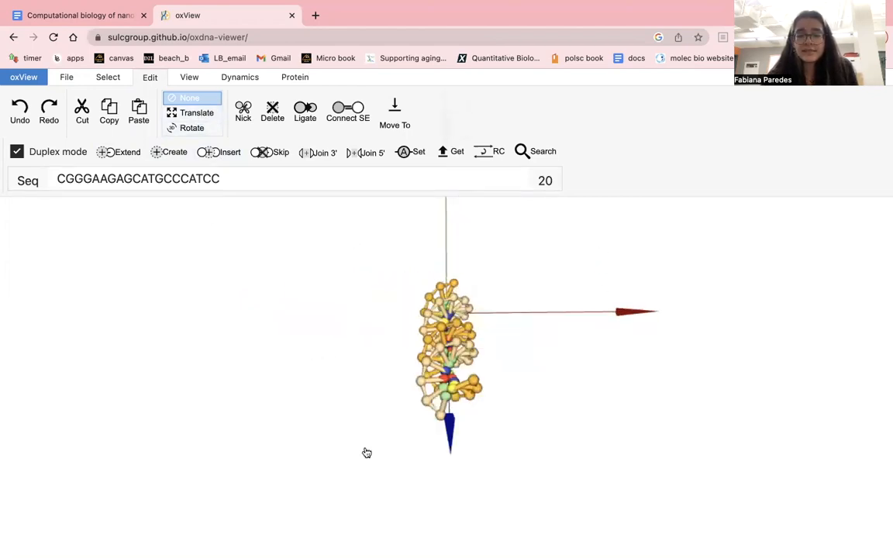
left_click_drag(486, 334, 436, 277)
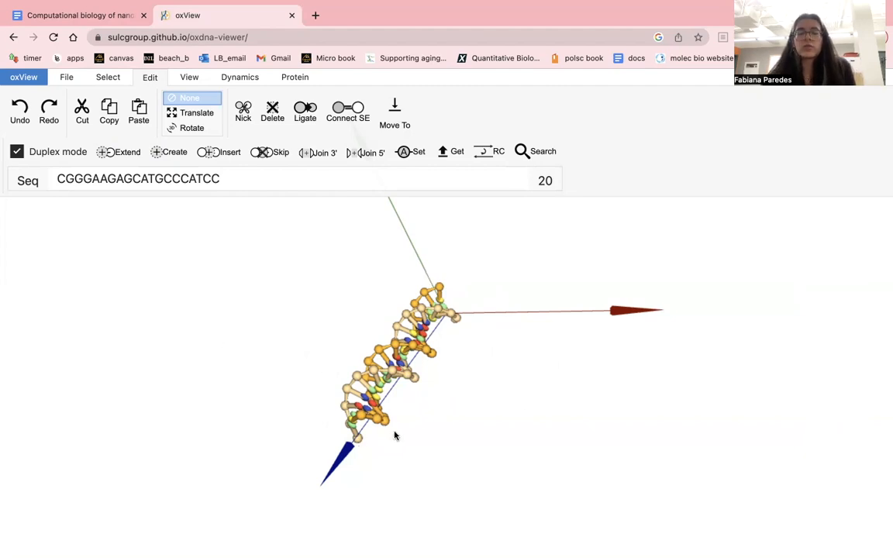
- Box-select the whole duplex, translate it away from the origin along the red axis, and deselect it
left_click(112, 80)
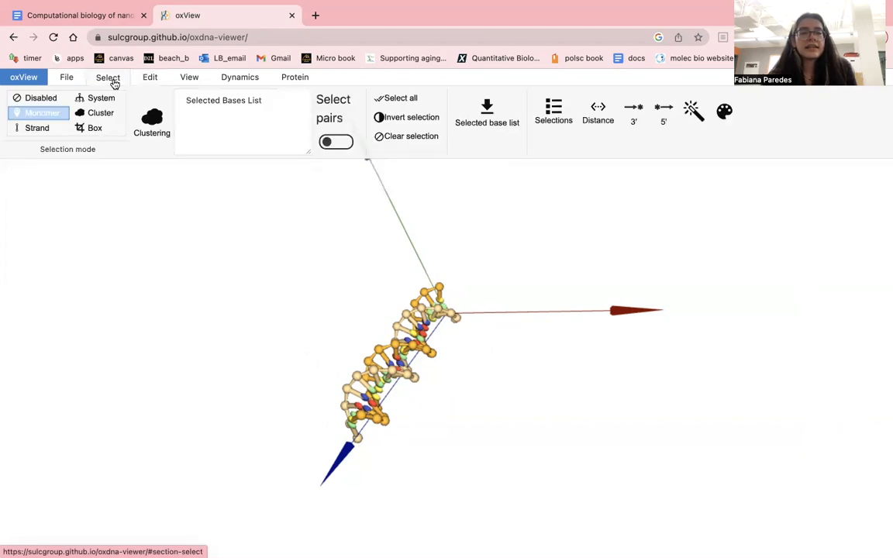
left_click(94, 128)
left_click(149, 80)
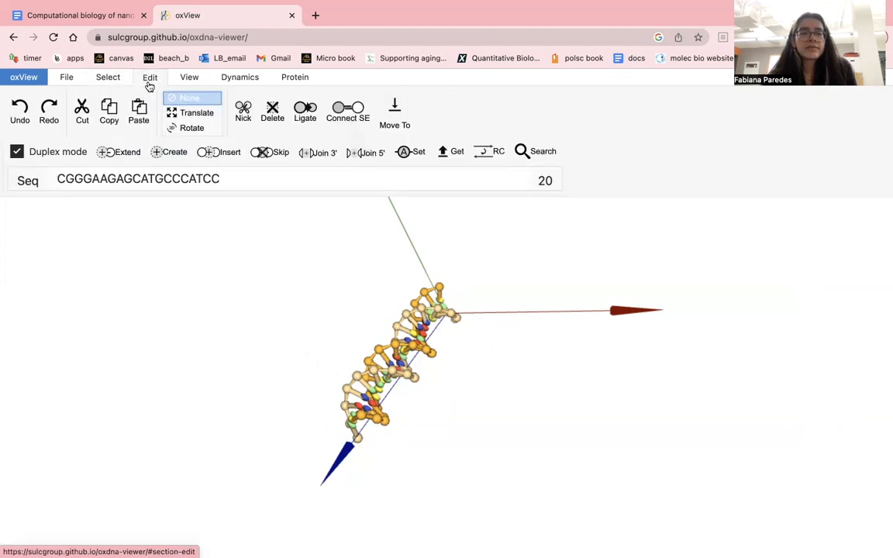
left_click_drag(198, 256, 648, 457)
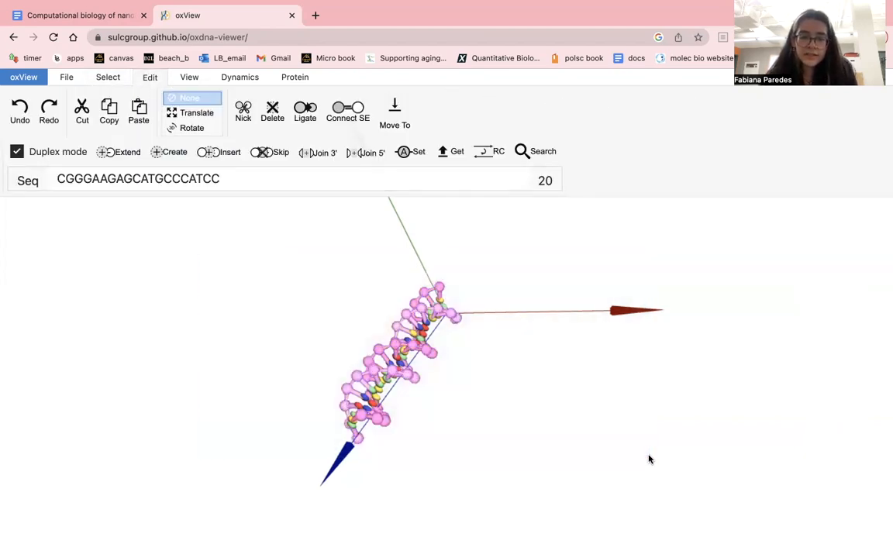
left_click(203, 115)
left_click_drag(404, 347, 251, 344)
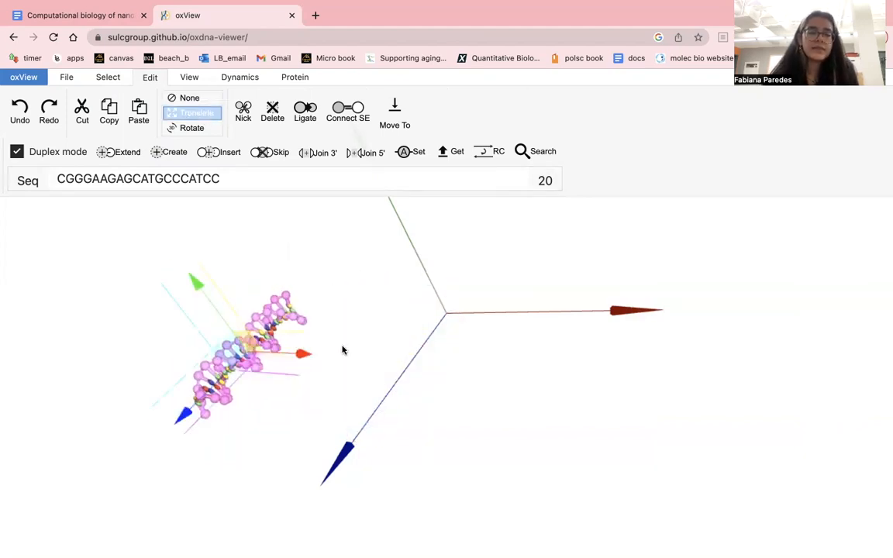
left_click(190, 96)
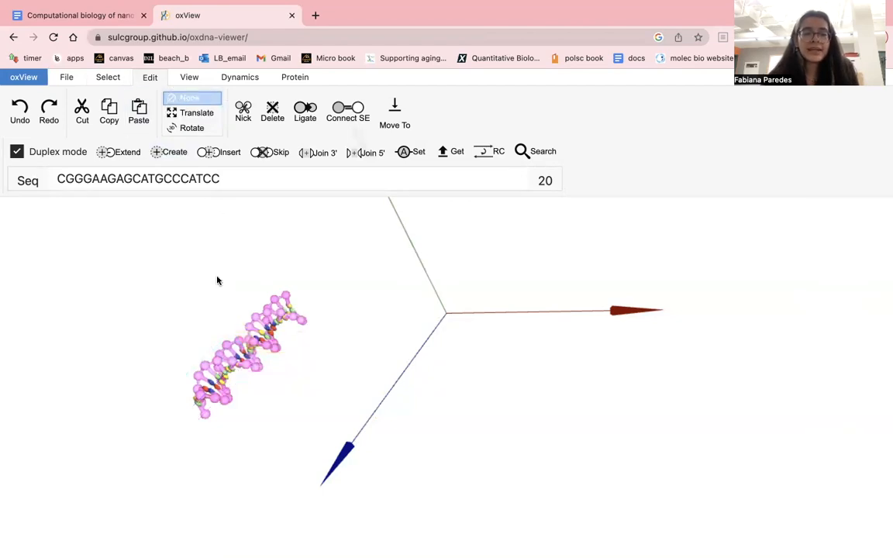
left_click(349, 233)
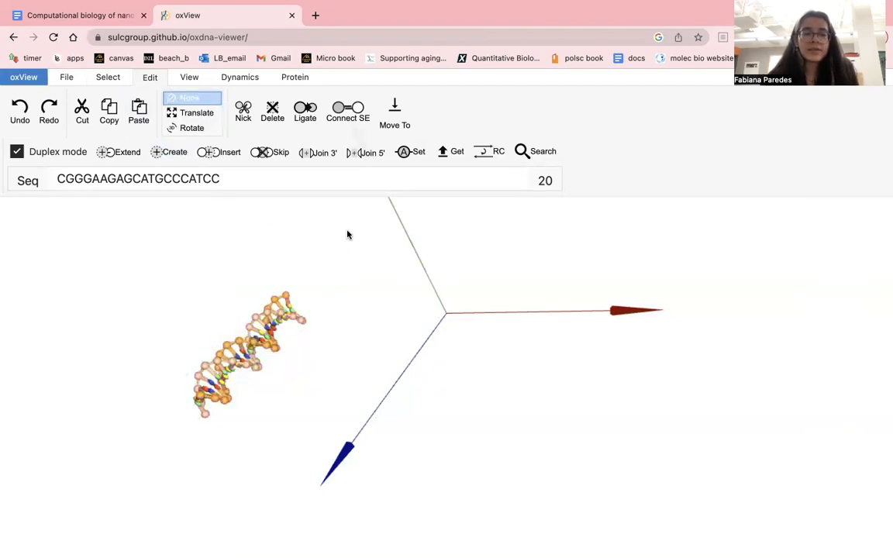
- Set the selection mode to Disabled and view the moved duplex from another angle
left_click(95, 79)
left_click(47, 98)
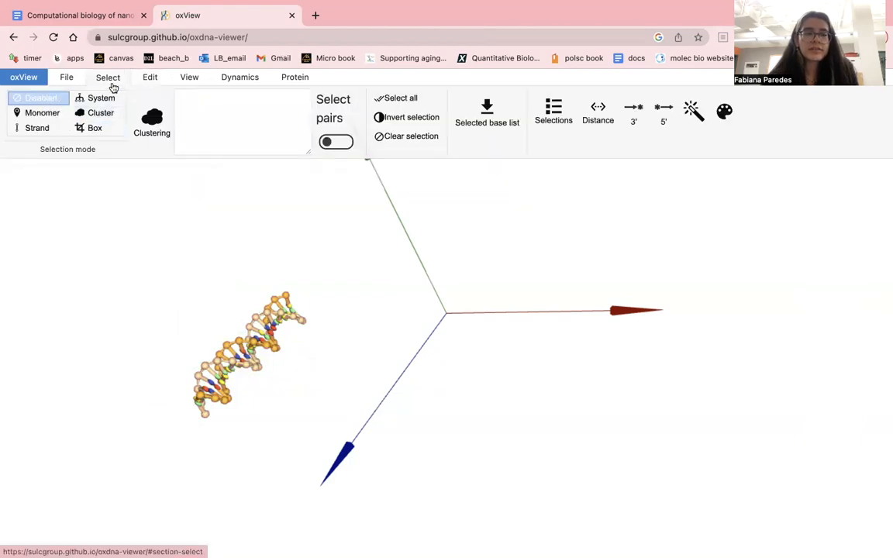
left_click_drag(179, 265, 394, 231)
left_click_drag(304, 420, 530, 370)
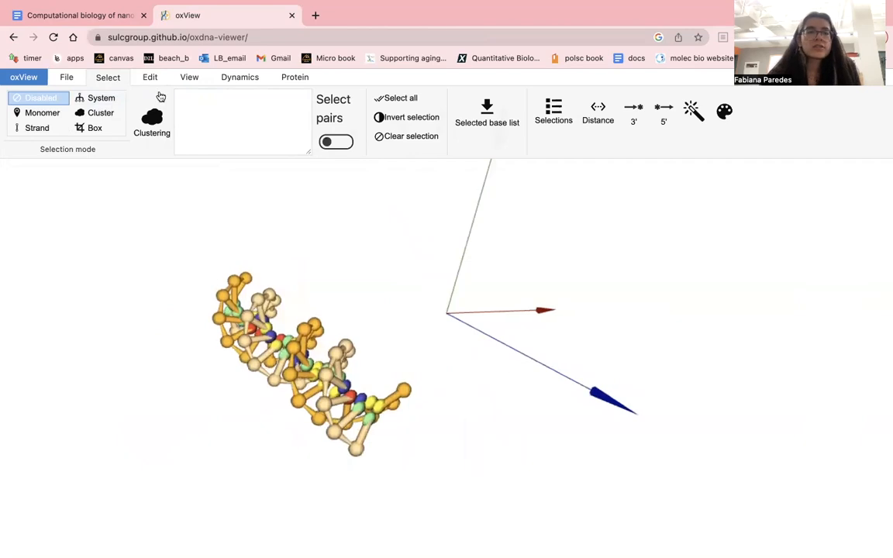
- Switch to the Google Docs document and examine the ACGATCG end and the AA spacer beside the purple segment of nstar20_strand1
left_click(119, 23)
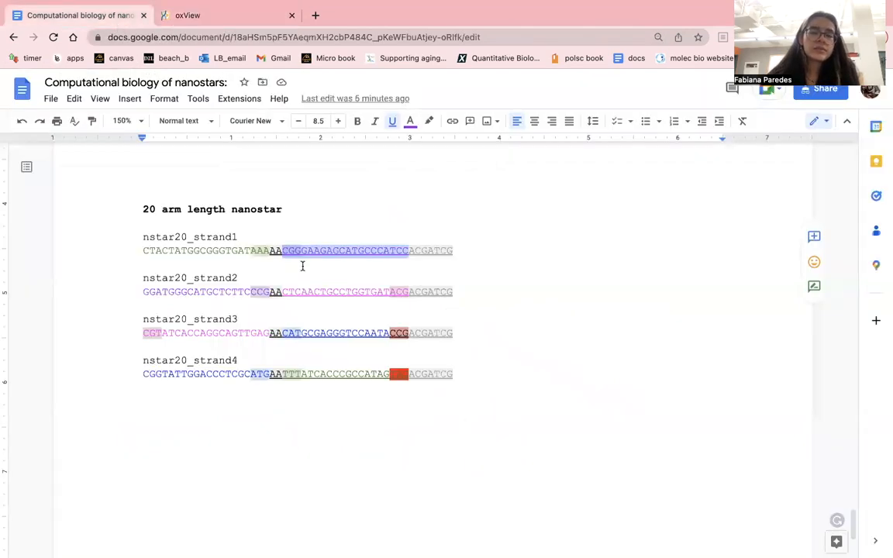
left_click(304, 267)
left_click(284, 250)
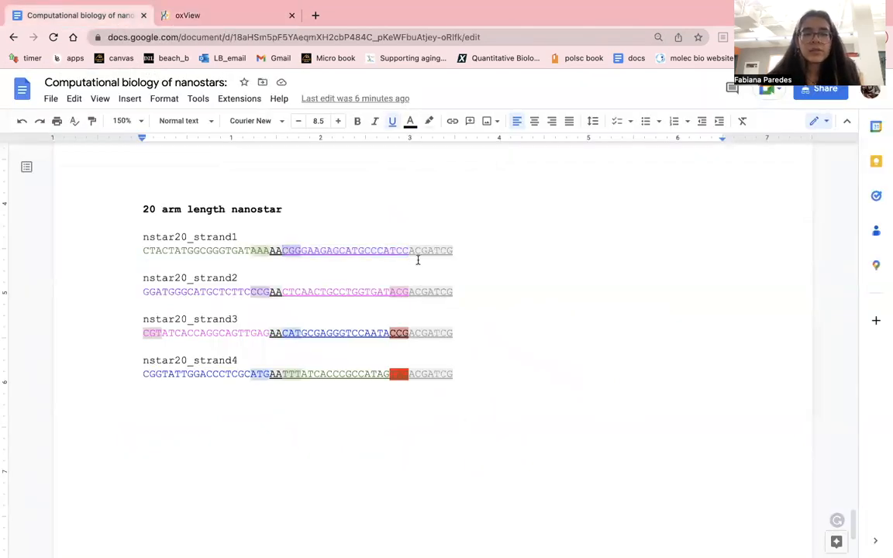
left_click_drag(409, 251, 469, 249)
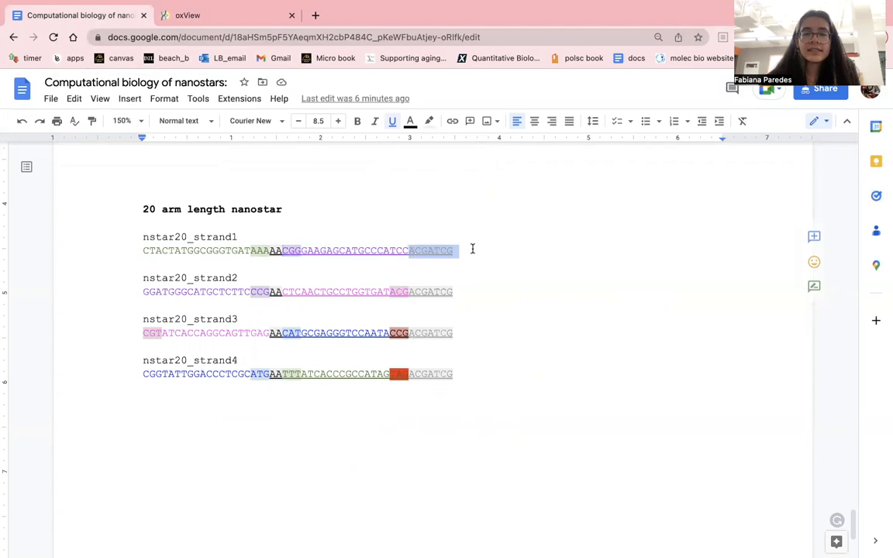
left_click(284, 251)
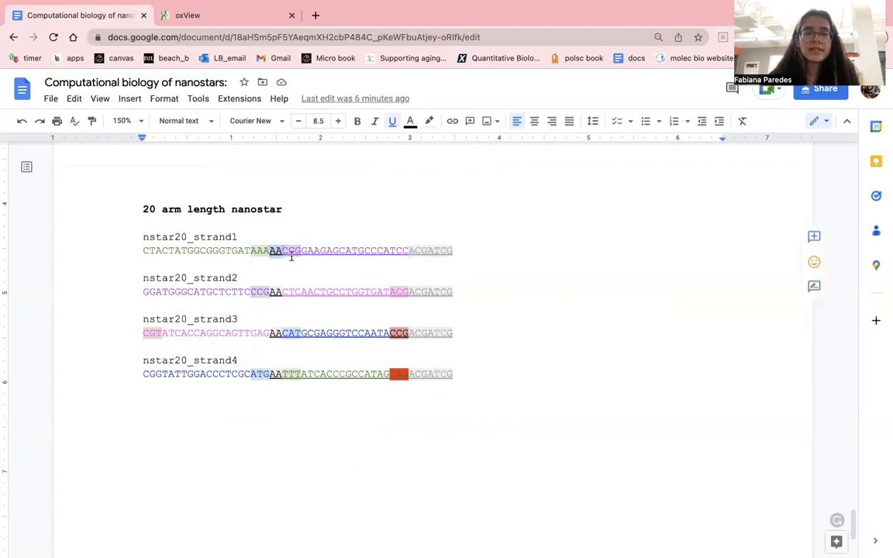
left_click(288, 256)
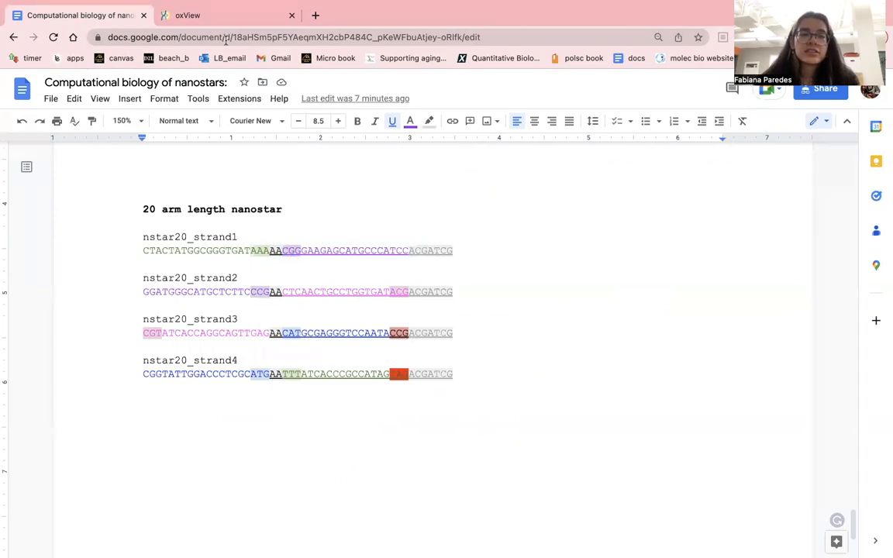
- Return to oxView and inspect both duplex ends against the document's strand1 sequence to locate the nucleotide where the AA spacer attaches
left_click(213, 16)
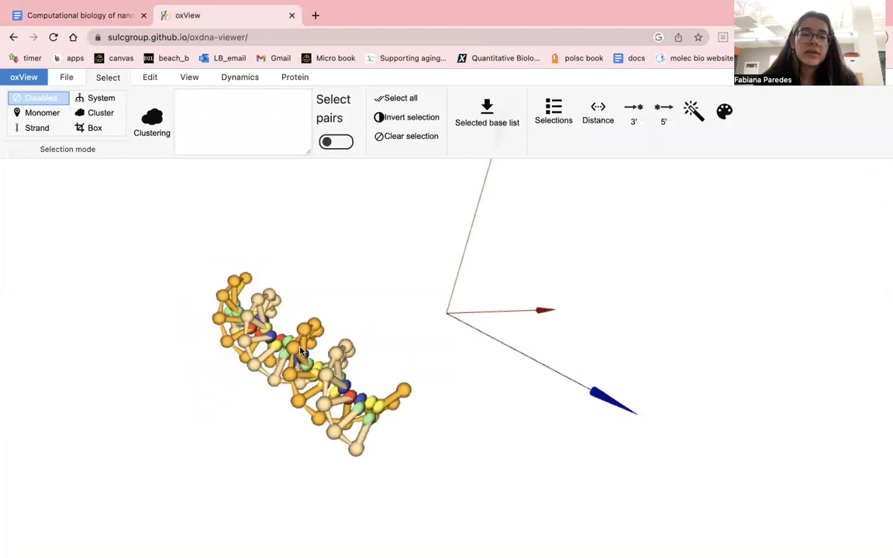
left_click_drag(403, 317, 195, 284)
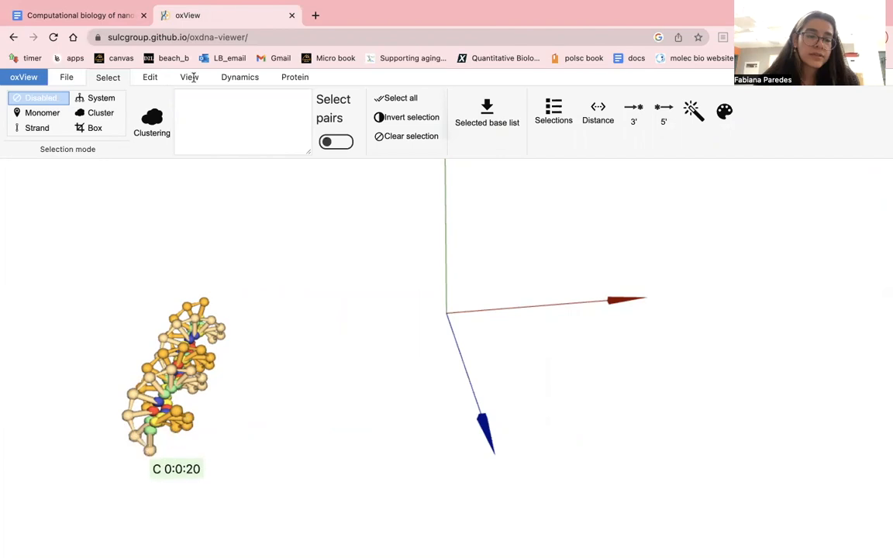
left_click(82, 16)
left_click(283, 251)
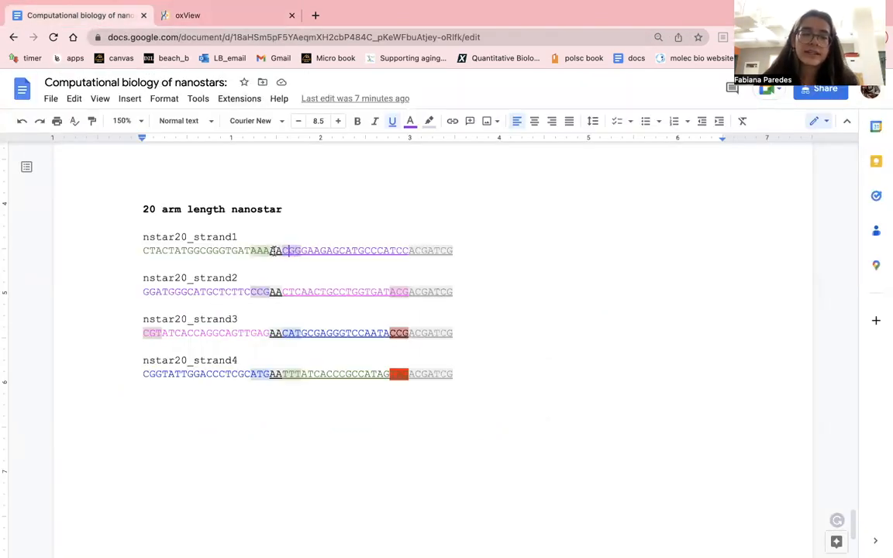
left_click(186, 16)
left_click_drag(209, 396, 86, 366)
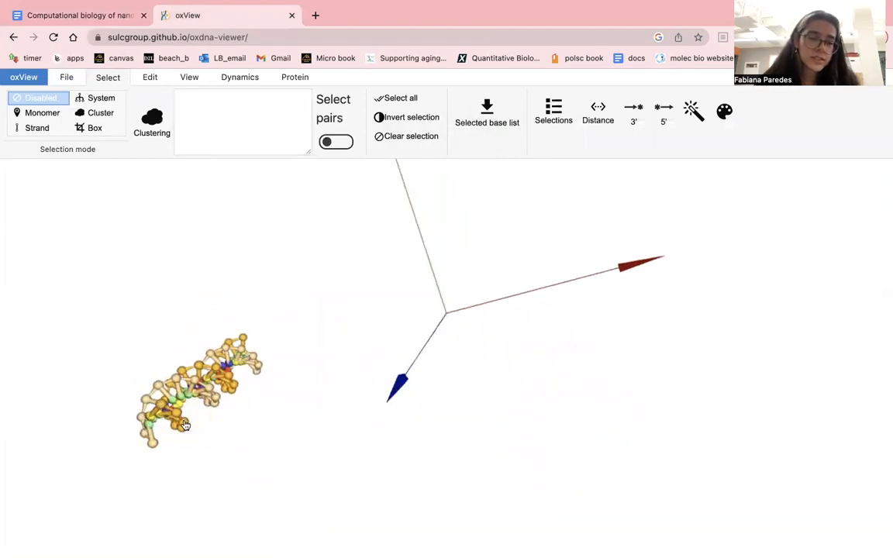
left_click_drag(237, 398, 453, 424)
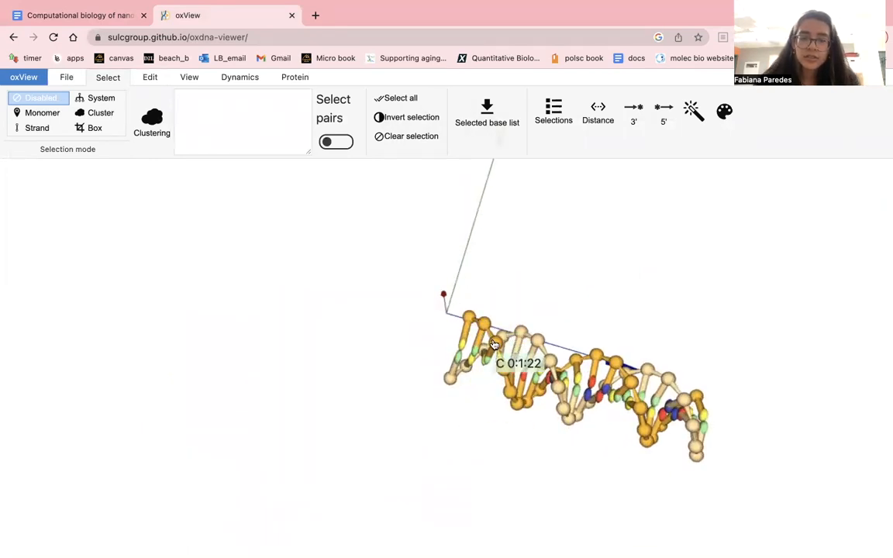
left_click_drag(458, 388, 425, 210)
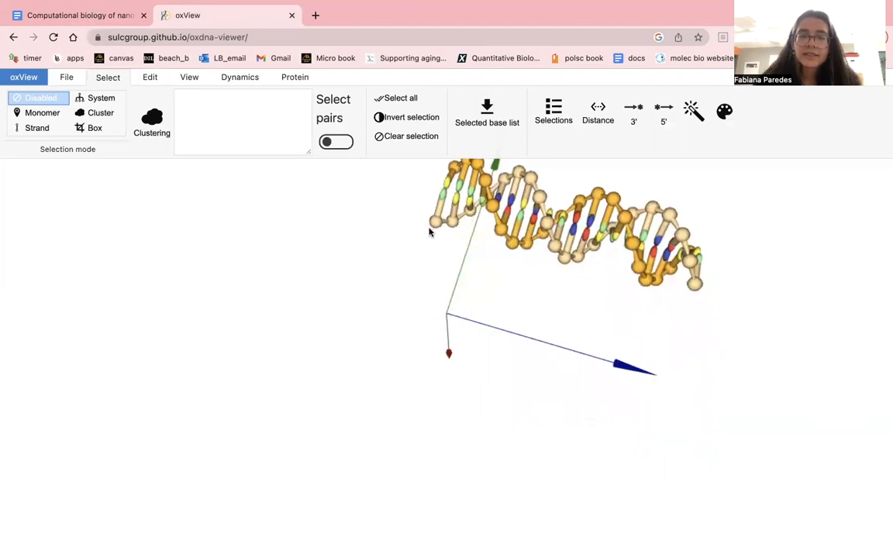
left_click_drag(446, 256, 415, 233)
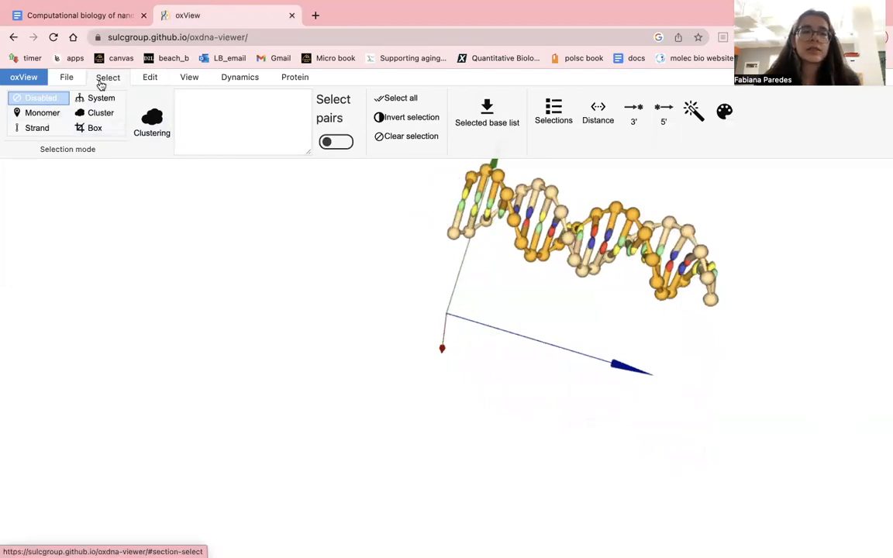
- Extend the CGG-end monomer of the purple arm duplex with the sequence AA, with Duplex mode turned off
left_click(45, 113)
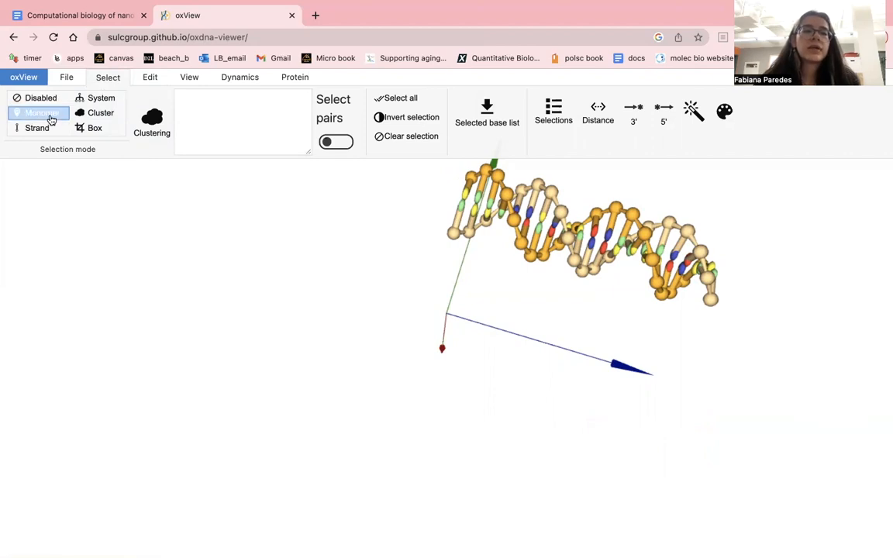
left_click(455, 236)
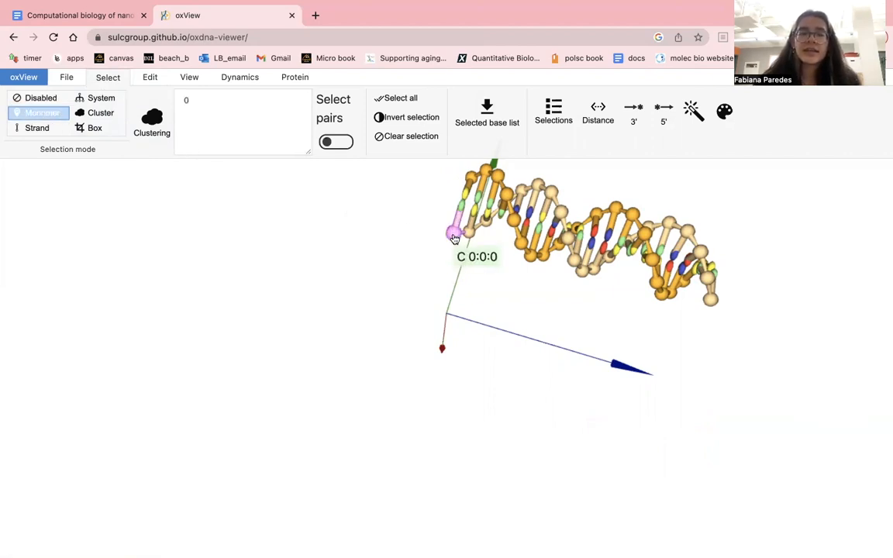
left_click(148, 81)
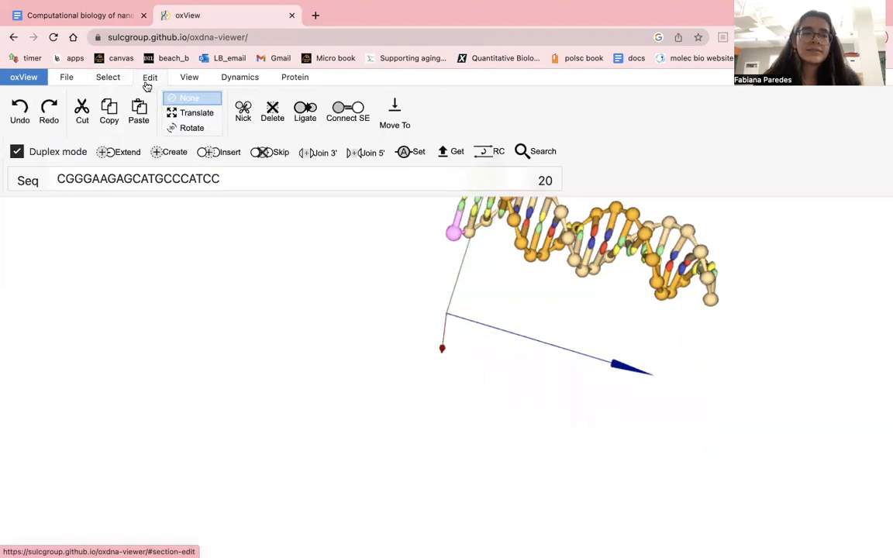
double_click(258, 184)
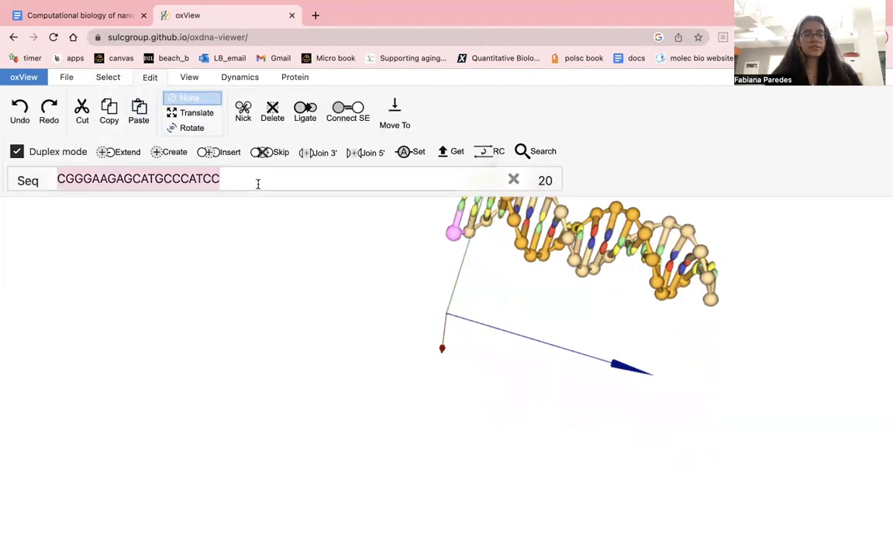
type("AA")
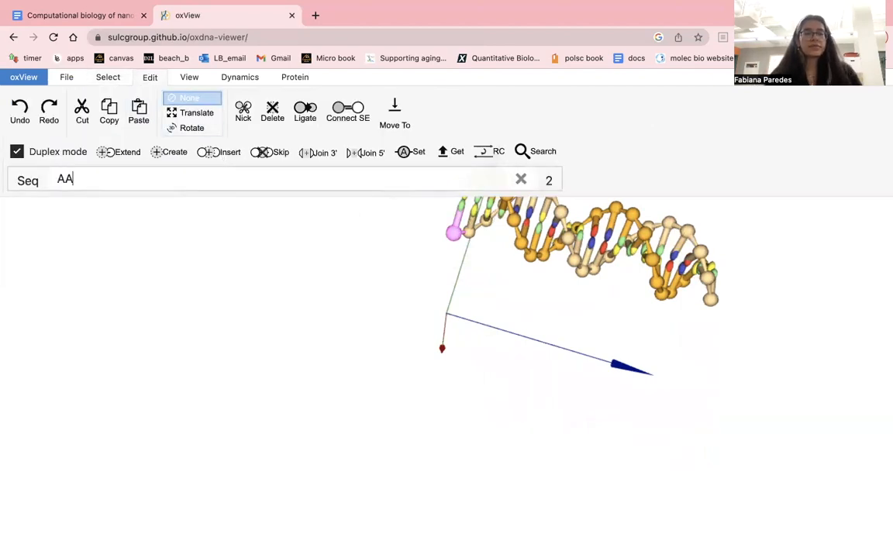
left_click(17, 152)
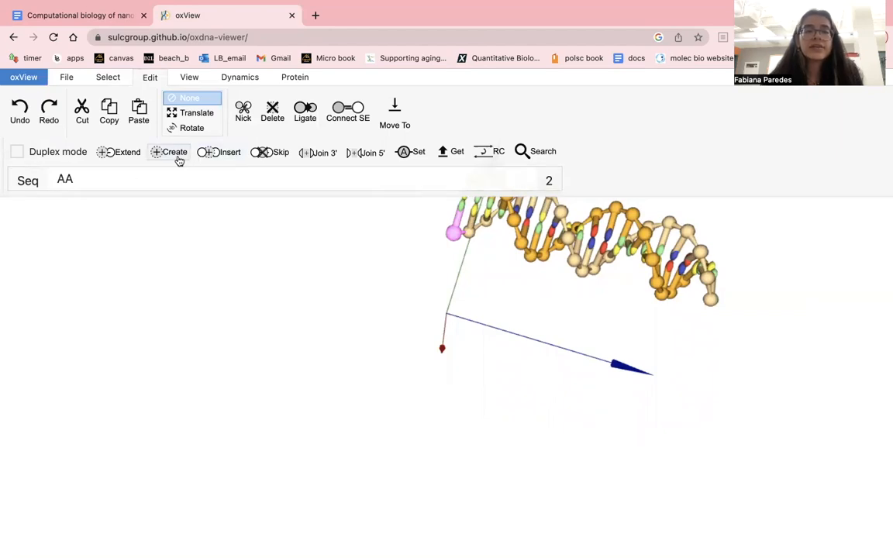
left_click(123, 155)
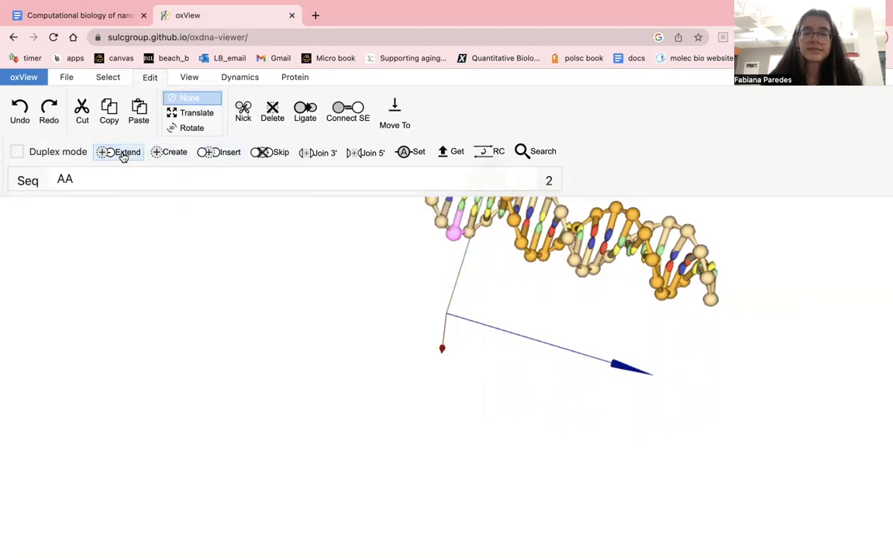
left_click(194, 112)
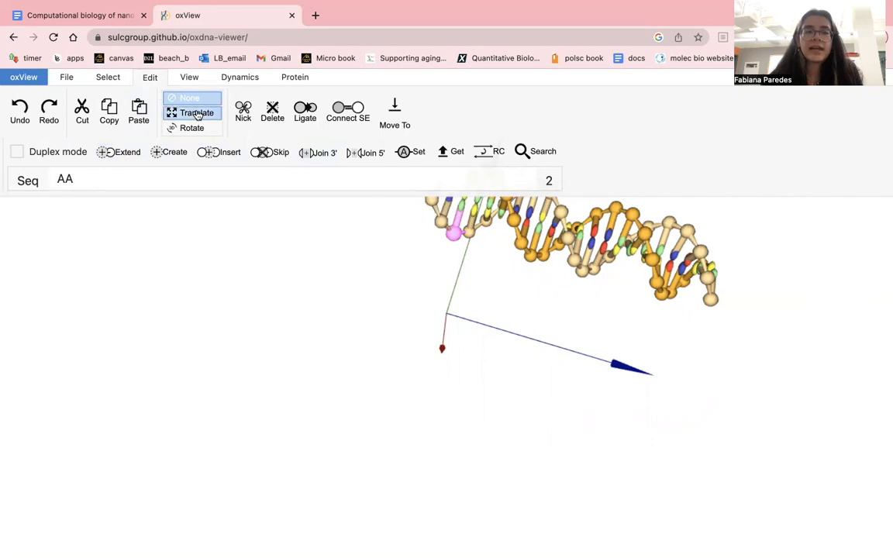
left_click(189, 98)
- Compare both duplex ends with nstar20_strand1 in the Google Docs document, highlighting TCC to locate where the ACGATCG end attaches
left_click_drag(378, 303, 330, 386)
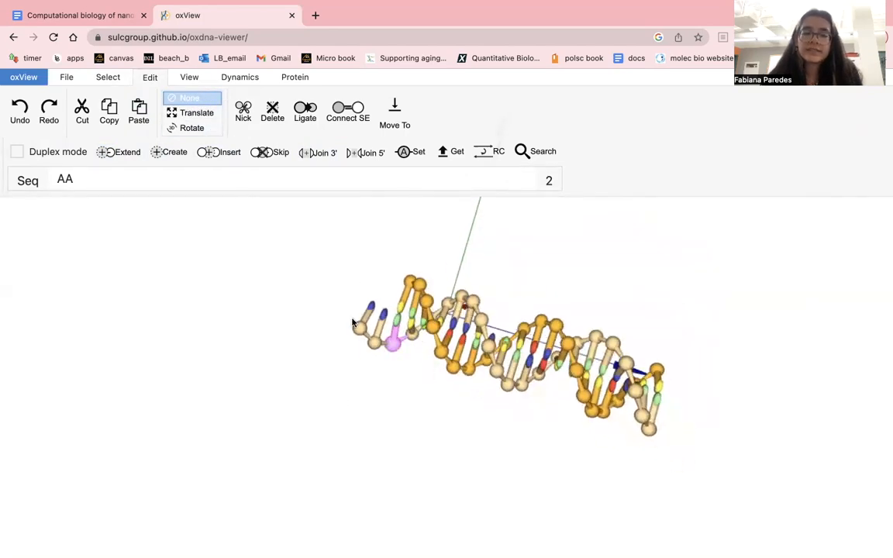
left_click_drag(445, 302, 481, 178)
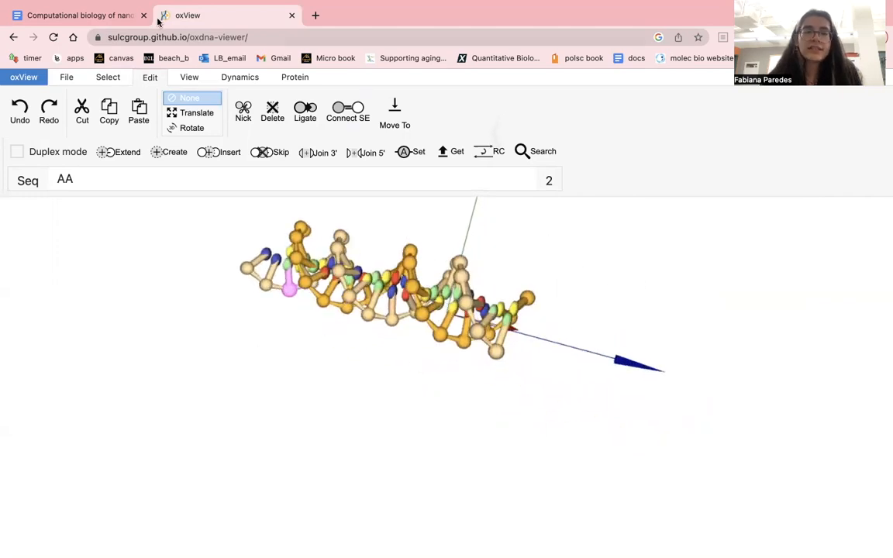
left_click_drag(249, 349, 319, 355)
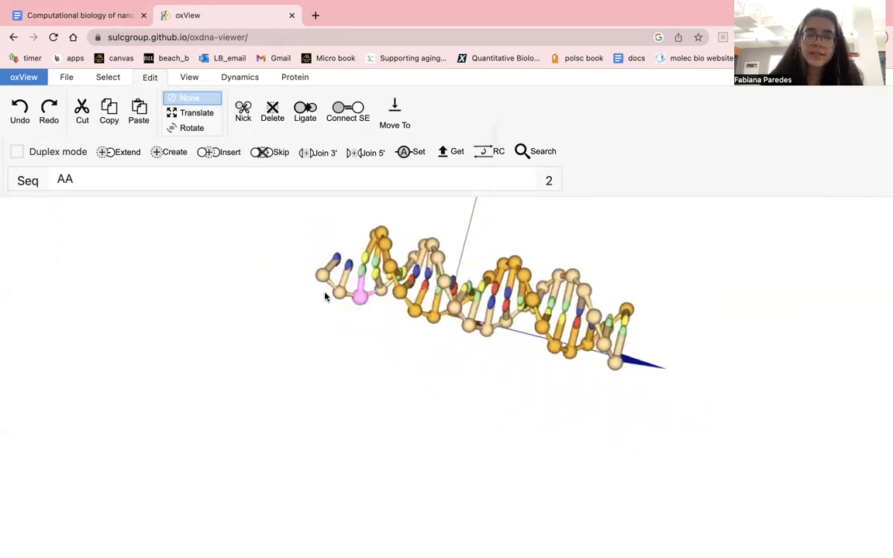
left_click(109, 15)
left_click(289, 251)
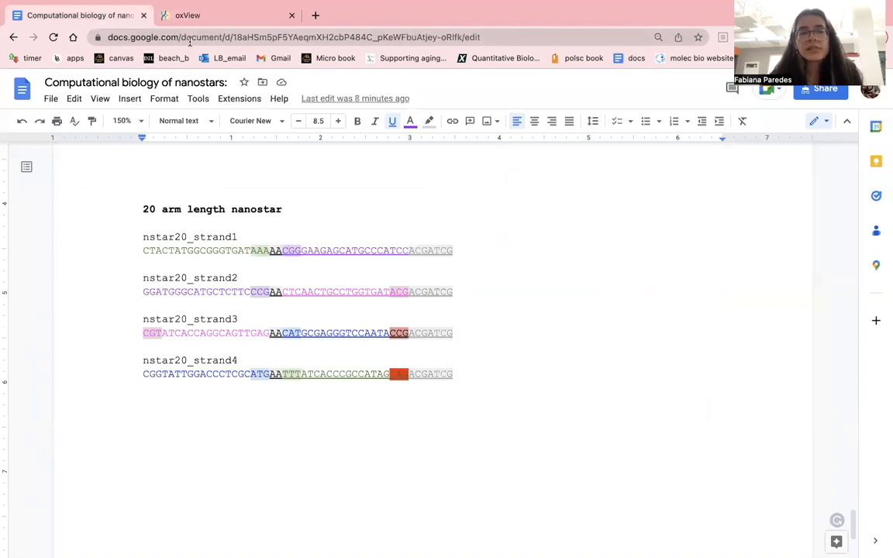
left_click(209, 14)
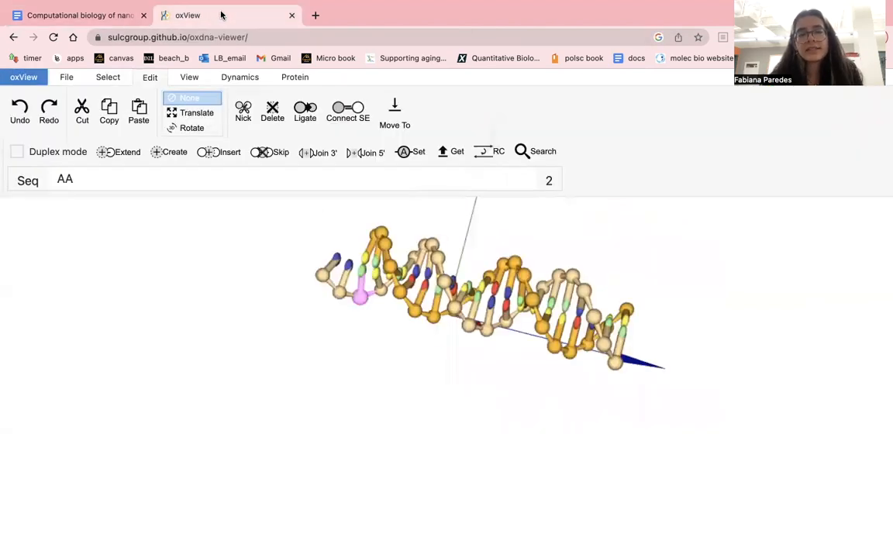
left_click(75, 19)
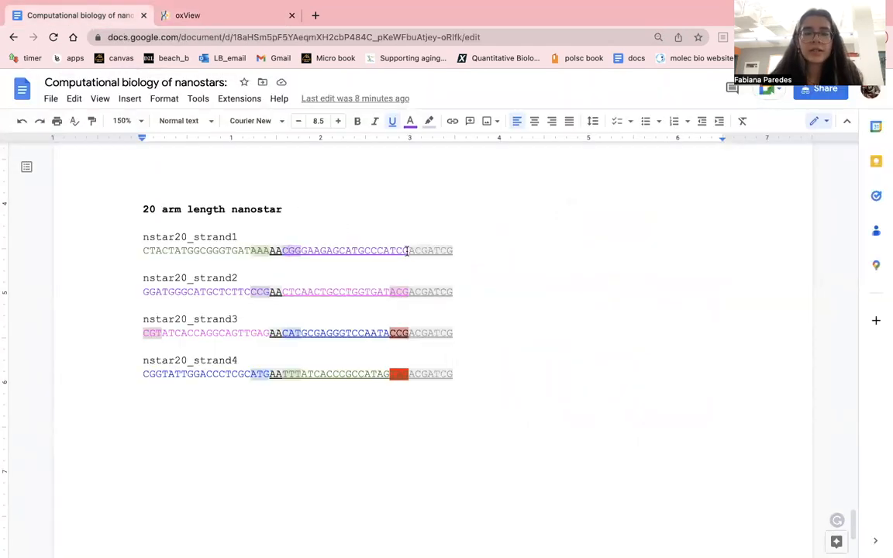
left_click_drag(408, 250, 389, 250)
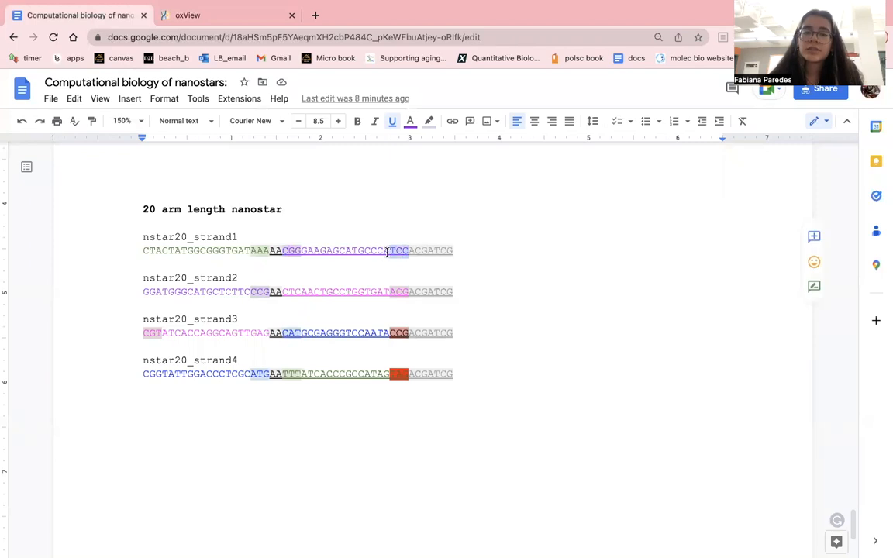
left_click(226, 15)
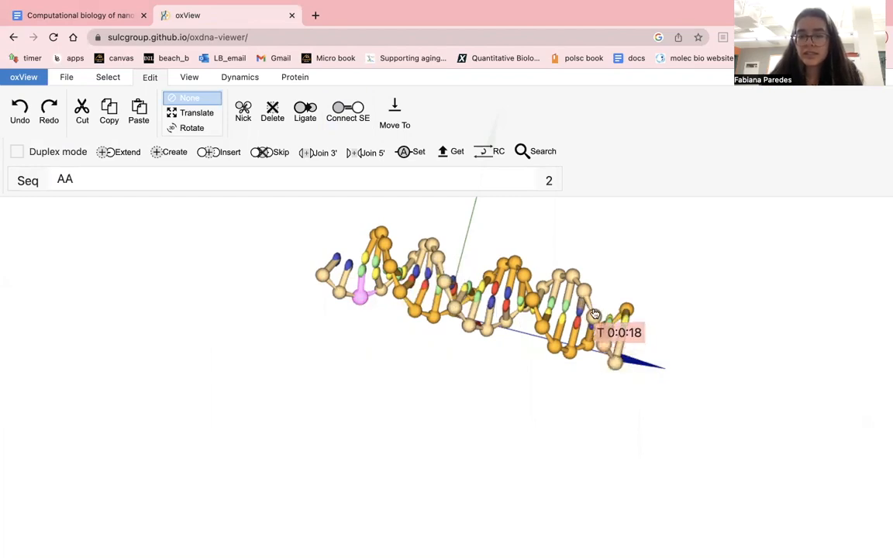
- Extend the duplex's TCC-end nucleotide with the single-stranded sequence ACGATCG copied from nstar20_strand1 in the document
left_click(620, 368)
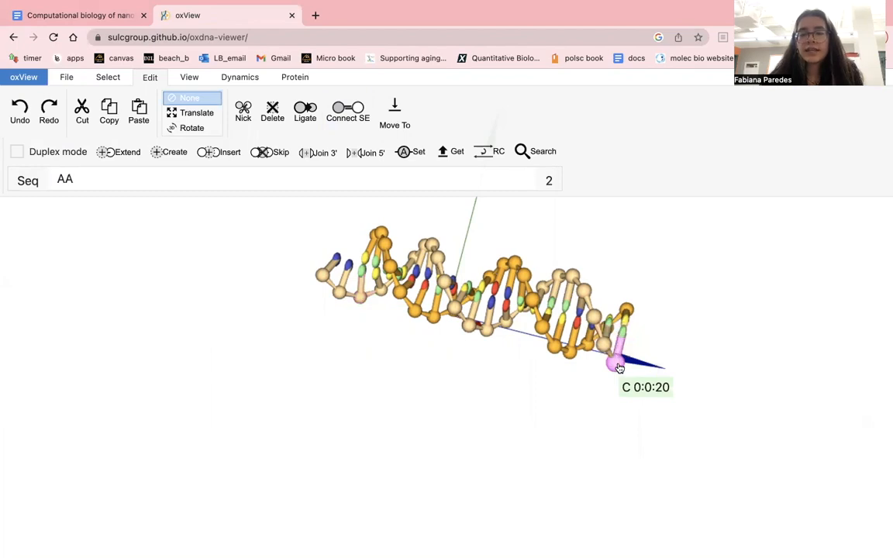
double_click(97, 179)
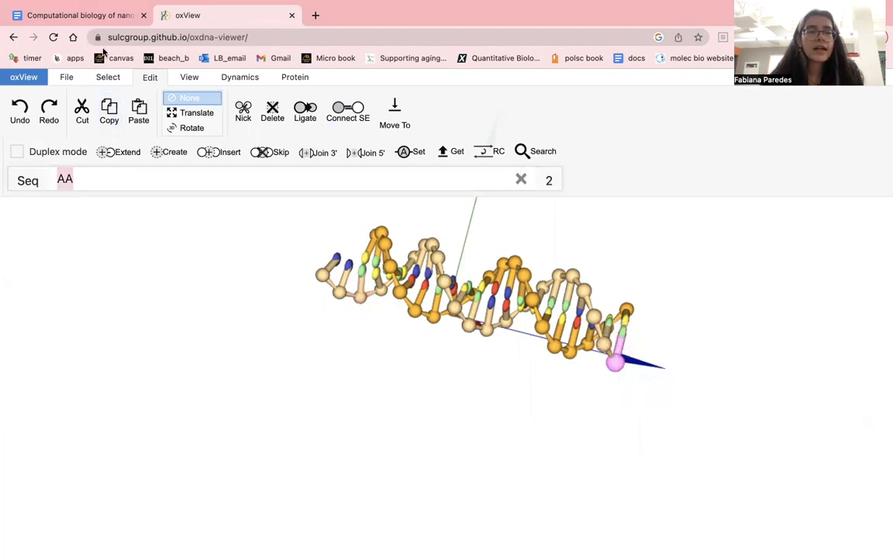
left_click(93, 15)
left_click_drag(409, 251, 454, 251)
key("super+c")
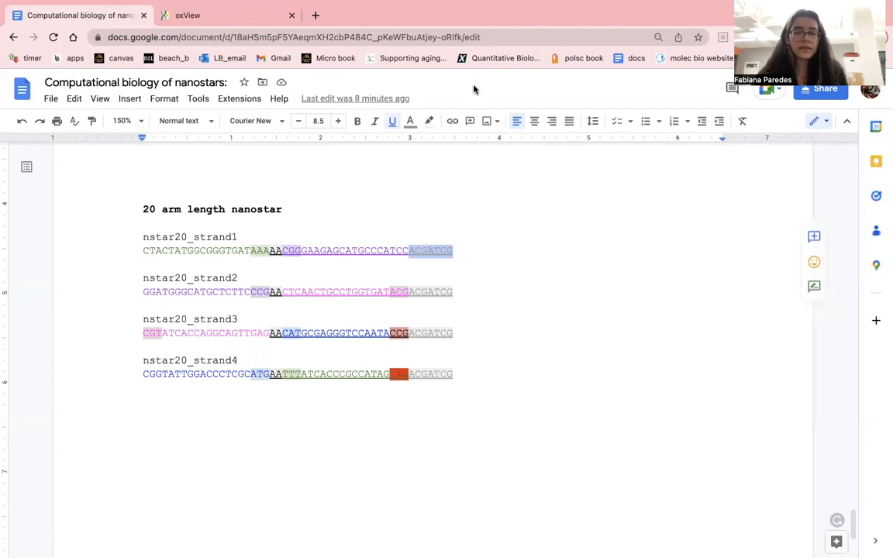
left_click(247, 14)
left_click(381, 179)
key("BackSpace")
key("BackSpace")
key("super+v")
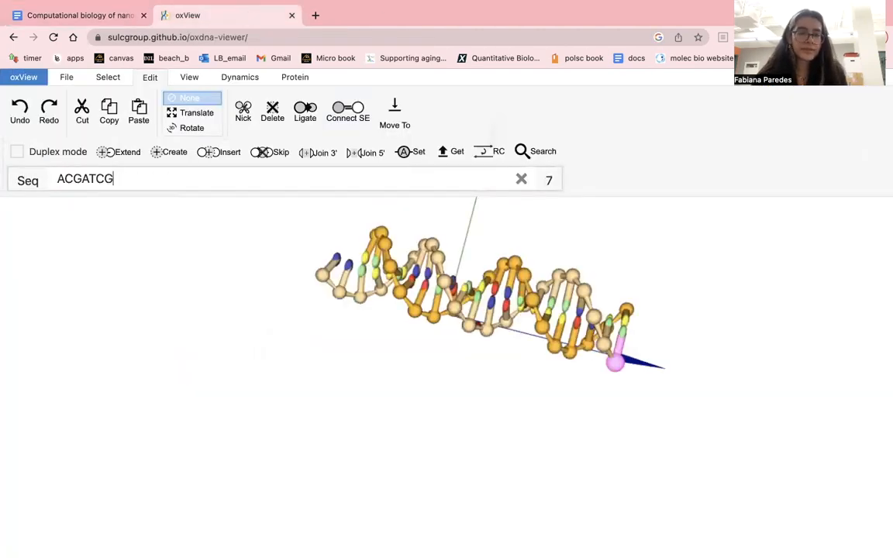
left_click(124, 153)
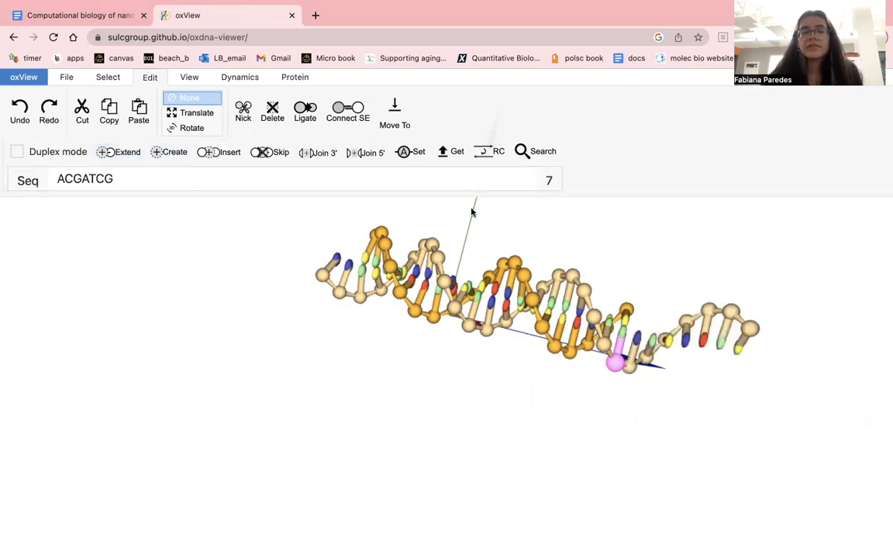
left_click(106, 77)
left_click_drag(279, 207, 256, 417)
left_click_drag(281, 378, 408, 338)
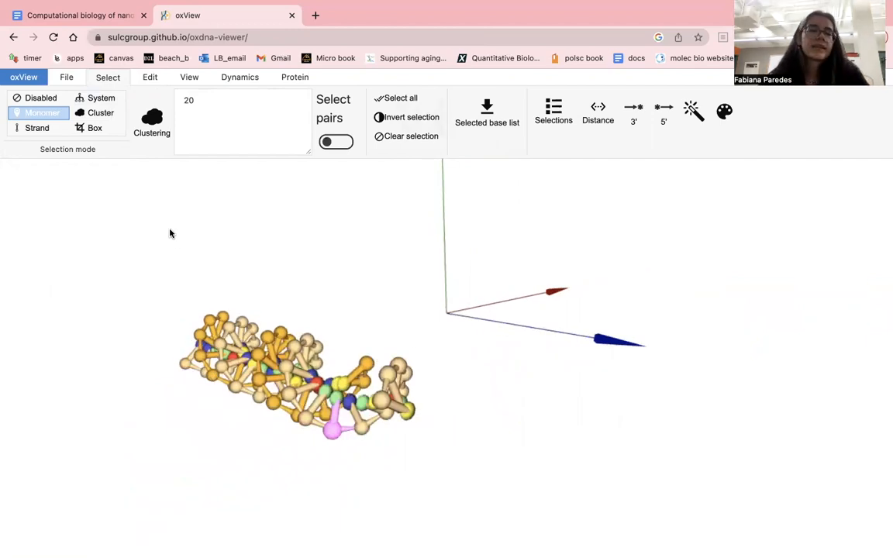
left_click(67, 77)
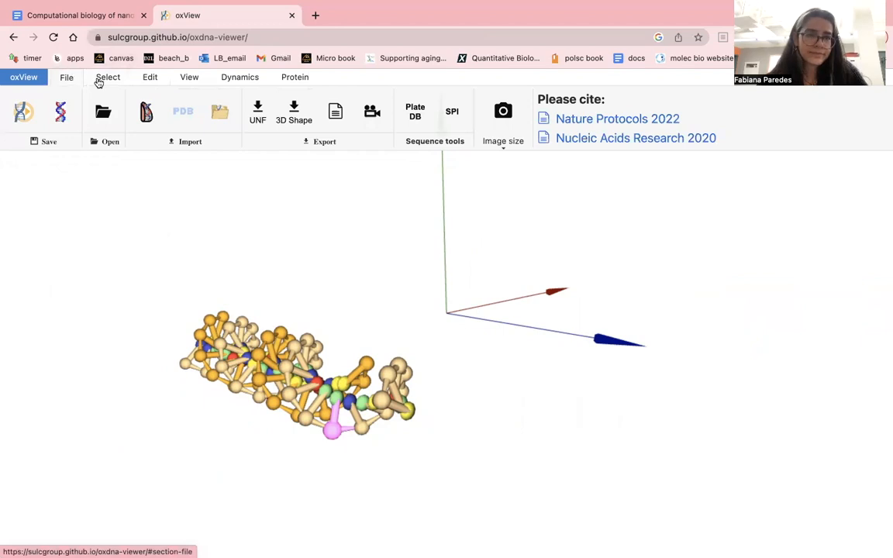
left_click(100, 81)
- Switch to the Google Docs document and copy the pink CTCAACTGCCTGGTGATACG segment of nstar20_strand2
left_click(93, 21)
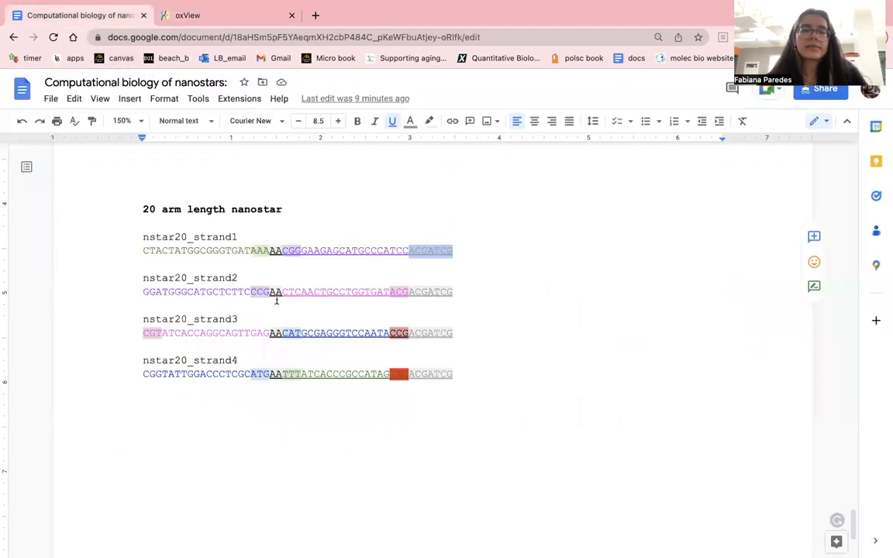
left_click(320, 281)
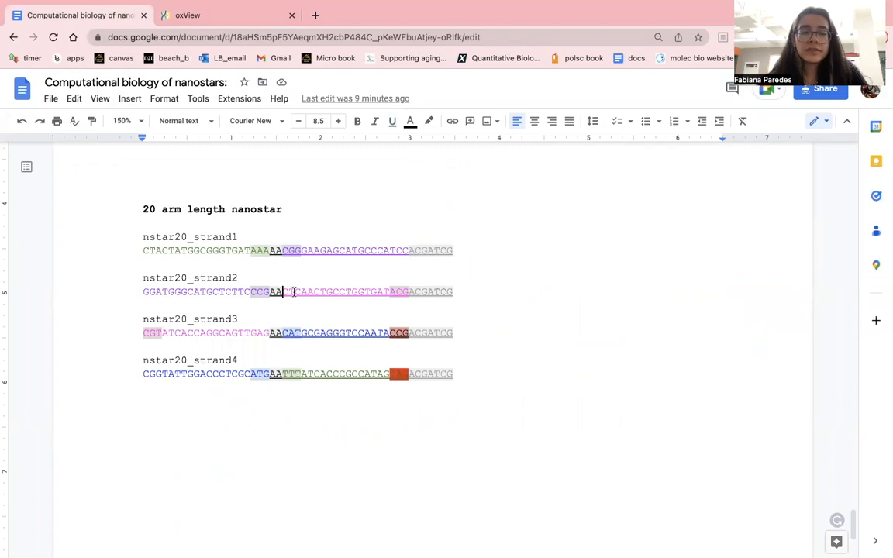
left_click_drag(293, 291, 402, 292)
key("ctrl+u")
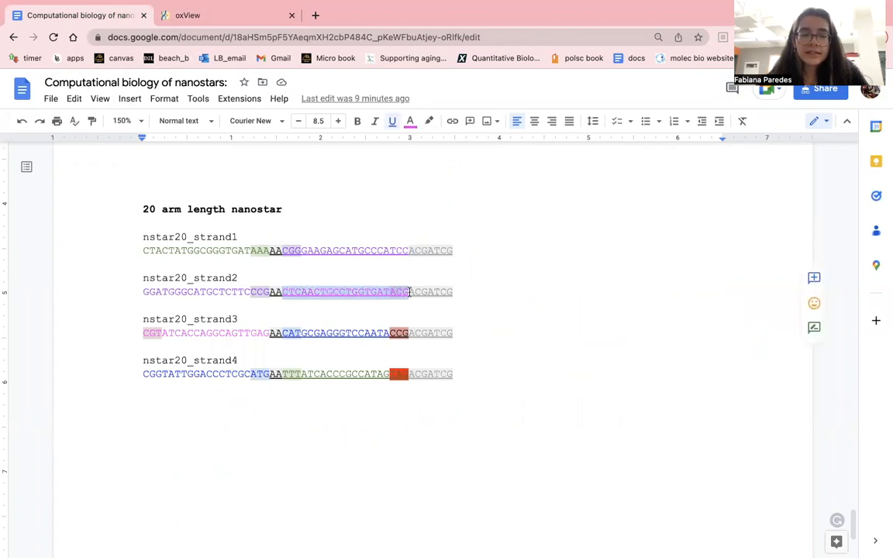
- Return to oxView and create a new duplex from the copied sequence CTCAACTGCCTGGTGATACG with Duplex mode turned on
left_click(237, 17)
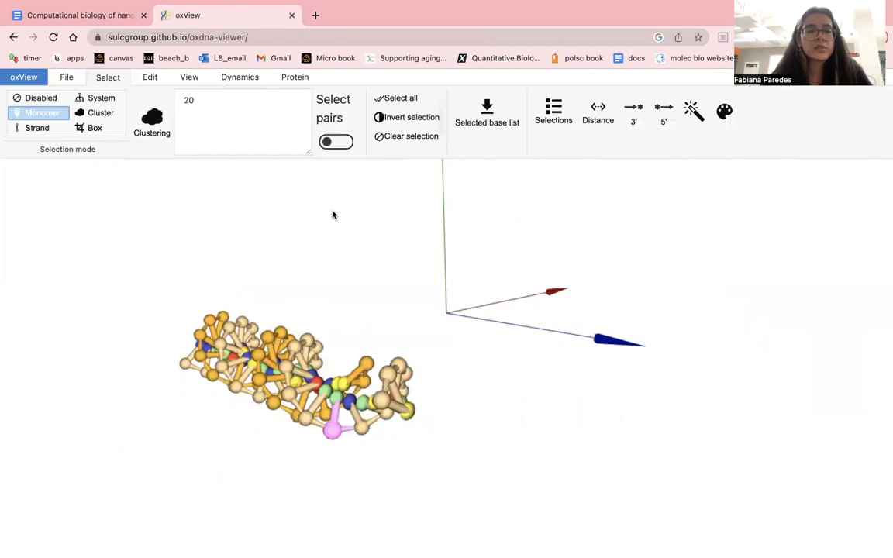
left_click_drag(621, 273, 474, 342)
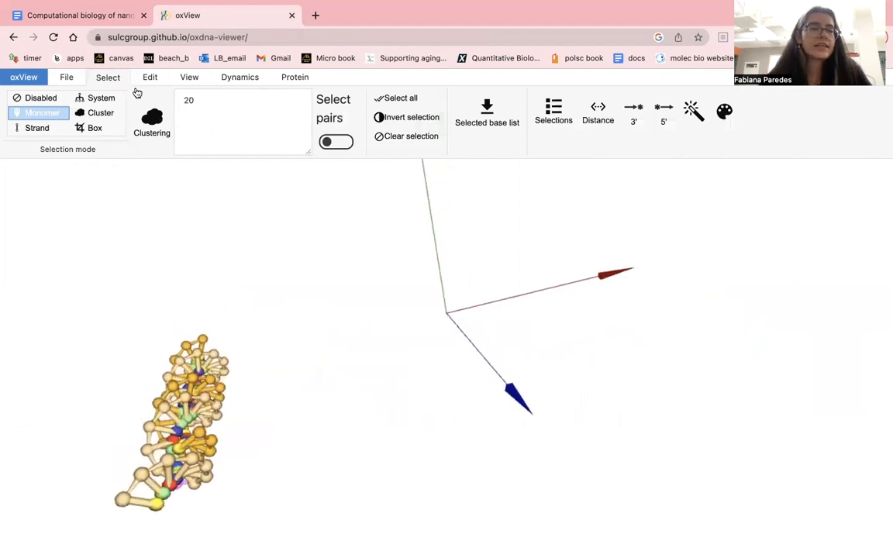
left_click(148, 77)
double_click(139, 183)
type("CTCAACTGCCTGGTGATACG")
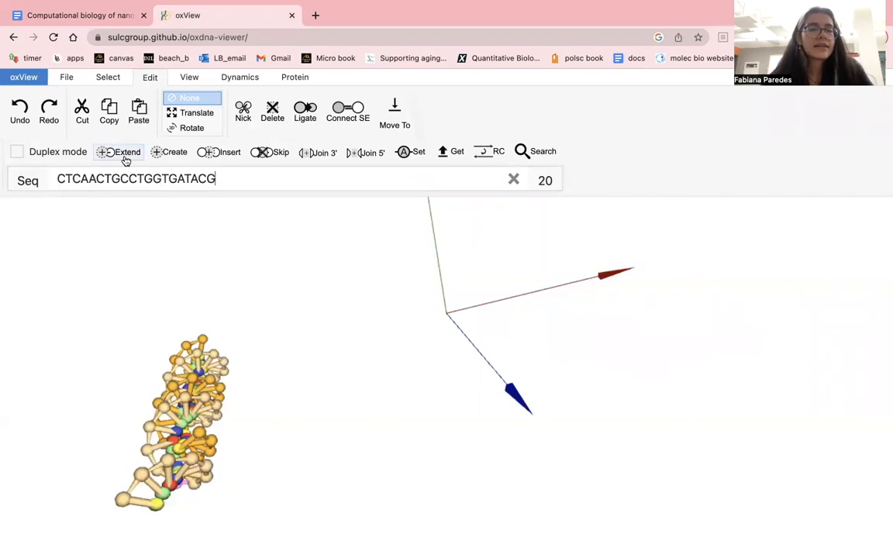
left_click(51, 151)
left_click(174, 152)
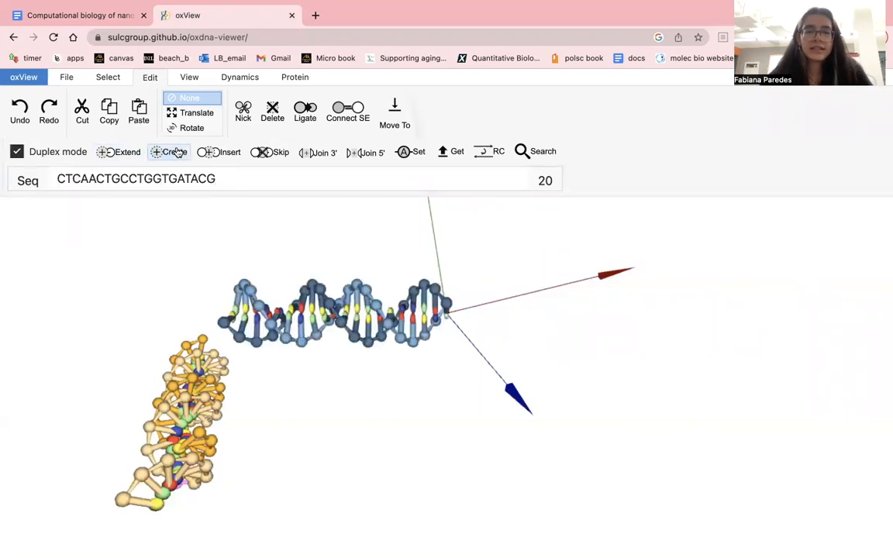
- Try to translate most of the new blue duplex's nucleotides away using a box selection, and undo the move
left_click_drag(266, 248, 315, 248)
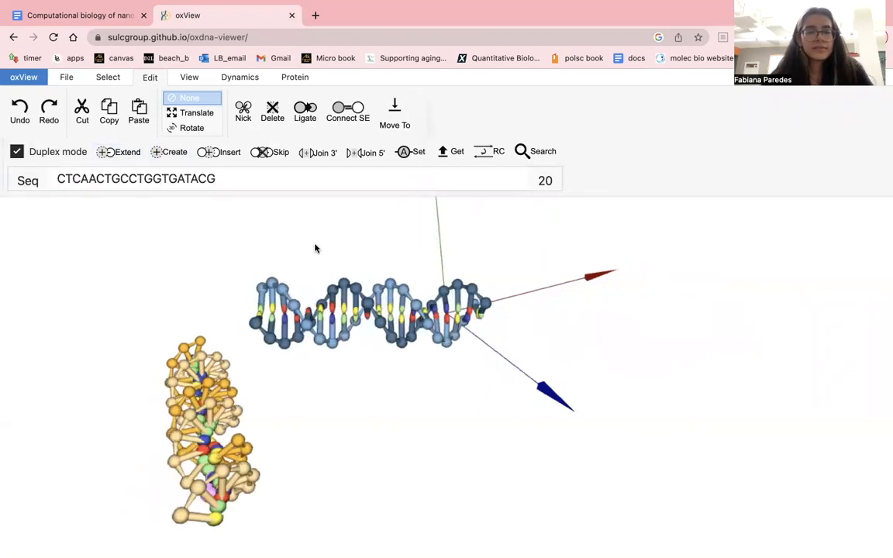
left_click(107, 77)
left_click(85, 127)
left_click_drag(235, 261, 502, 324)
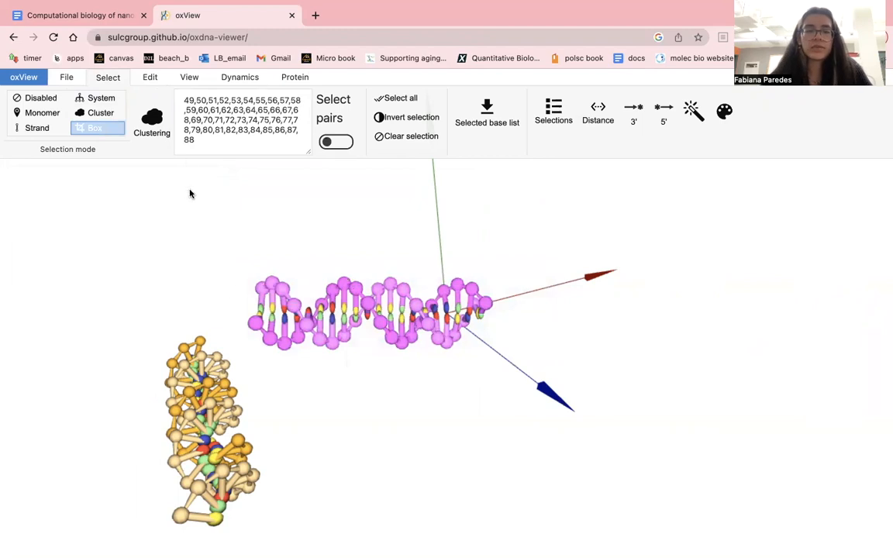
left_click_drag(239, 254, 440, 366)
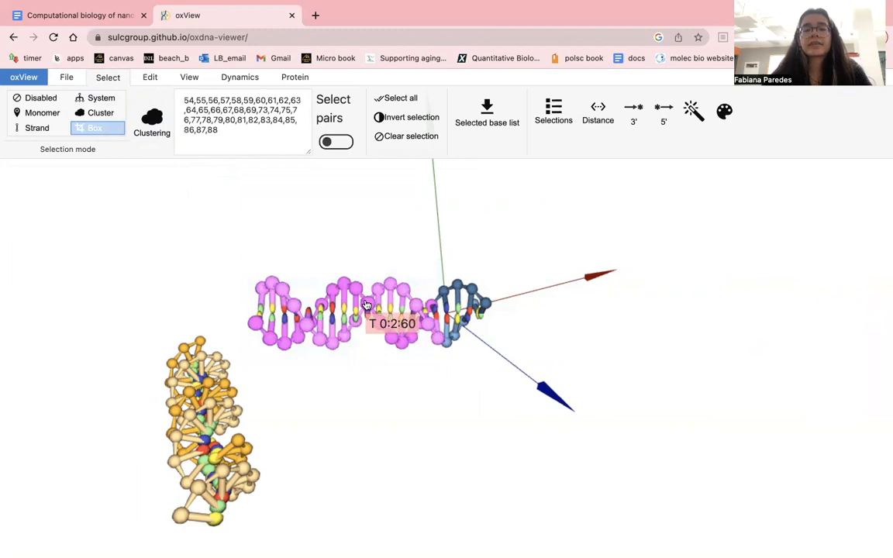
left_click_drag(365, 300, 201, 213)
left_click_drag(226, 253, 468, 361)
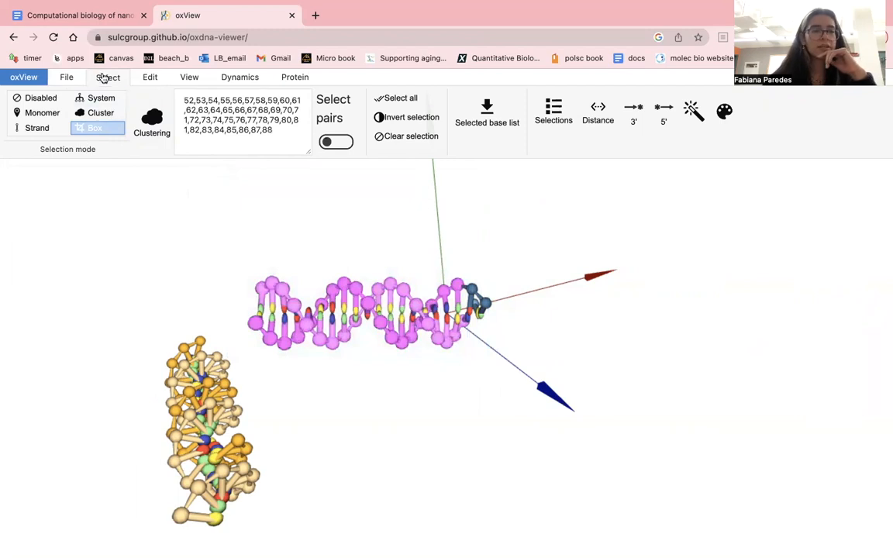
left_click(149, 78)
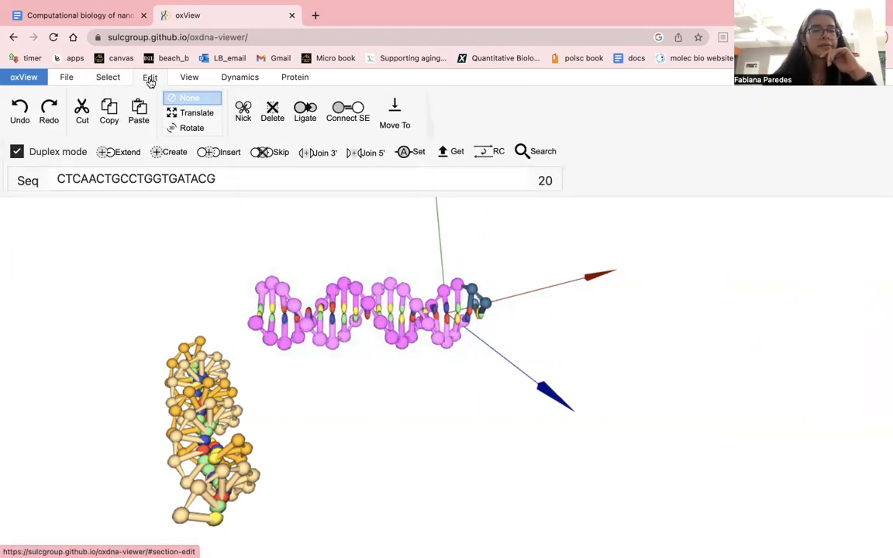
left_click(193, 113)
left_click_drag(343, 309, 295, 292)
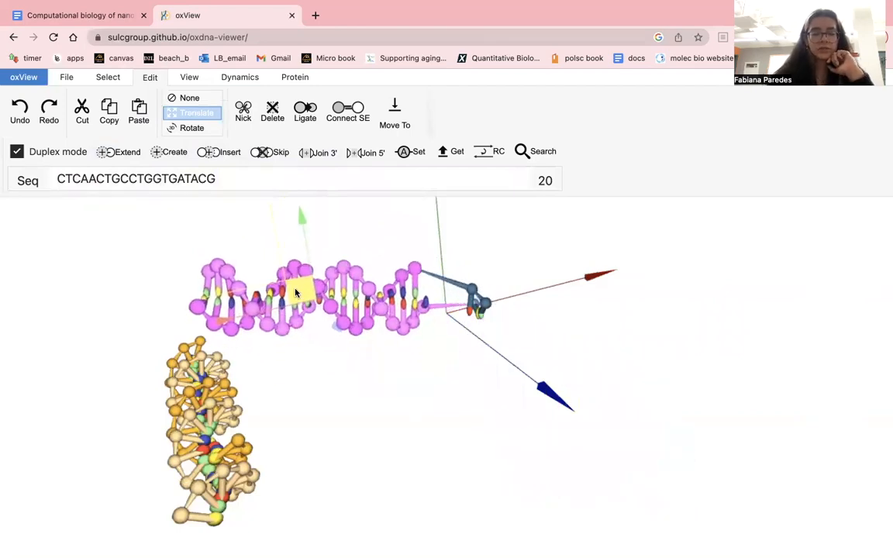
key("super+z")
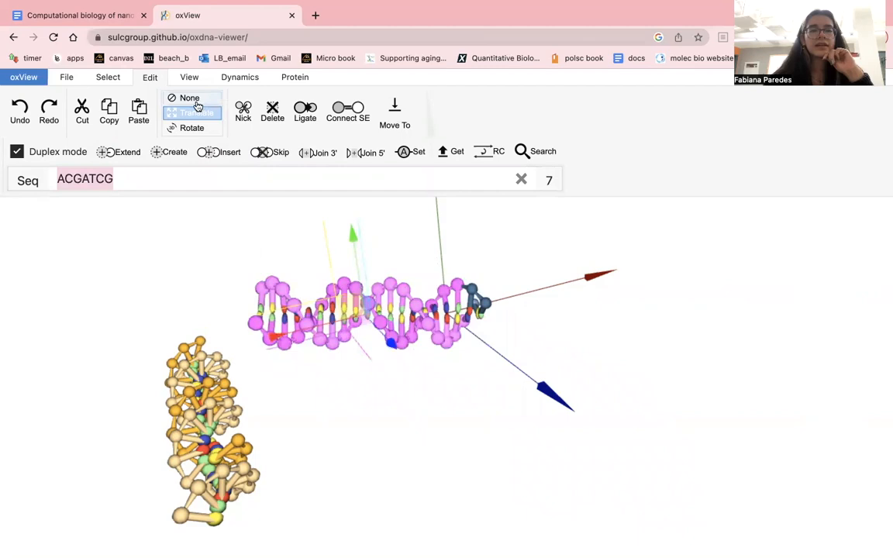
- Box-select the whole new duplex and translate it past the axes' origin, away from the orange arm
left_click(108, 76)
left_click(347, 282)
left_click_drag(237, 246, 566, 360)
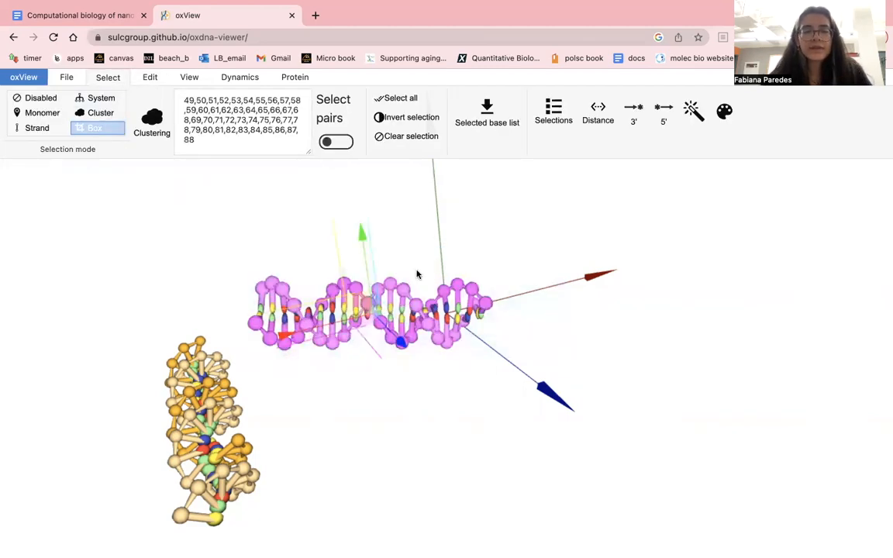
left_click(147, 77)
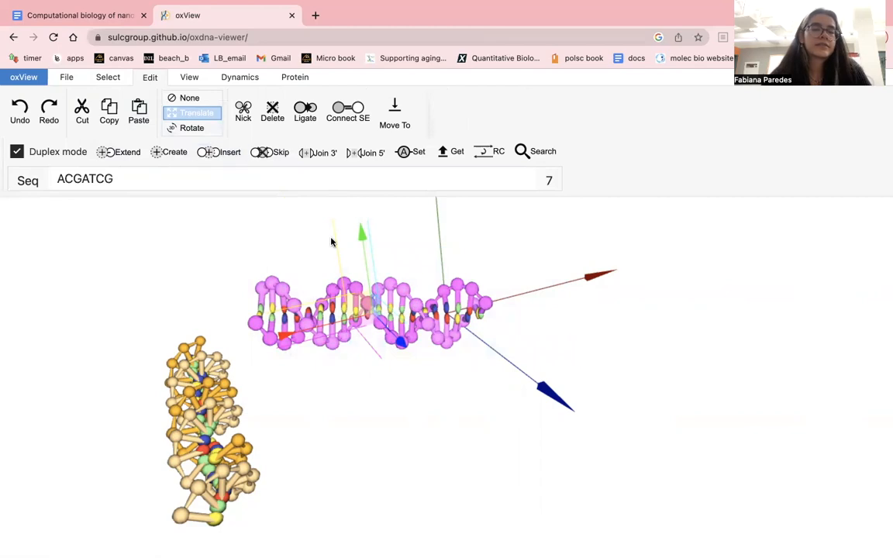
left_click_drag(355, 310, 742, 305)
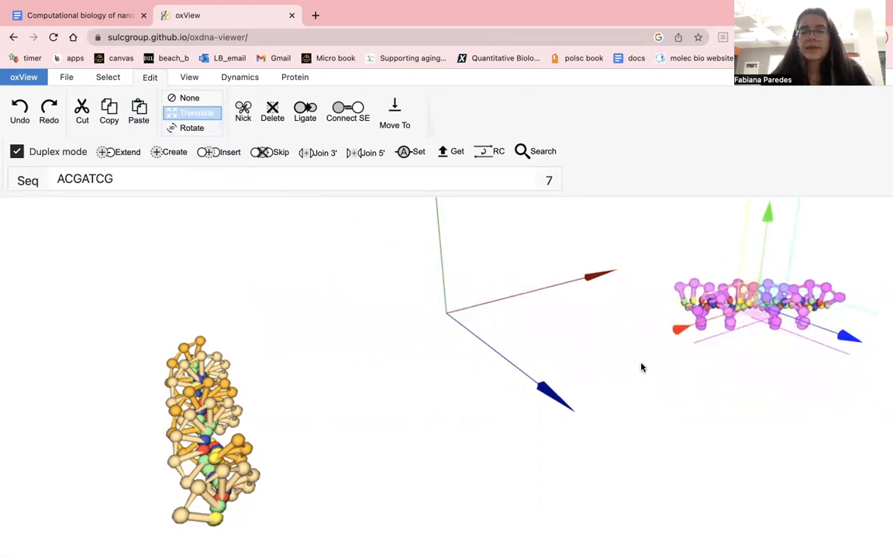
scroll(417, 356, "down", 5)
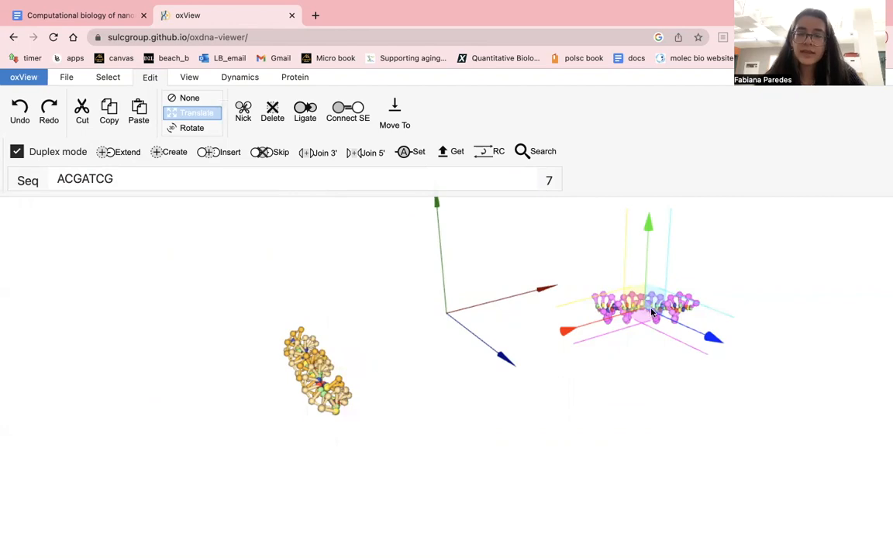
- Translate the selected duplex back across the scene to above the orange arm and clear the selection
left_click_drag(650, 311, 285, 289)
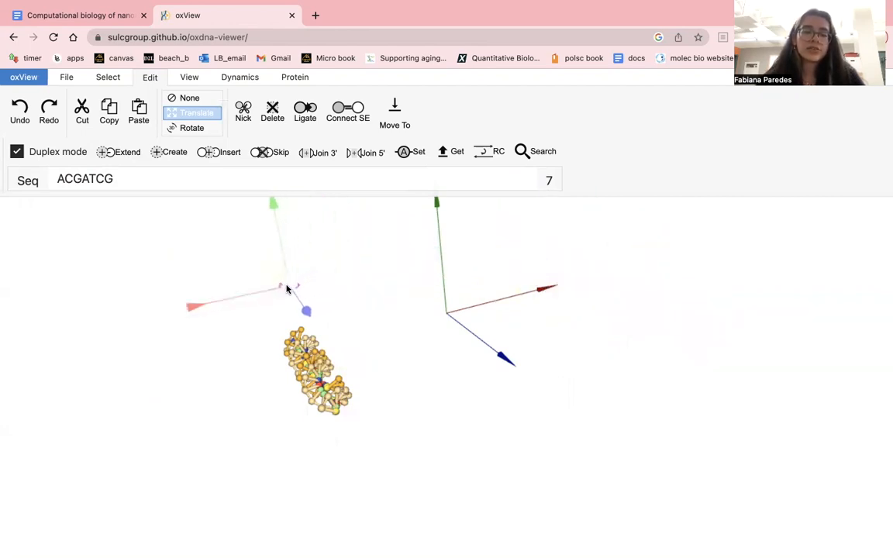
scroll(330, 316, "down", 1)
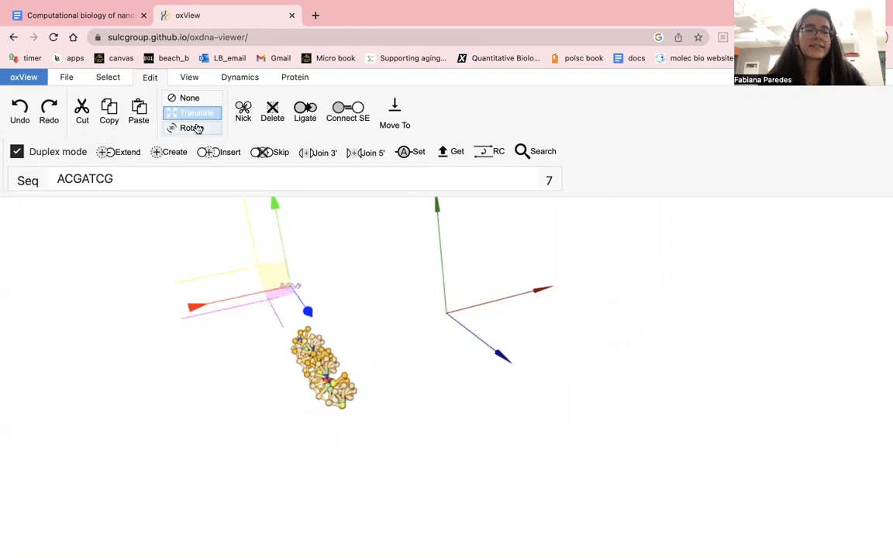
left_click(185, 97)
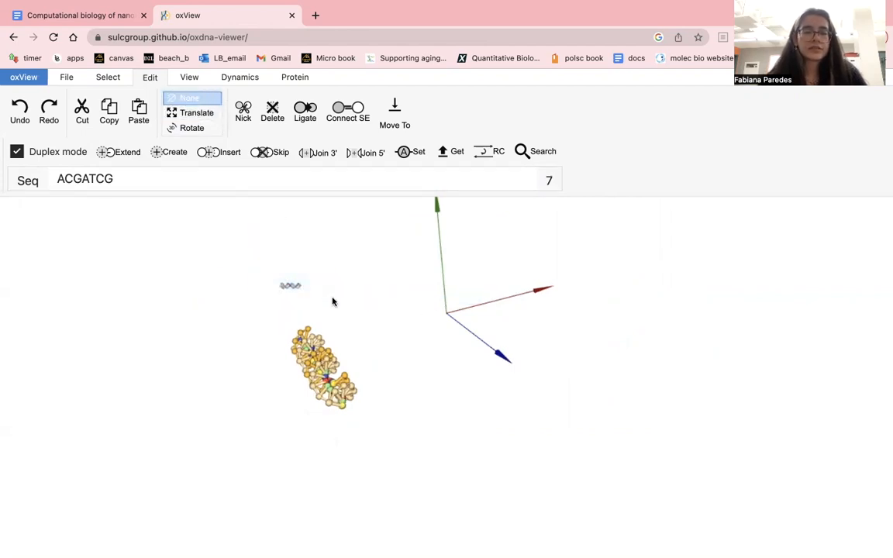
left_click(193, 113)
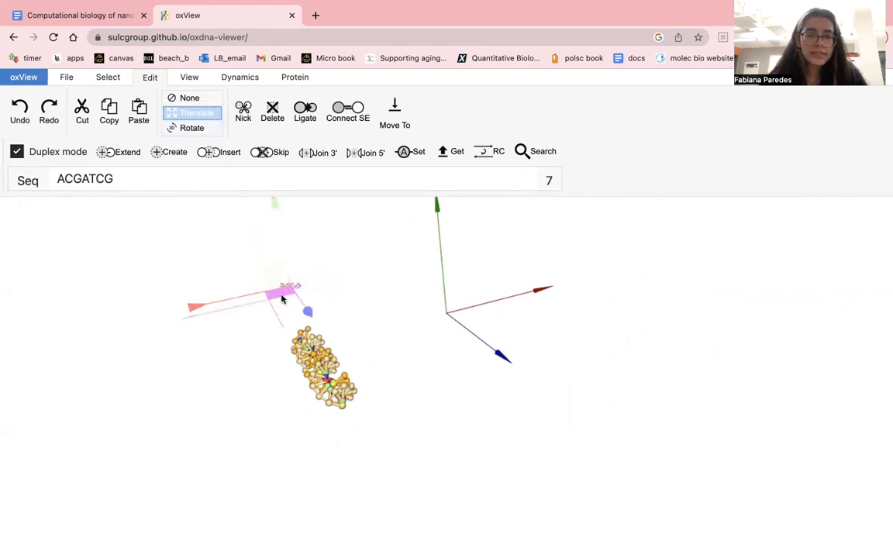
mouse_move(282, 298)
left_mouse_down()
mouse_move(307, 347)
mouse_move(285, 295)
mouse_move(299, 304)
mouse_move(283, 294)
left_mouse_up()
left_click(356, 310)
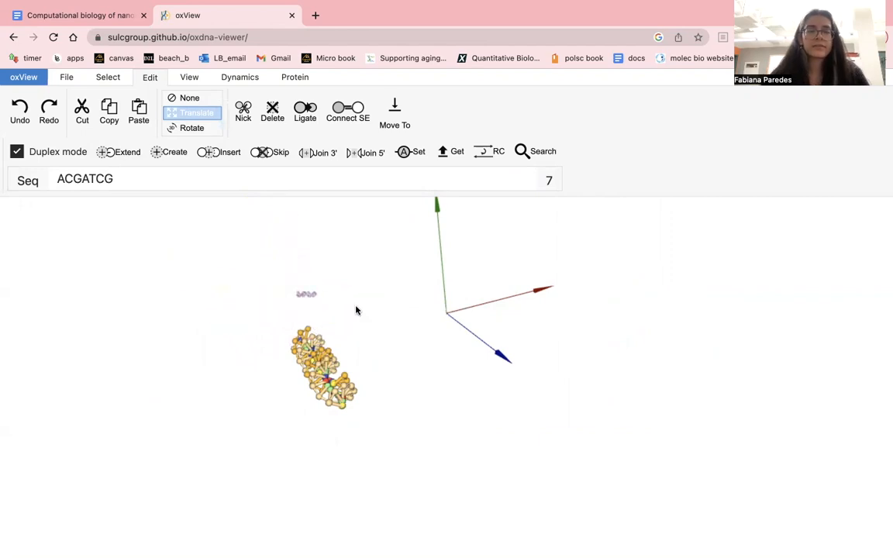
- Box-select the small distant duplex again and translate it to just above the orange arm's near end
left_click(186, 97)
left_click(108, 77)
left_click(39, 97)
left_click_drag(249, 288, 417, 311)
left_click_drag(333, 327, 171, 323)
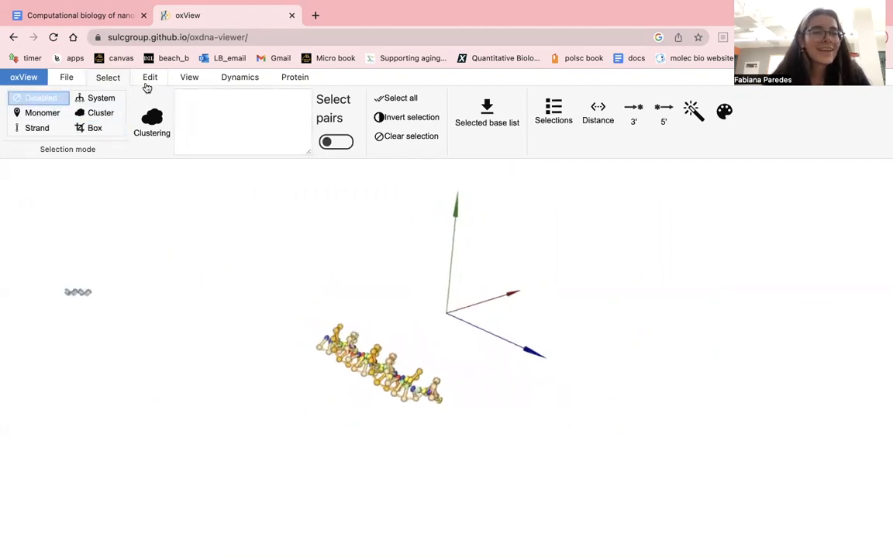
left_click(149, 79)
left_click(123, 81)
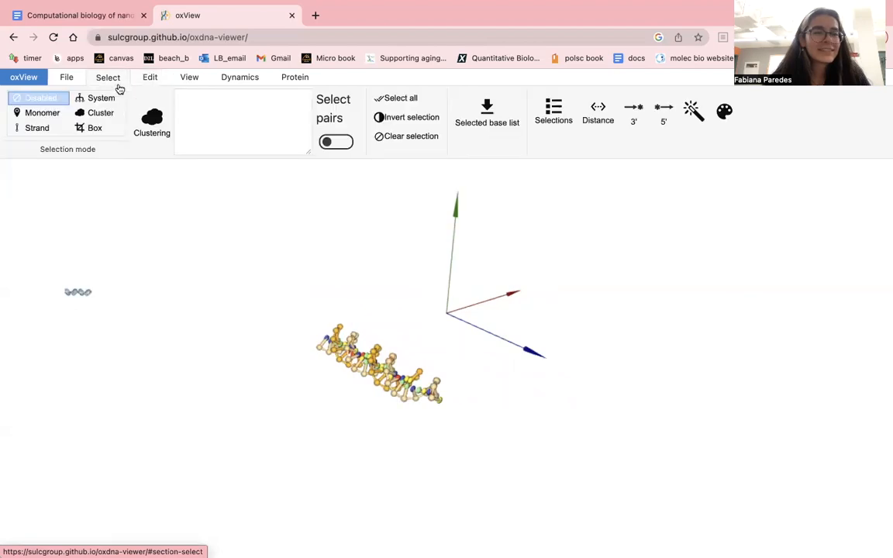
left_click(98, 126)
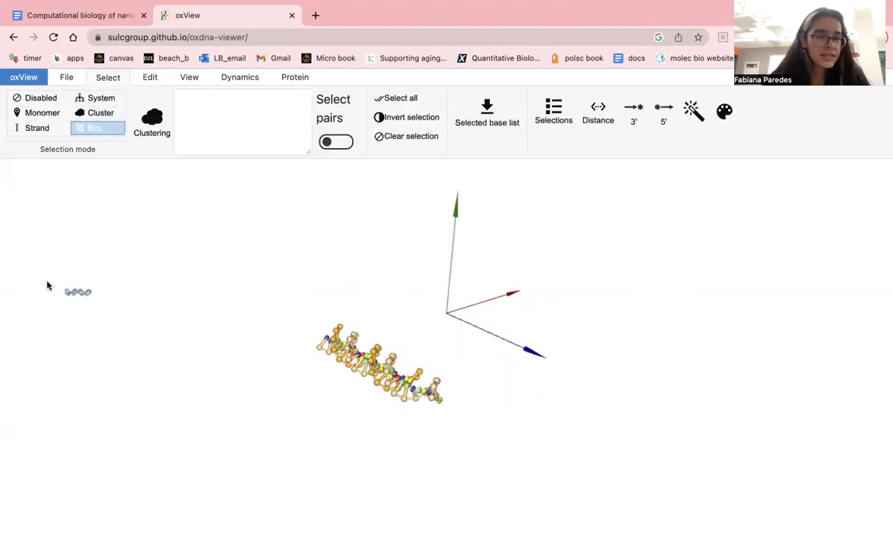
left_click_drag(40, 253, 125, 285)
left_click(151, 79)
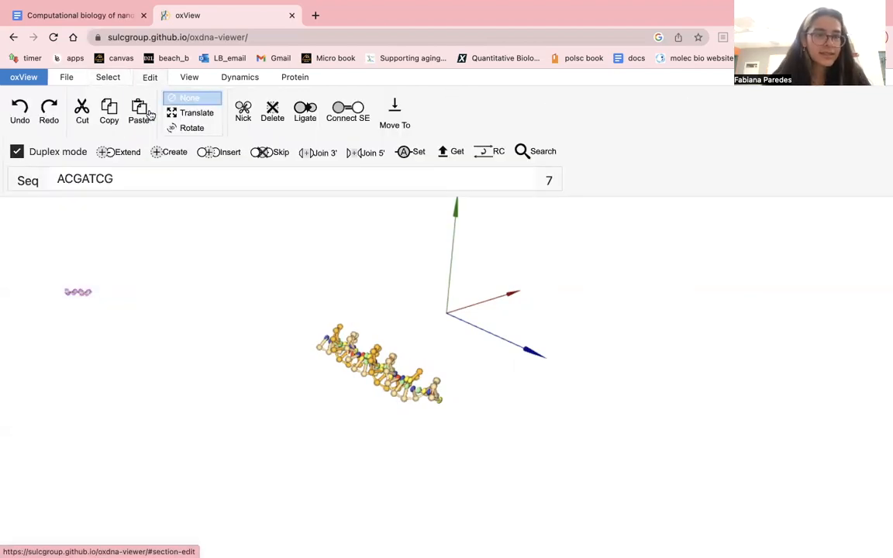
left_click(190, 112)
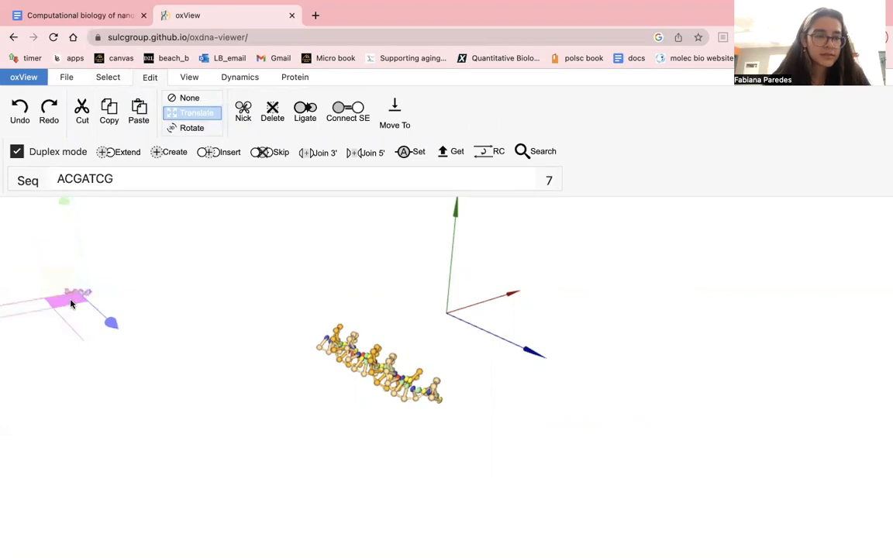
left_click_drag(71, 303, 336, 274)
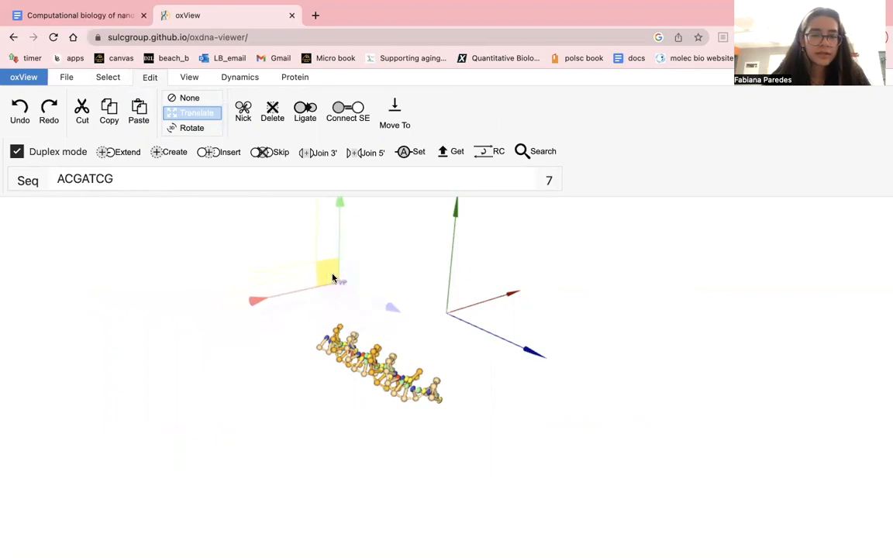
left_click(345, 303)
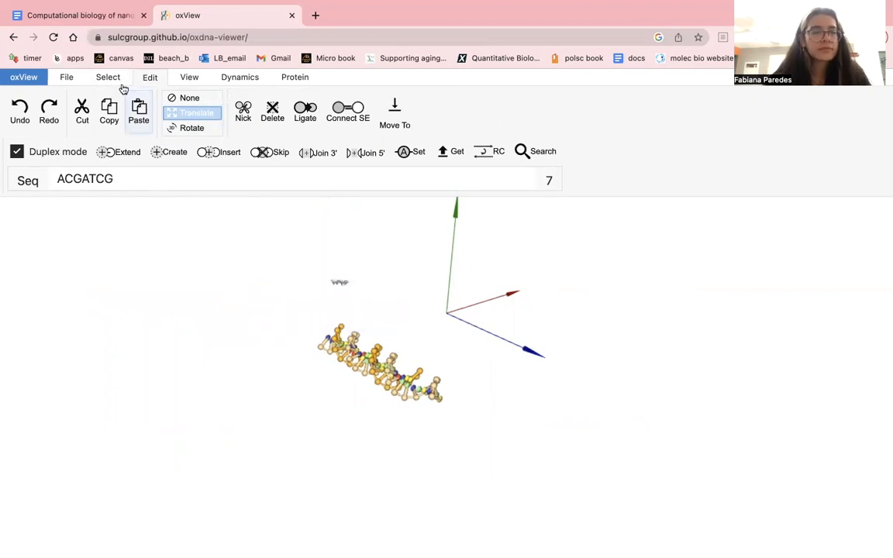
- Examine the duplex's position relative to the orange arm, box-select the duplex, and clear the selection
left_click(108, 76)
left_click(40, 98)
left_click_drag(252, 320, 387, 399)
left_click(149, 78)
left_click(108, 78)
left_click(97, 128)
left_click_drag(45, 166, 282, 341)
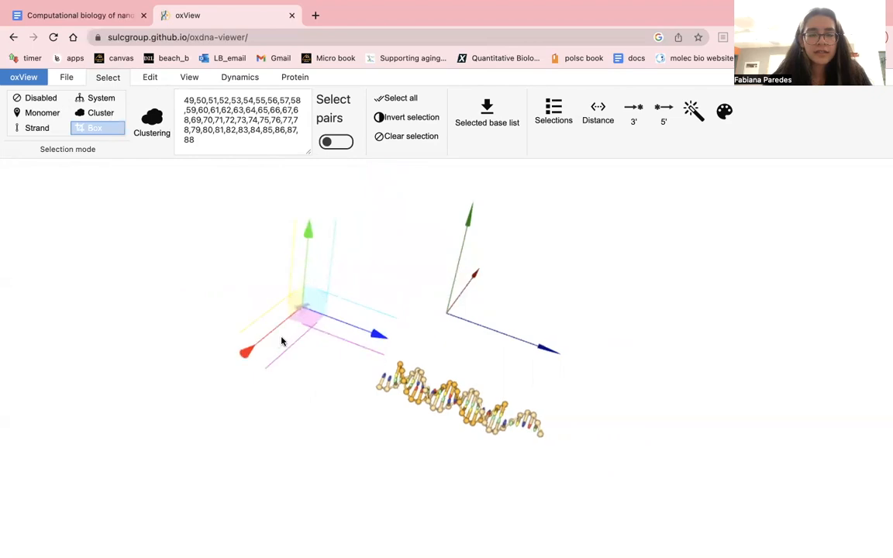
left_click(224, 280)
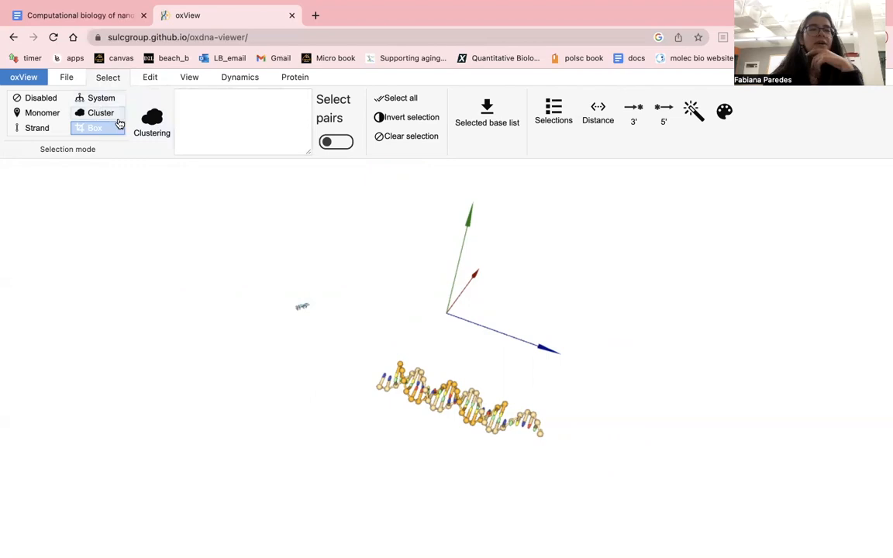
- Turn off the Translate and selection modes and examine how far the small duplex lies from the orange arm
left_click(151, 78)
left_click(196, 99)
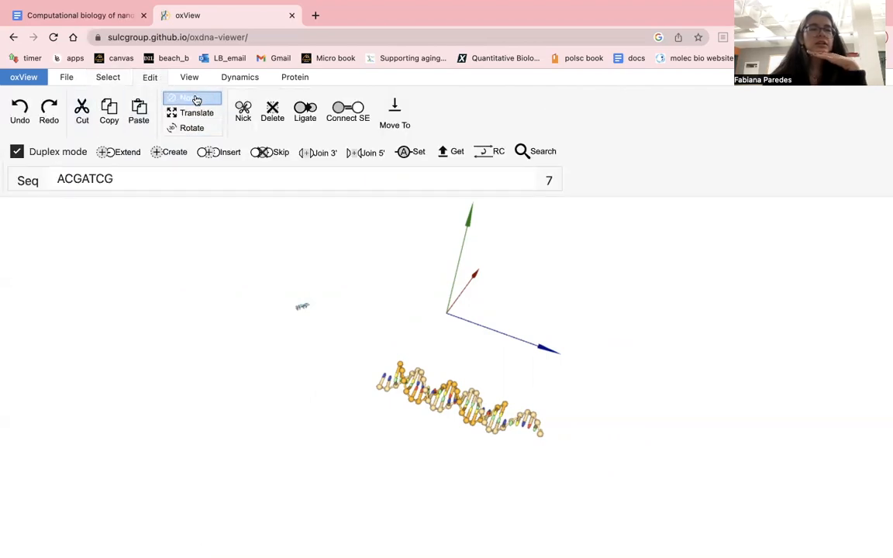
left_click(108, 77)
left_click(46, 100)
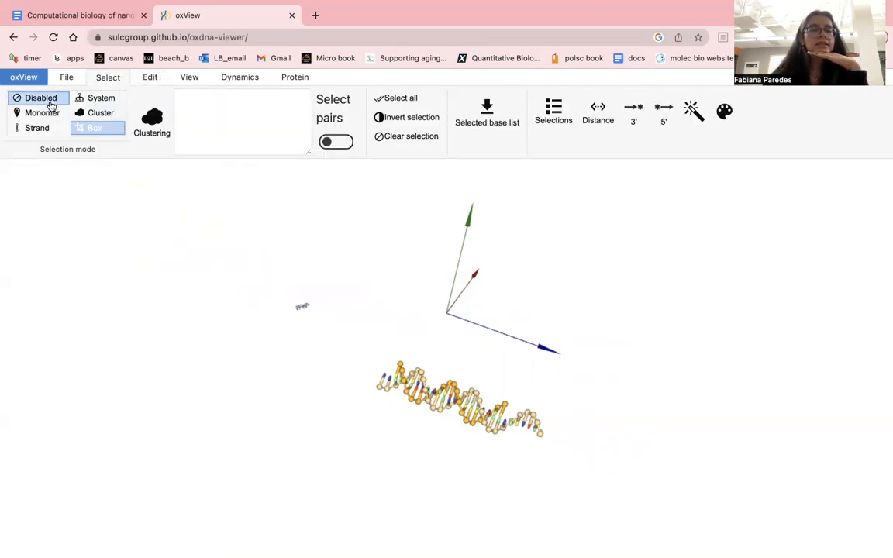
left_click_drag(225, 327, 440, 300)
left_click_drag(247, 375, 414, 355)
scroll(414, 355, "down", 6)
scroll(414, 355, "down", 3)
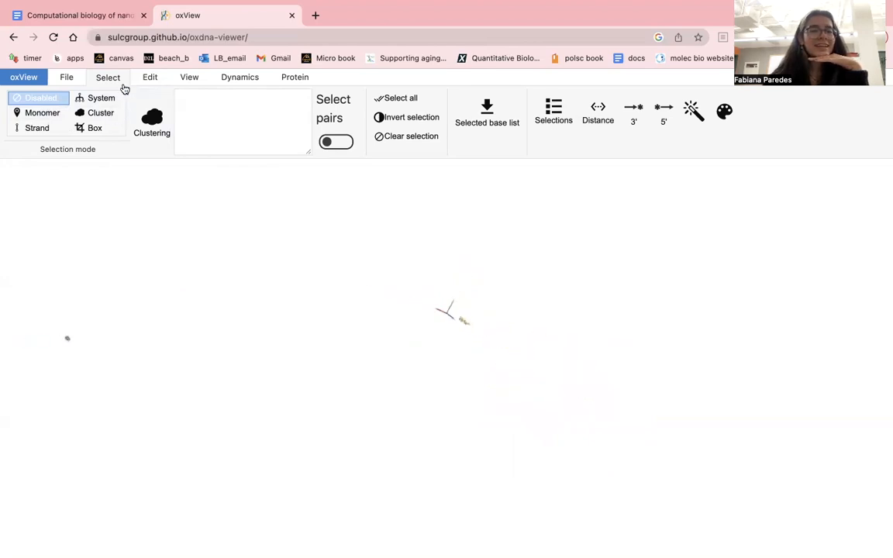
- Box-select the distant duplex and translate it toward the axes' origin beside the orange arm
left_click(87, 129)
left_click_drag(50, 312, 100, 374)
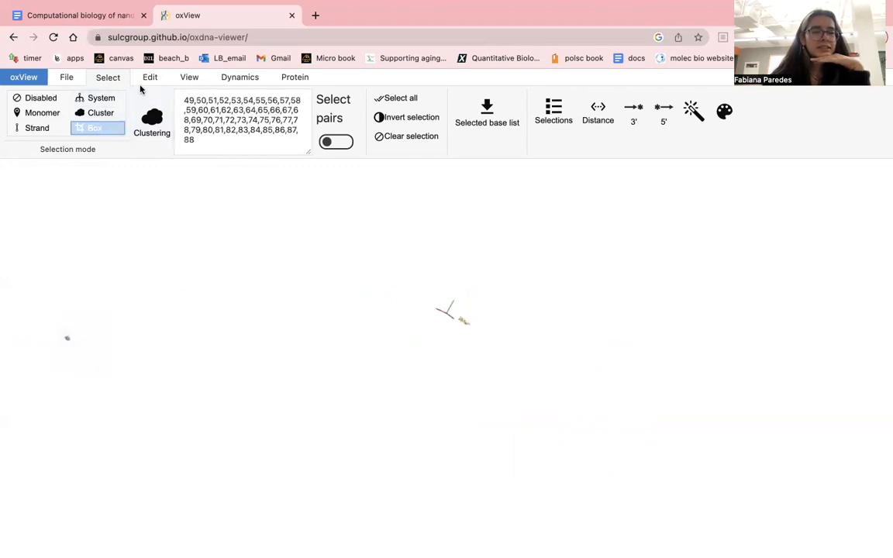
left_click(147, 78)
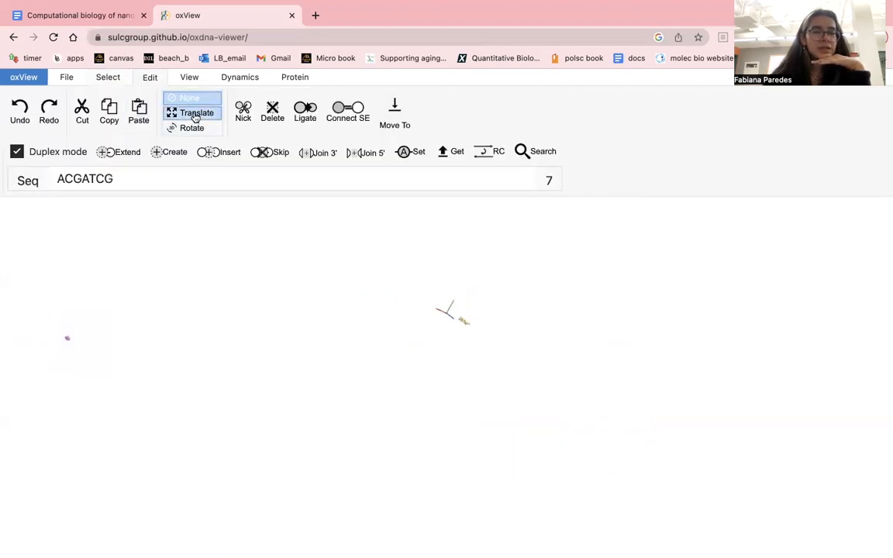
left_click(195, 115)
left_click_drag(81, 338, 454, 314)
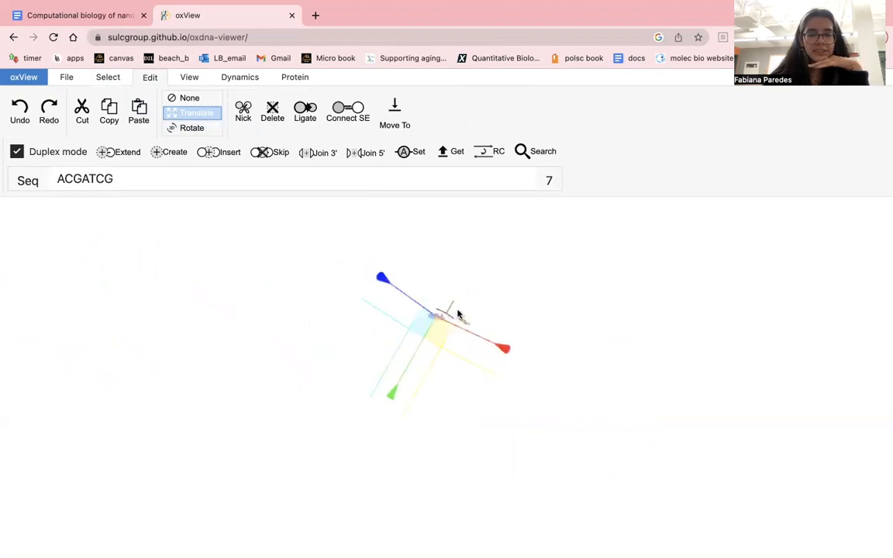
- Turn off the selection and Translate modes and examine the selected duplex's offset from the axes' origin
left_click(114, 78)
left_click(35, 100)
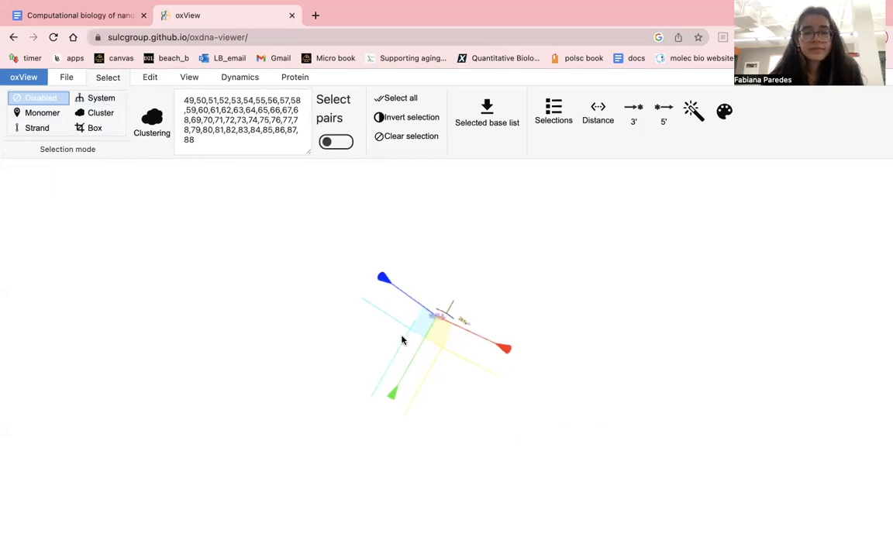
left_click(149, 77)
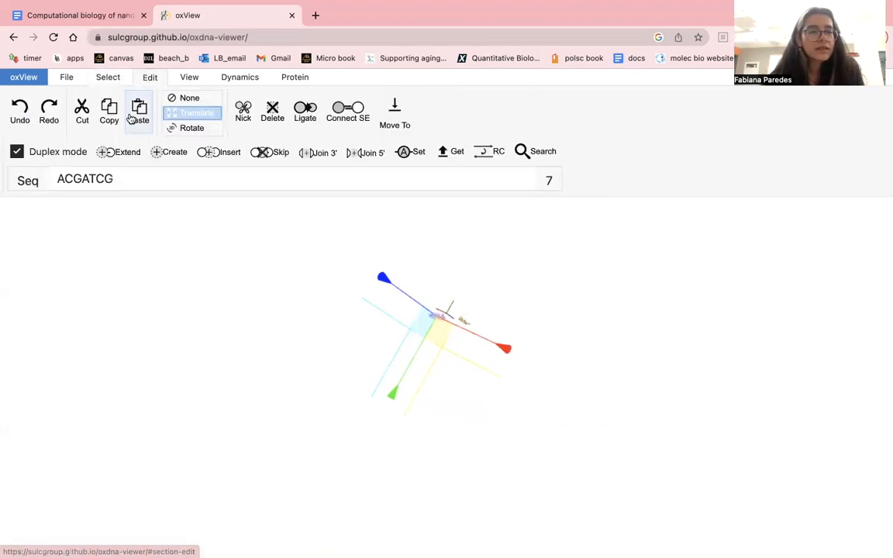
left_click(190, 98)
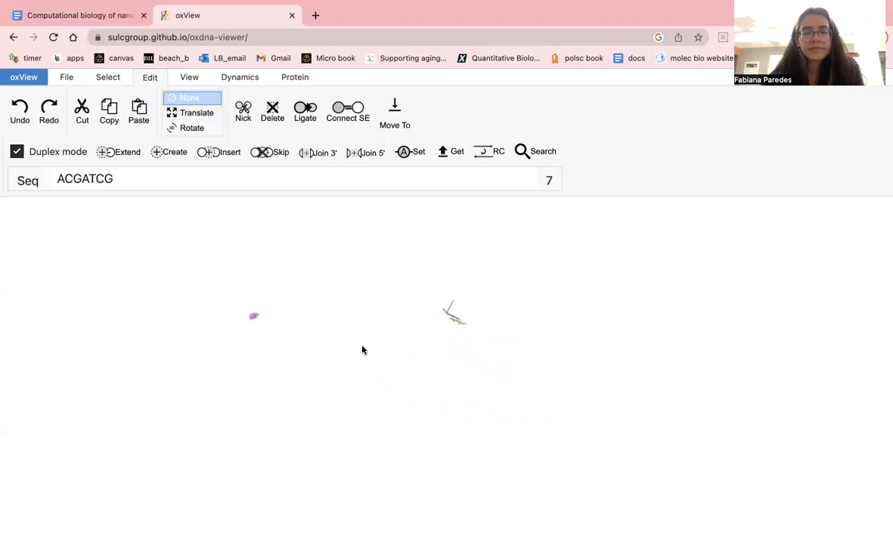
- Translate the selected distant duplex to beside the axes' origin, and turn off the Translate and selection modes
left_click(116, 80)
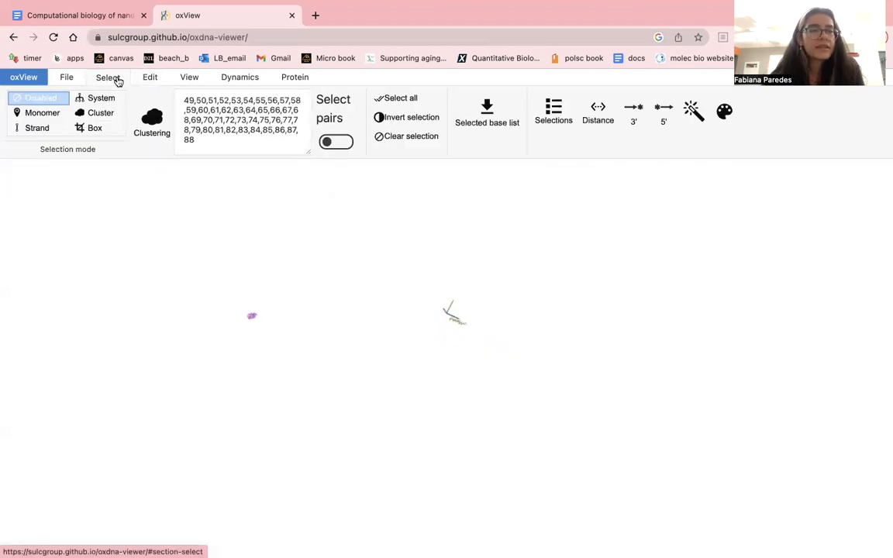
left_click(98, 127)
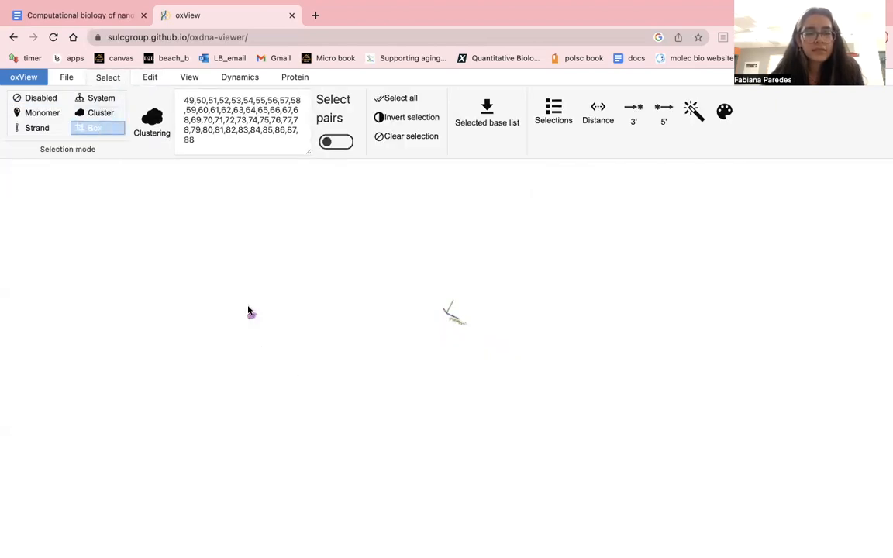
left_click(150, 78)
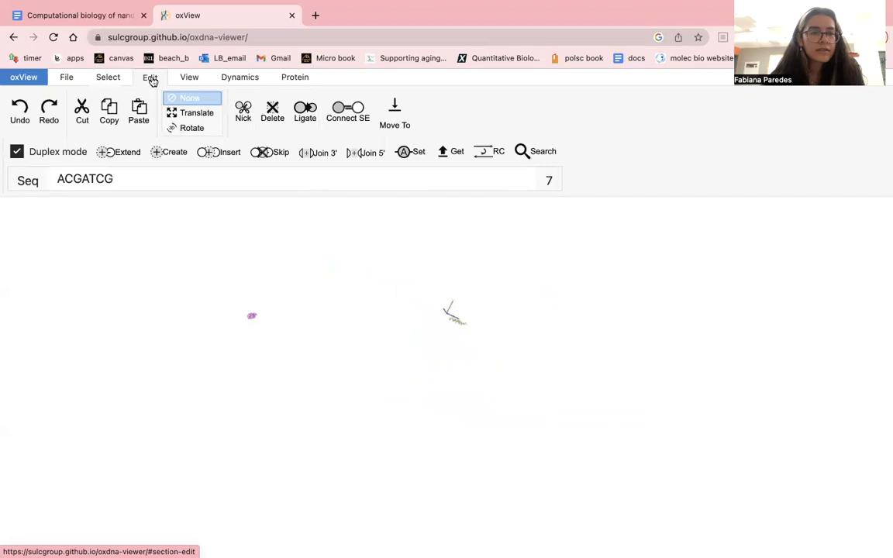
left_click(193, 112)
left_click_drag(251, 307, 439, 294)
left_click(184, 97)
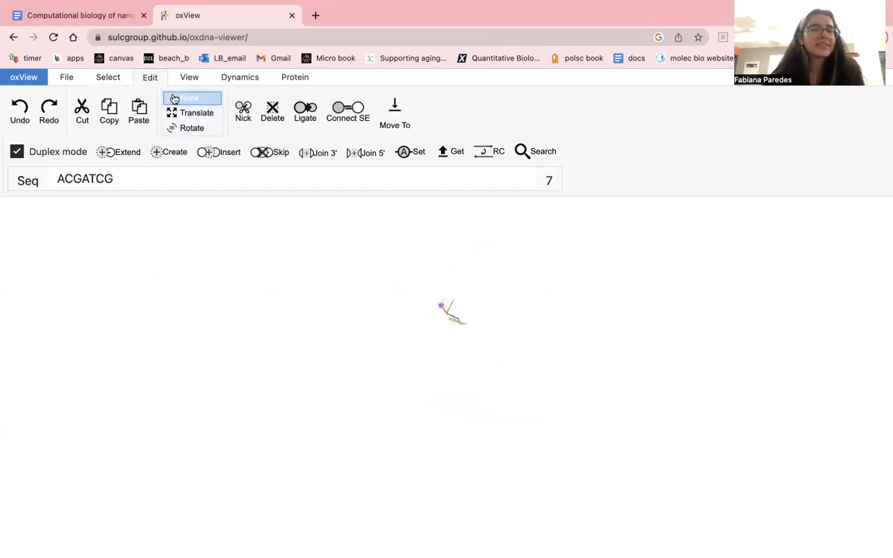
left_click(108, 78)
left_click(68, 103)
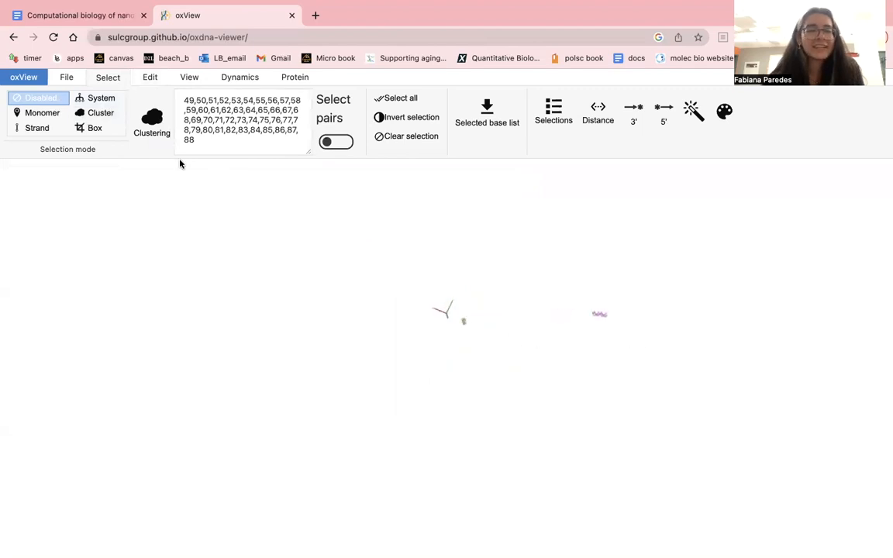
- Translate the still distant duplex to just beyond the red axis's tip, and disable both modes again
left_click(149, 79)
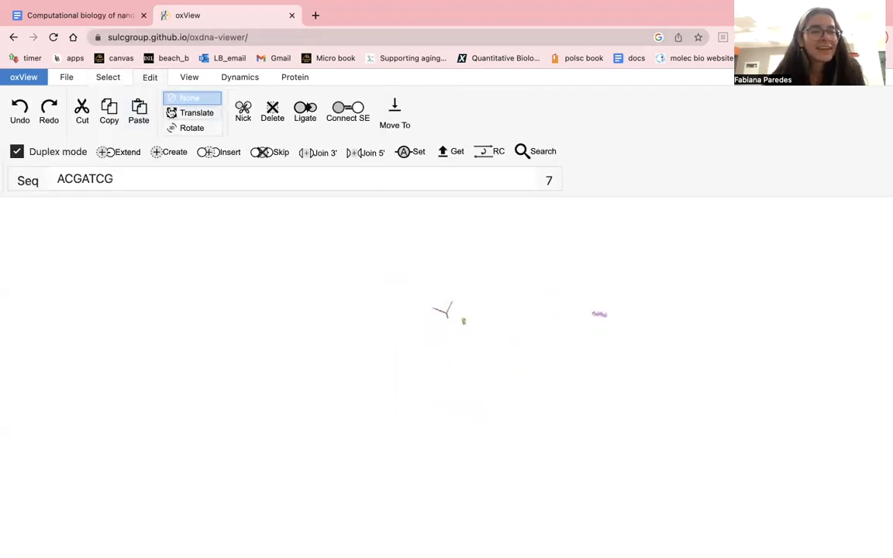
left_click(112, 79)
left_click(97, 126)
left_click(150, 78)
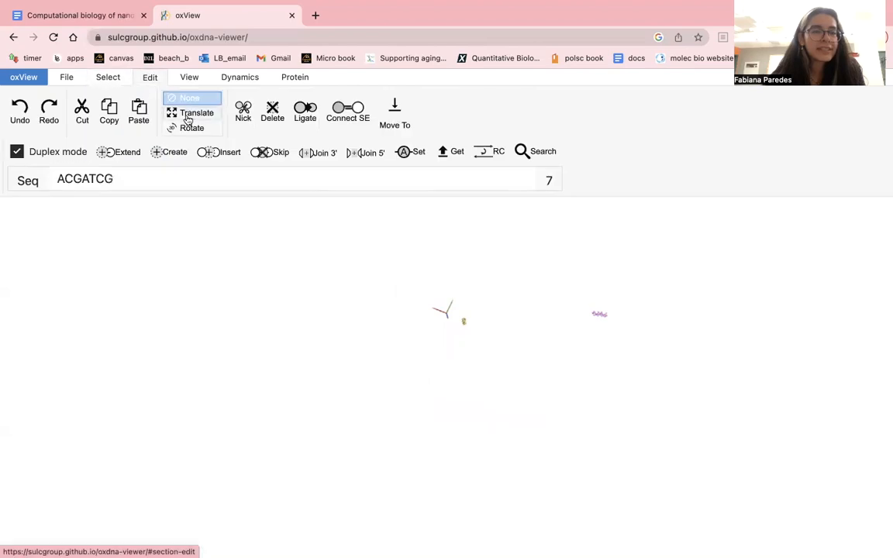
left_click(188, 114)
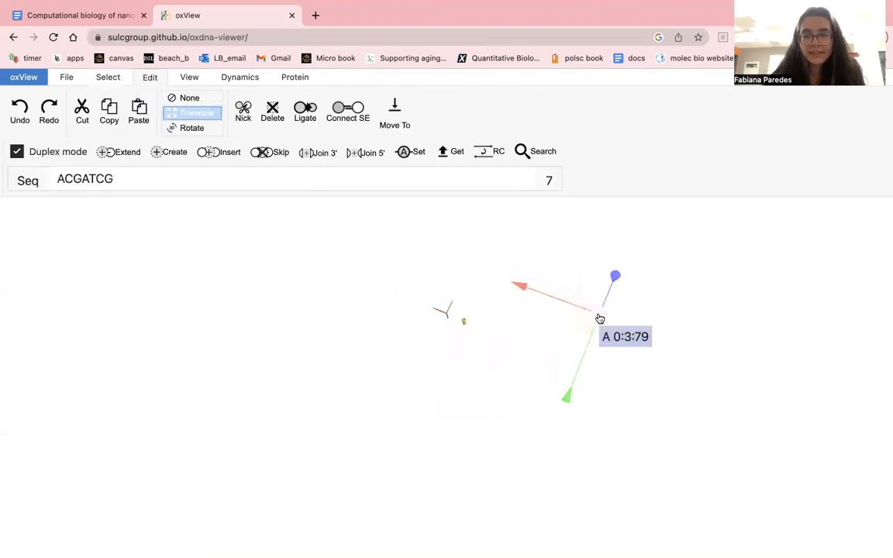
left_click_drag(586, 311, 388, 254)
left_click(182, 98)
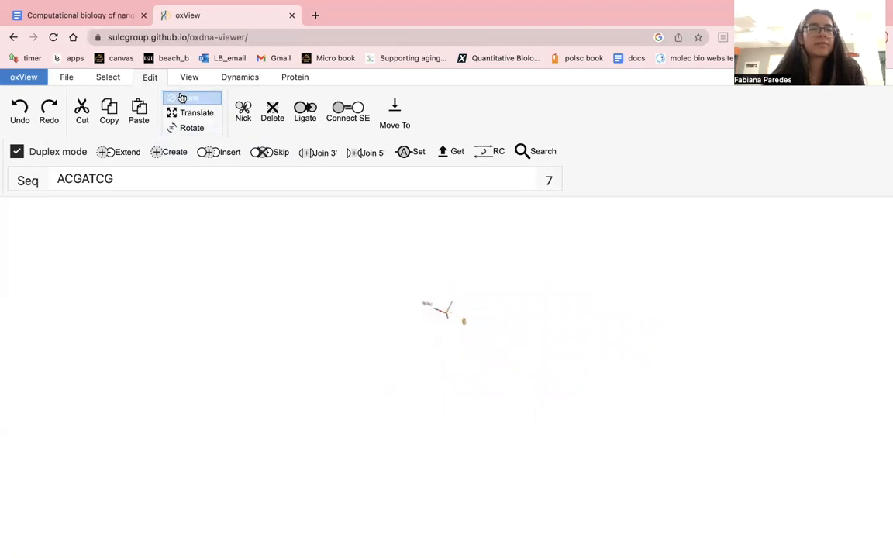
left_click_drag(325, 350, 411, 290)
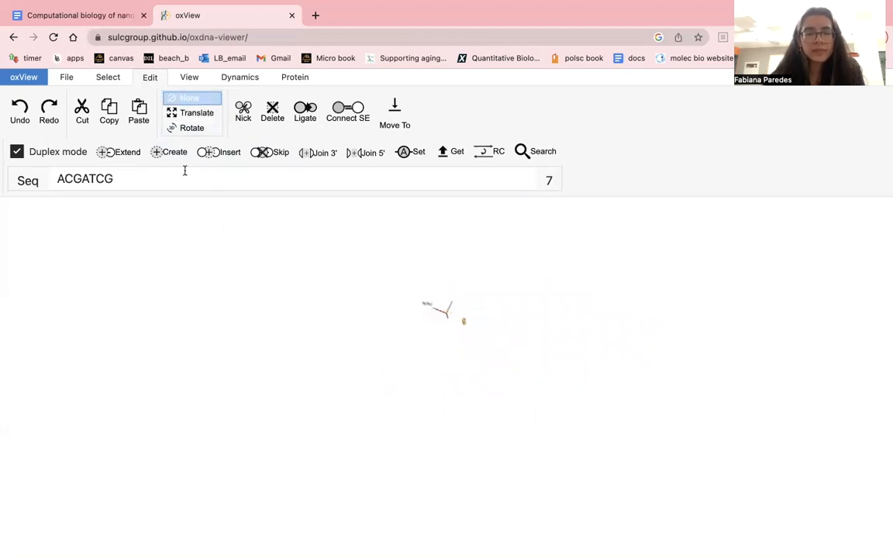
left_click(108, 76)
left_click(56, 98)
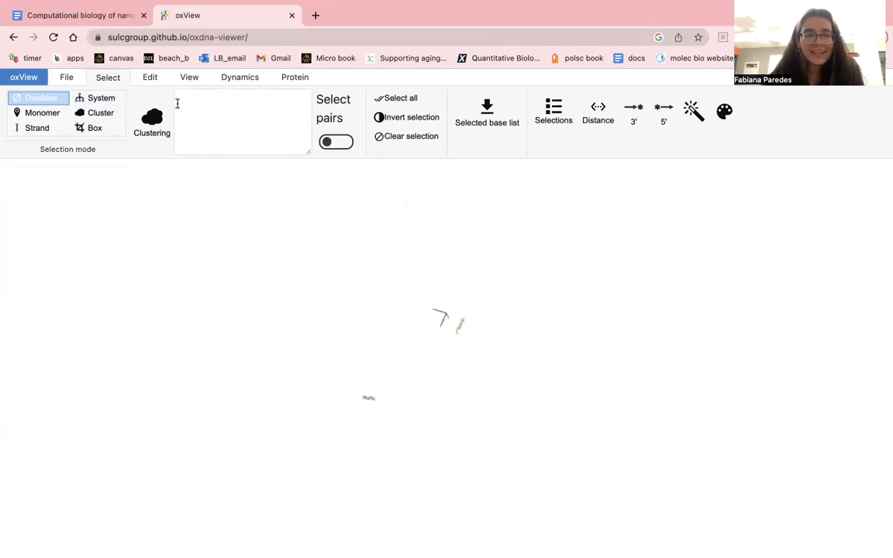
- Box-select the distant duplex and translate it to just above the axes' origin and the orange arm
left_click(94, 129)
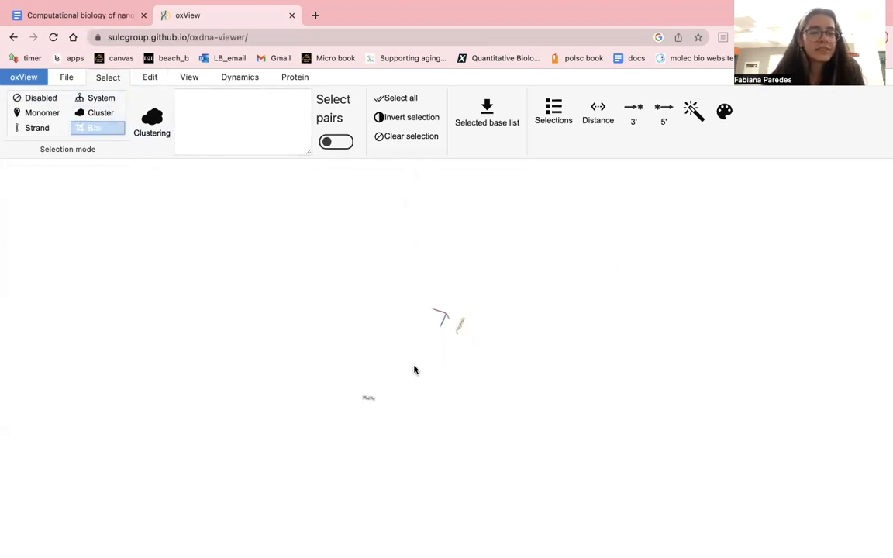
left_click(153, 78)
left_click(193, 112)
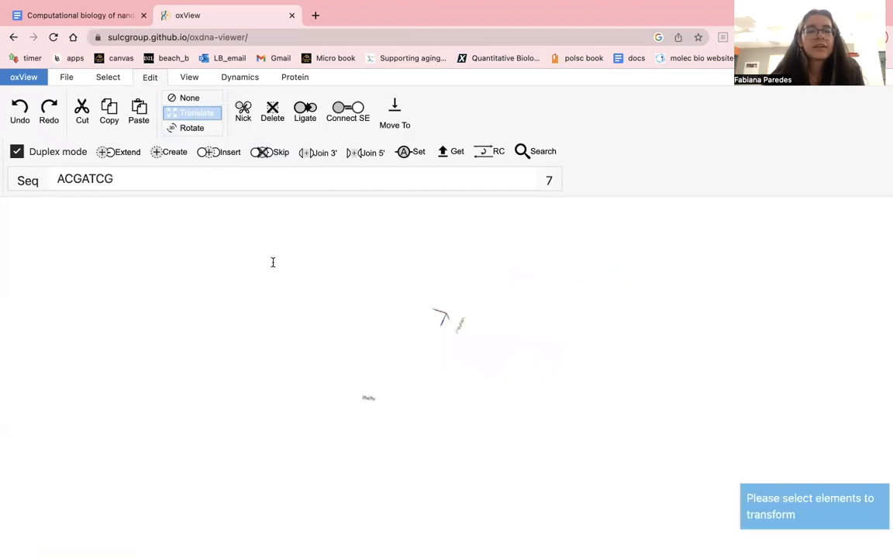
left_click(107, 78)
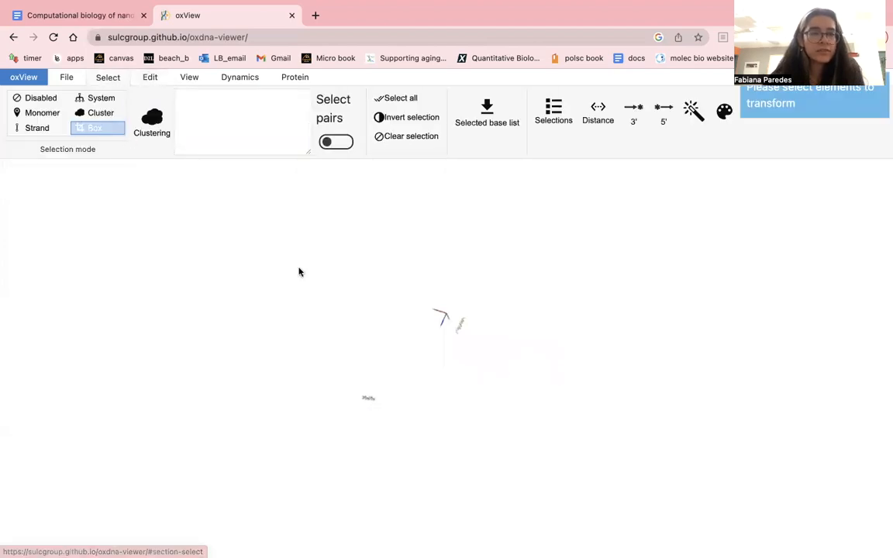
left_click_drag(333, 383, 422, 445)
left_click(153, 78)
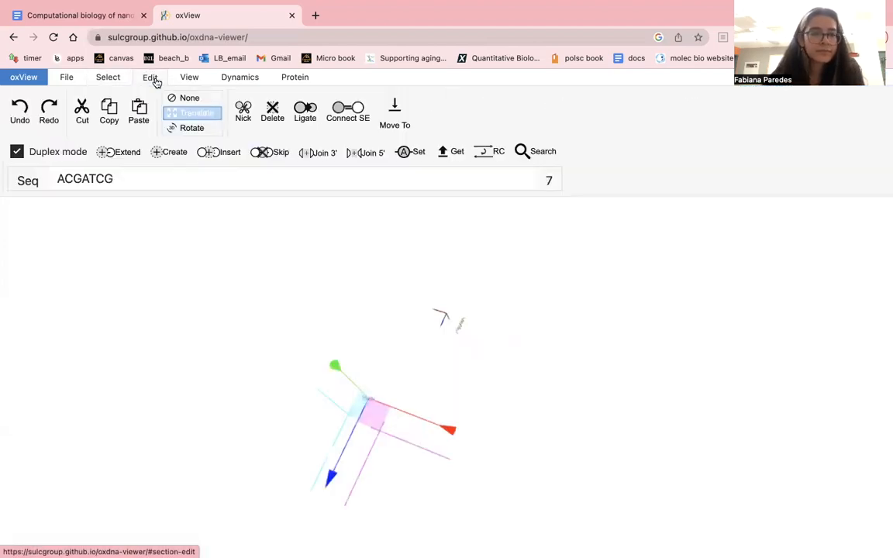
left_click_drag(401, 373, 464, 307)
- Translate the selected duplex closer to the orange arm, just above its near end, and disable the selection mode
scroll(397, 338, "down", 10)
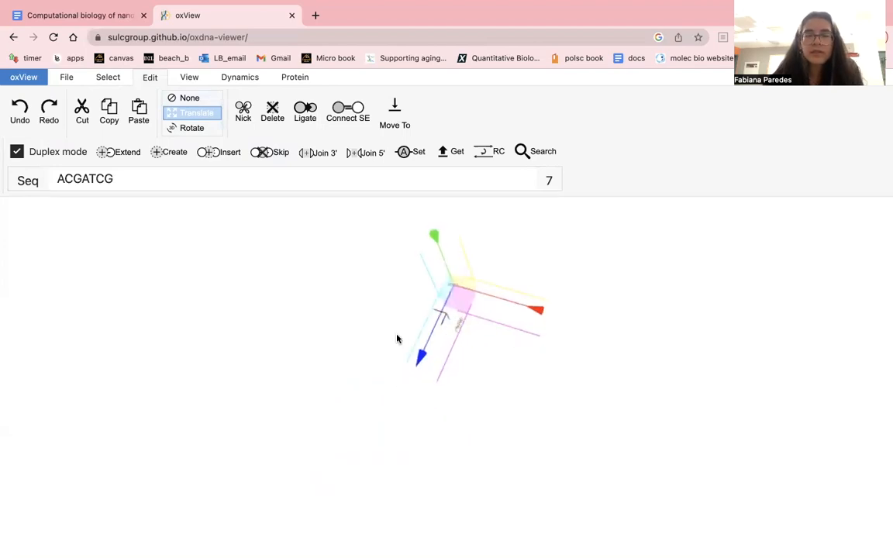
scroll(397, 339, "up", 10)
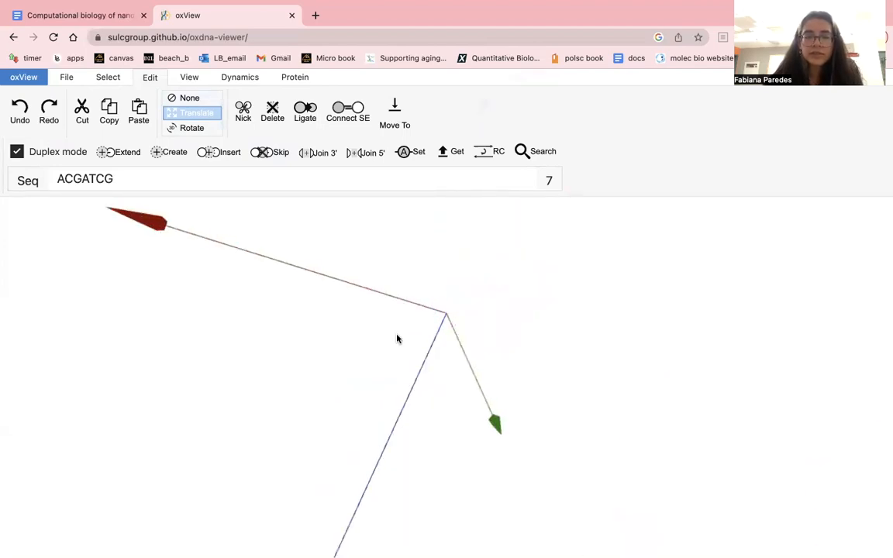
scroll(397, 338, "down", 10)
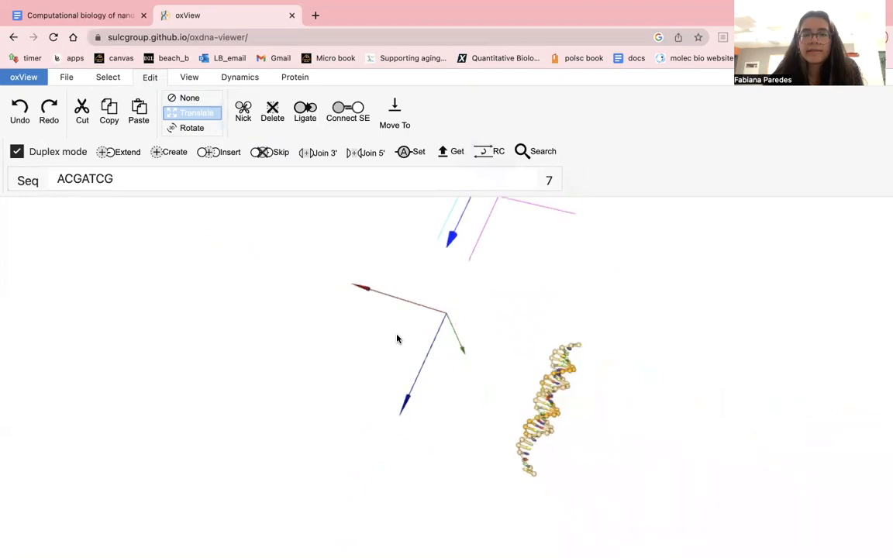
left_click_drag(480, 225, 562, 322)
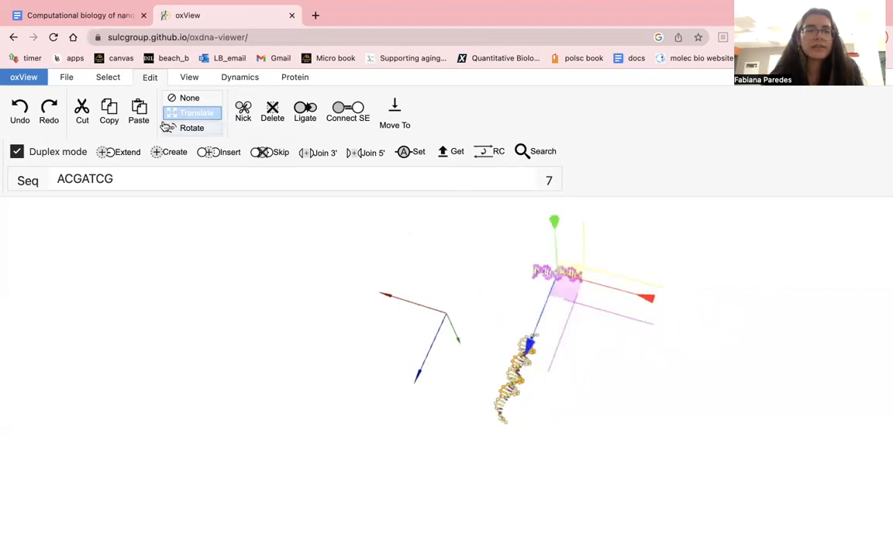
left_click(107, 77)
left_click(41, 98)
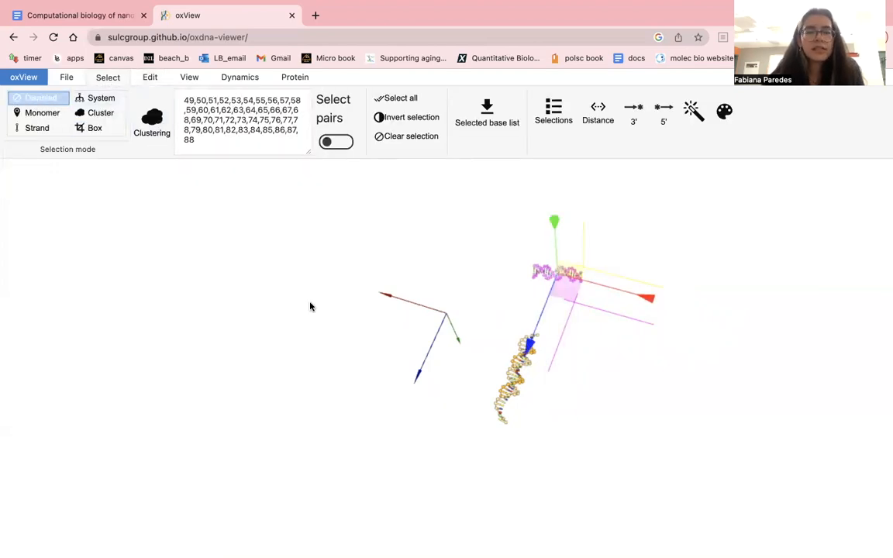
- Rotate the selected duplex about its green axis until it runs roughly parallel to the orange arm
left_click_drag(592, 341, 576, 426)
left_click_drag(681, 329, 558, 312)
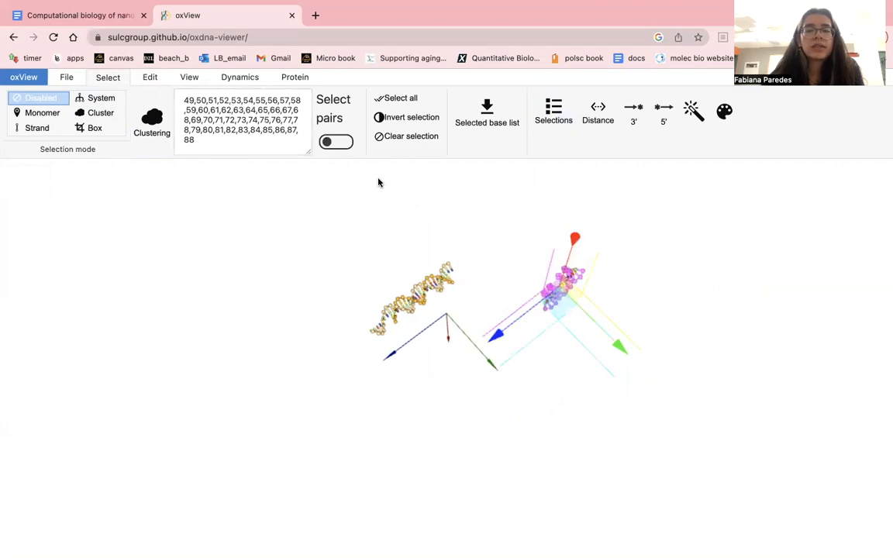
left_click(152, 78)
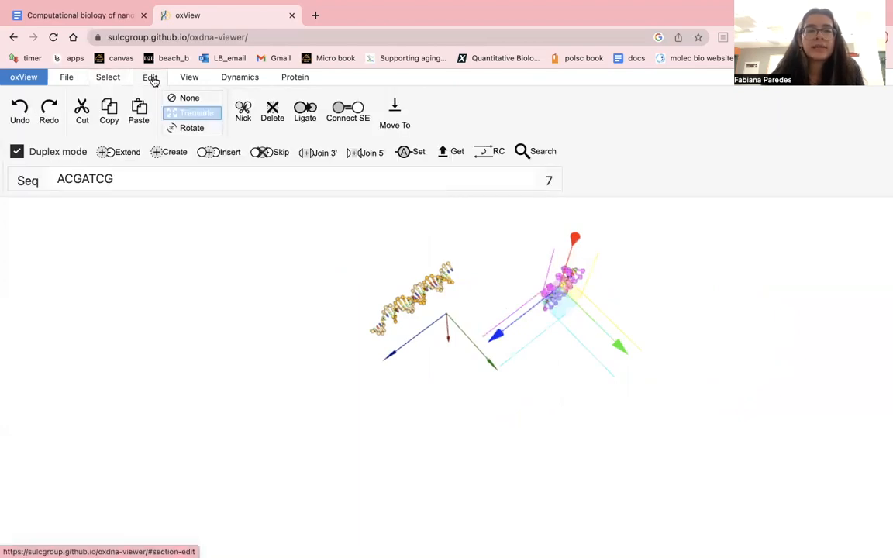
left_click(189, 129)
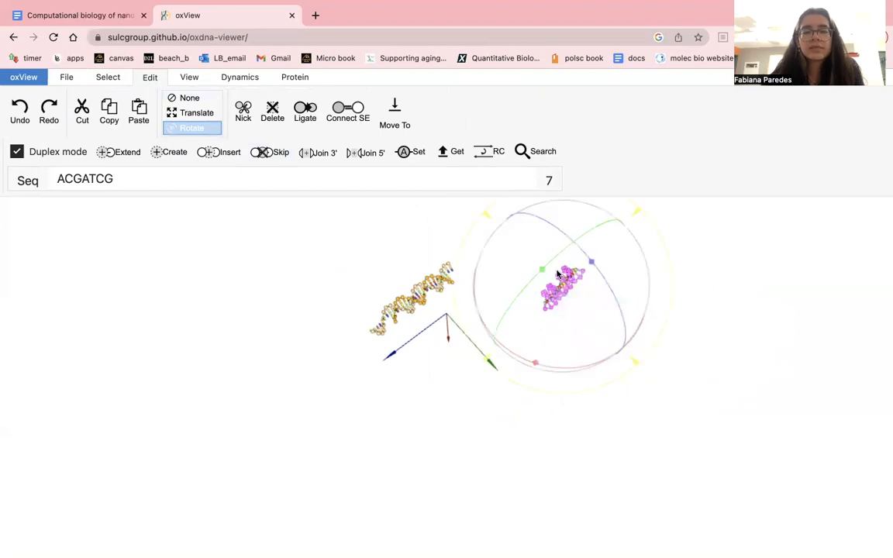
left_click_drag(543, 275, 580, 278)
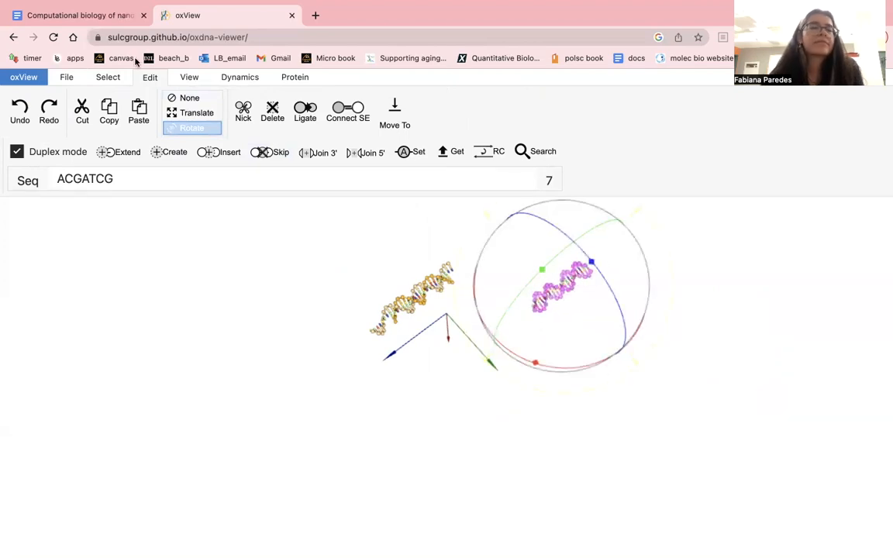
- Turn off the Rotate mode and examine the rotated duplex's orientation and distance relative to the orange arm
left_click(108, 78)
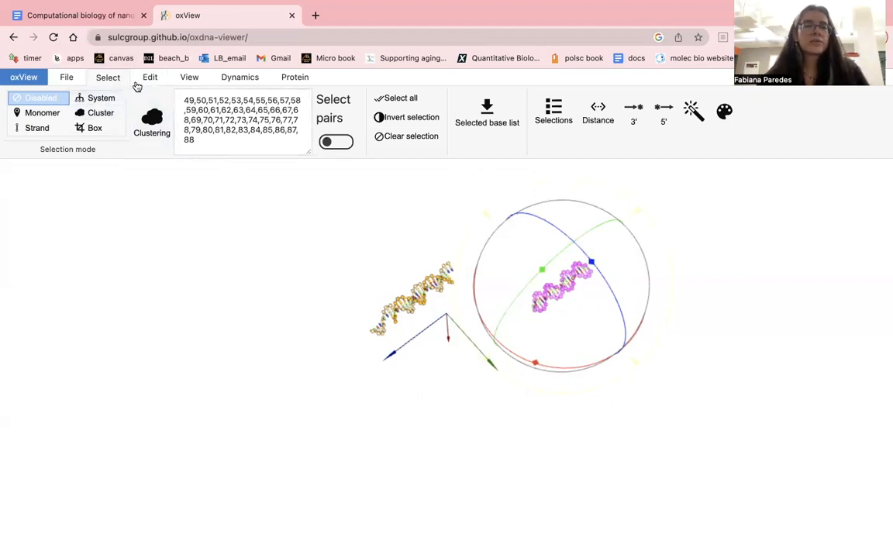
left_click(143, 79)
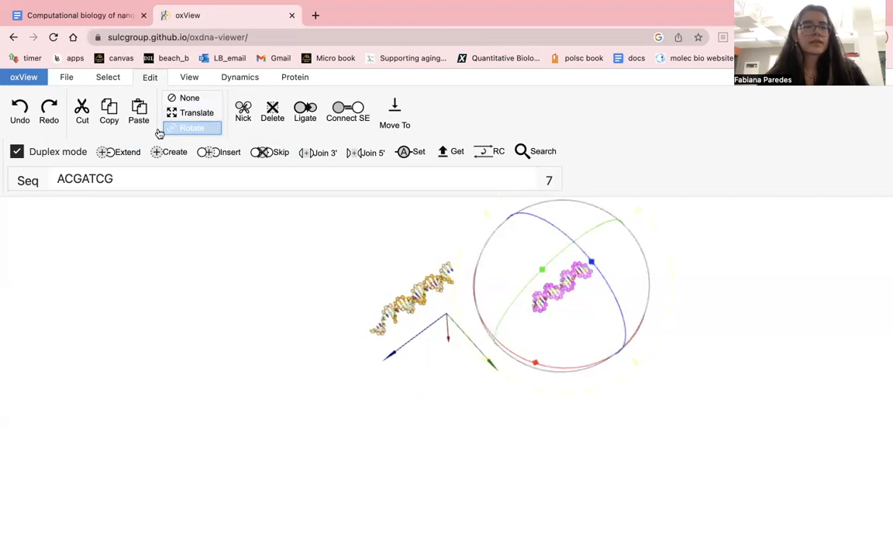
left_click(179, 101)
scroll(627, 320, "down", 2)
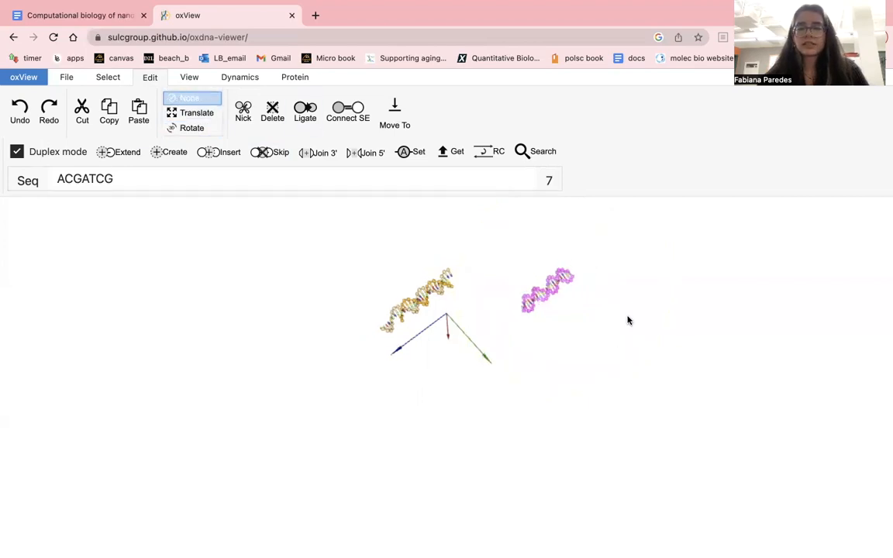
scroll(628, 320, "up", 5)
left_click_drag(628, 320, 267, 372)
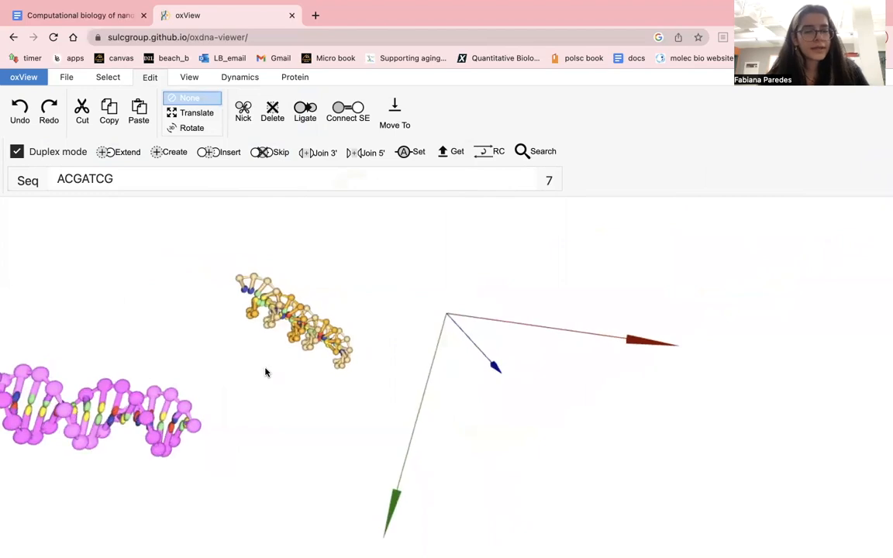
scroll(234, 376, "down", 3)
scroll(234, 376, "down", 1)
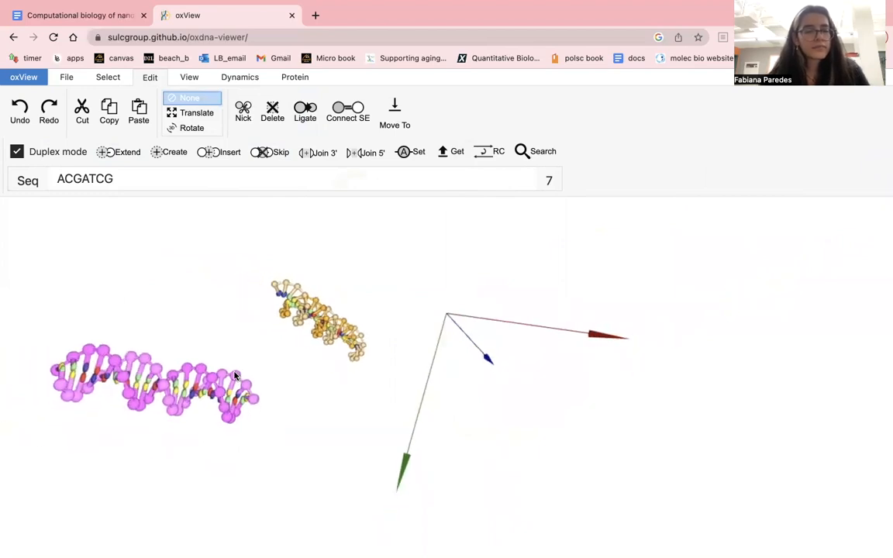
- Switch to the nanostar document in Google Docs and select the ACGATCG end of nstar20_strand2
left_click(95, 16)
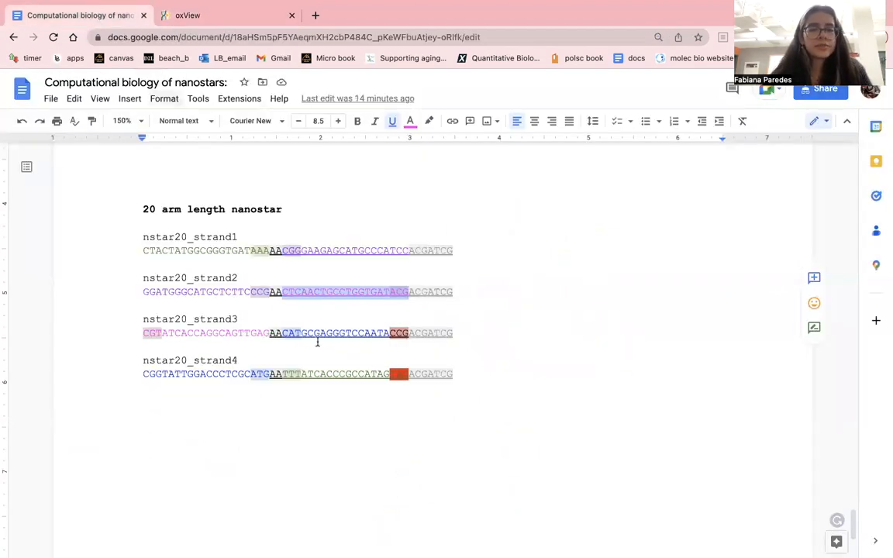
double_click(408, 310)
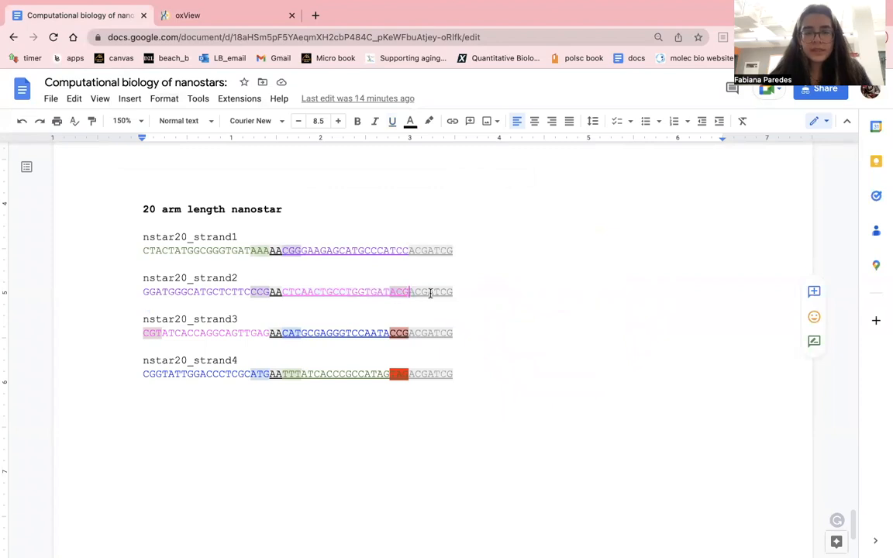
left_click_drag(430, 293, 461, 293)
key("super+c")
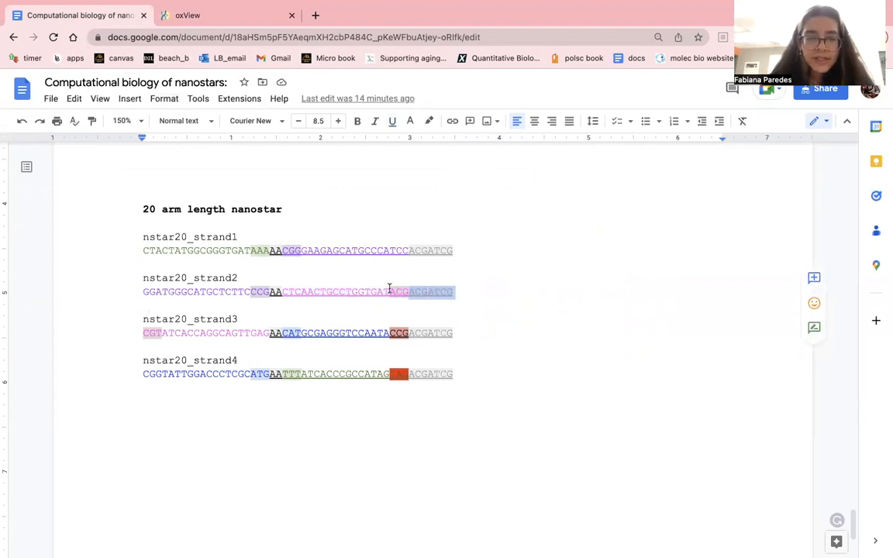
- Return to oxView and examine both ends of the selected duplex, checking them against the nstar20_strand2 sequence in the document
left_click(246, 21)
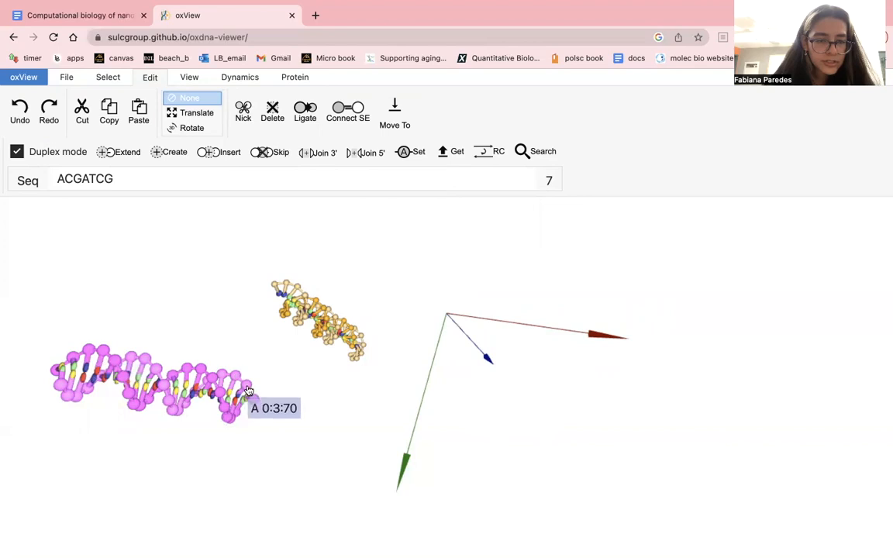
left_click_drag(255, 402, 223, 299)
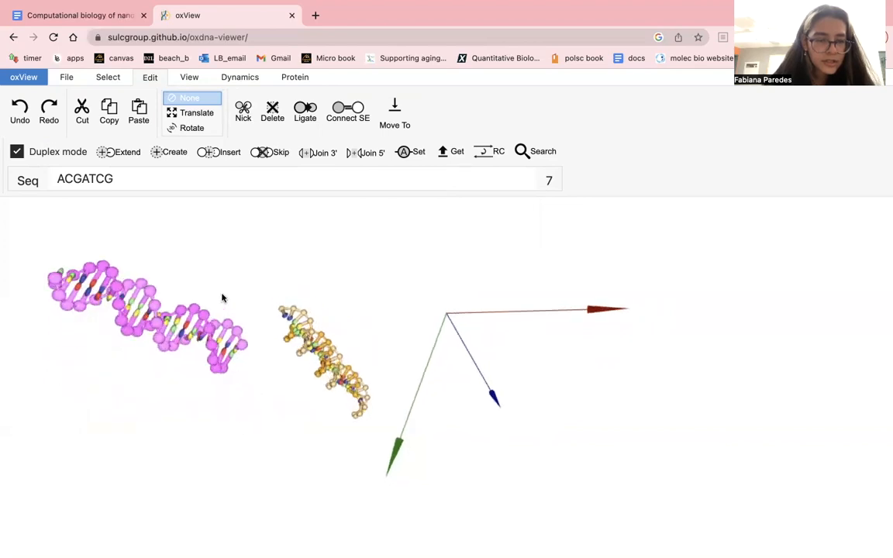
left_click_drag(218, 365, 209, 298)
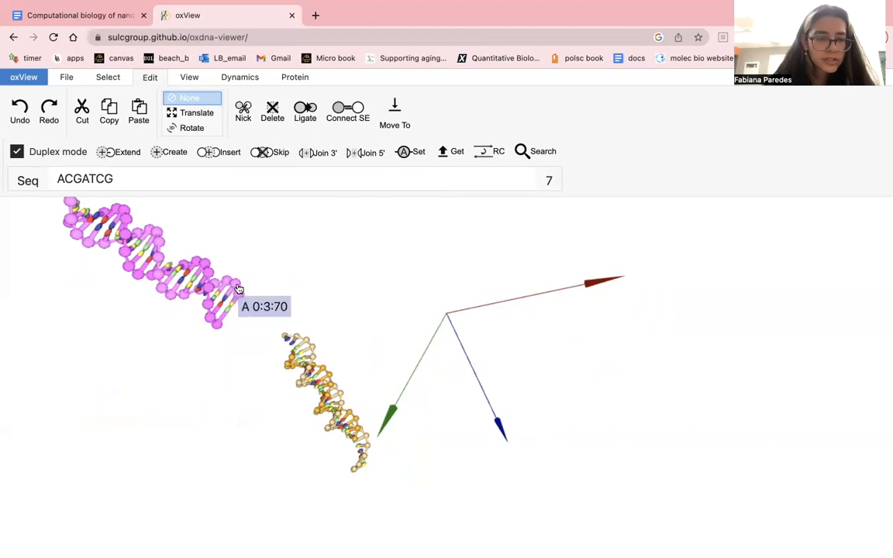
left_click(105, 14)
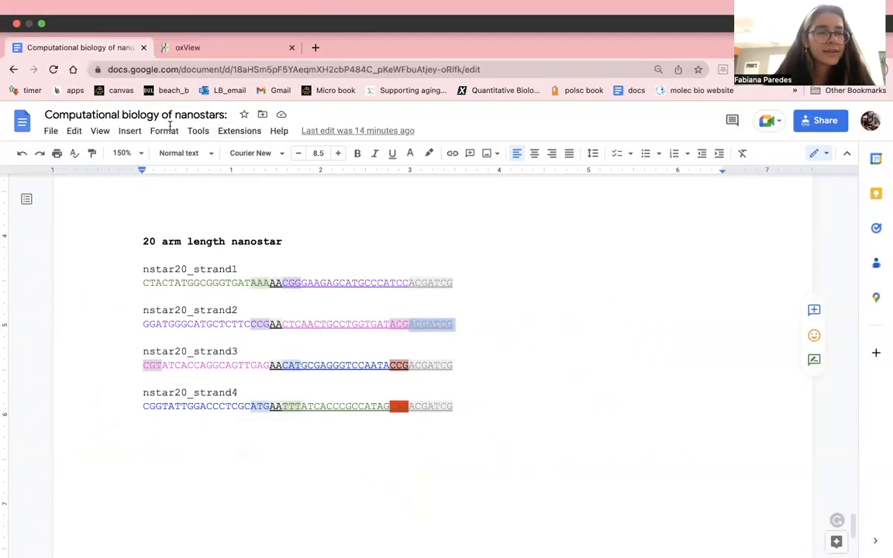
left_click(203, 15)
left_click_drag(112, 304, 395, 341)
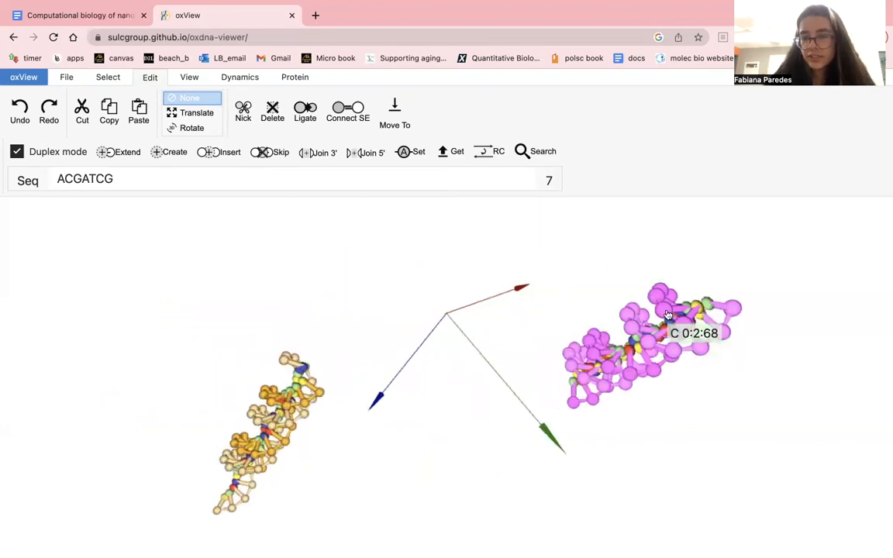
left_click_drag(662, 301, 768, 273)
left_click_drag(828, 462, 746, 364)
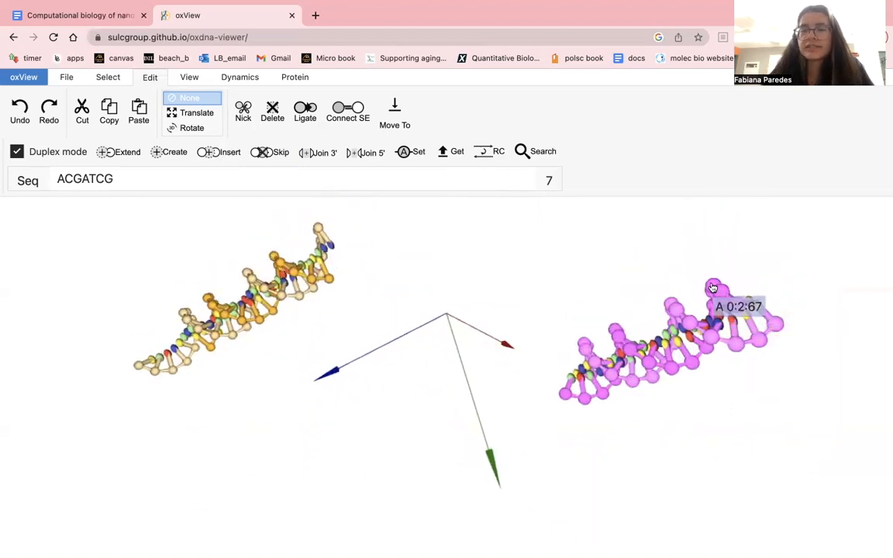
- Prepare a single-stranded extension at the duplex's end G base, using Monomer selection, the sequence ACGATCG and Duplex mode off
left_click(110, 75)
left_click(45, 113)
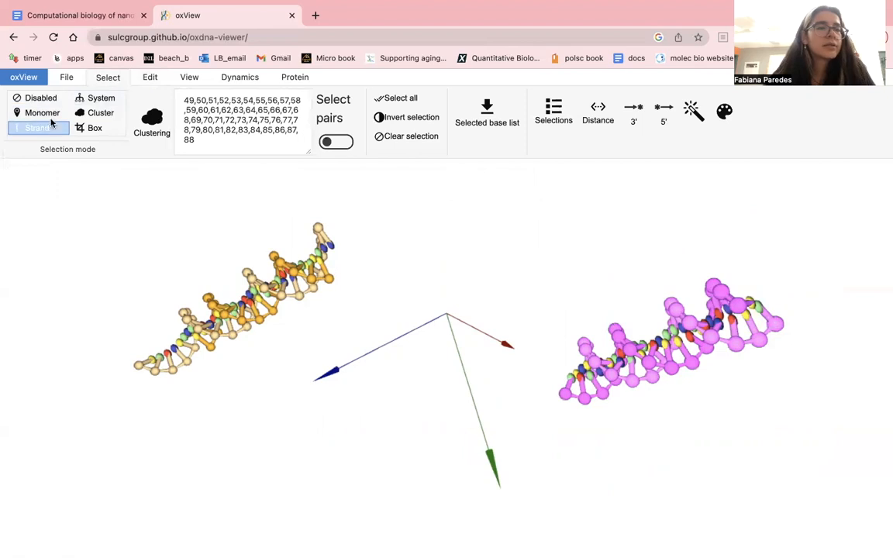
left_click(736, 309)
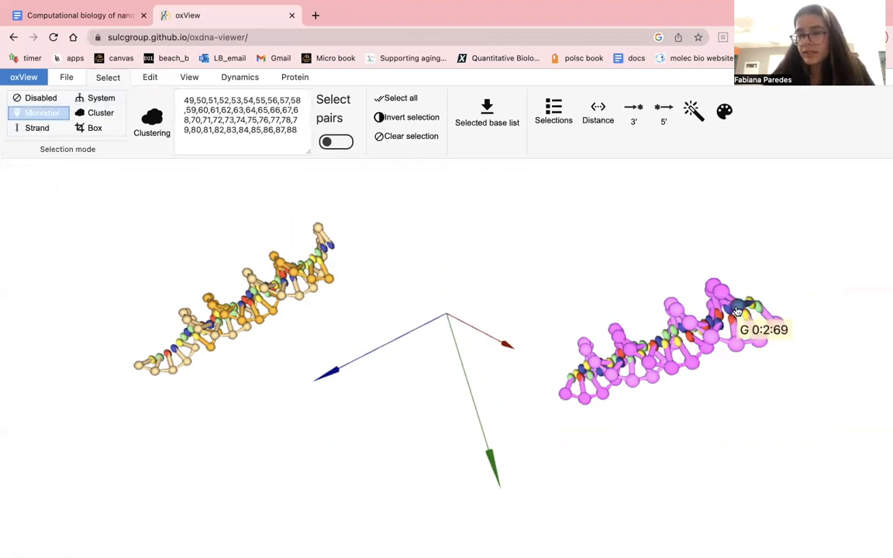
left_click(138, 79)
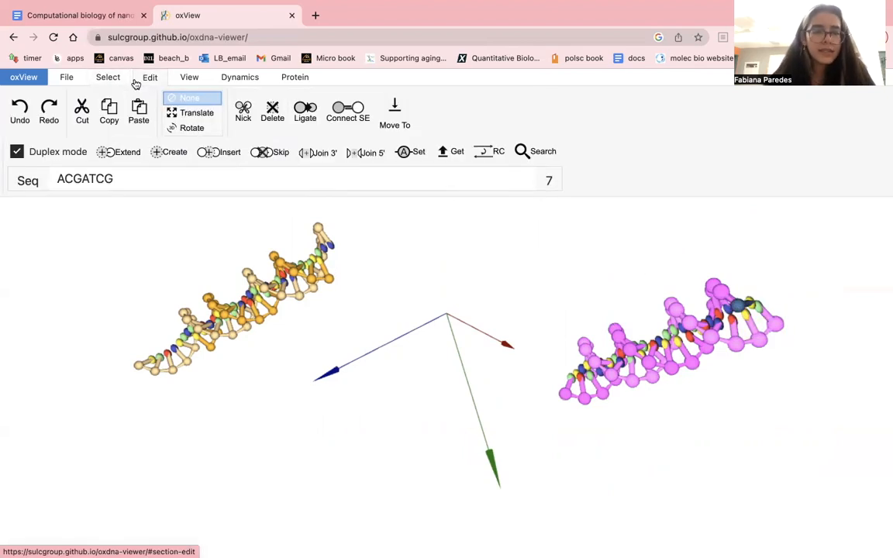
double_click(137, 178)
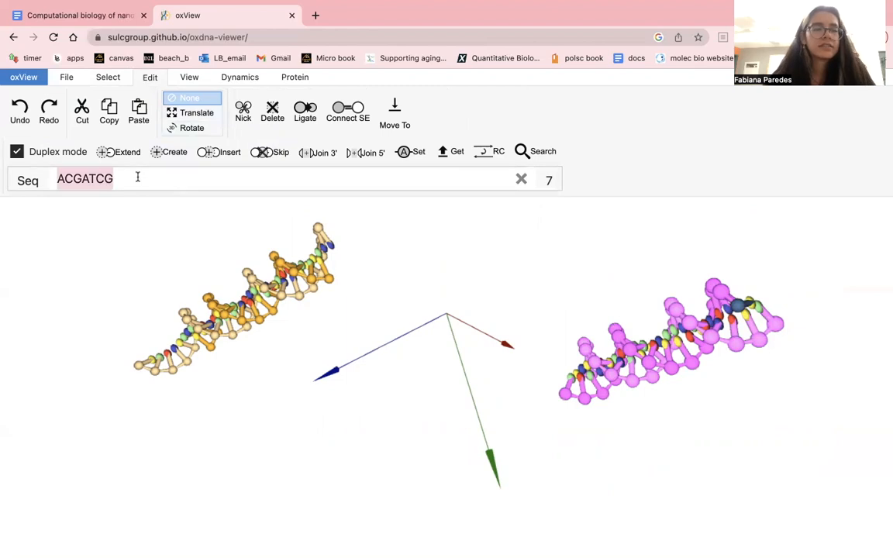
key("super+v")
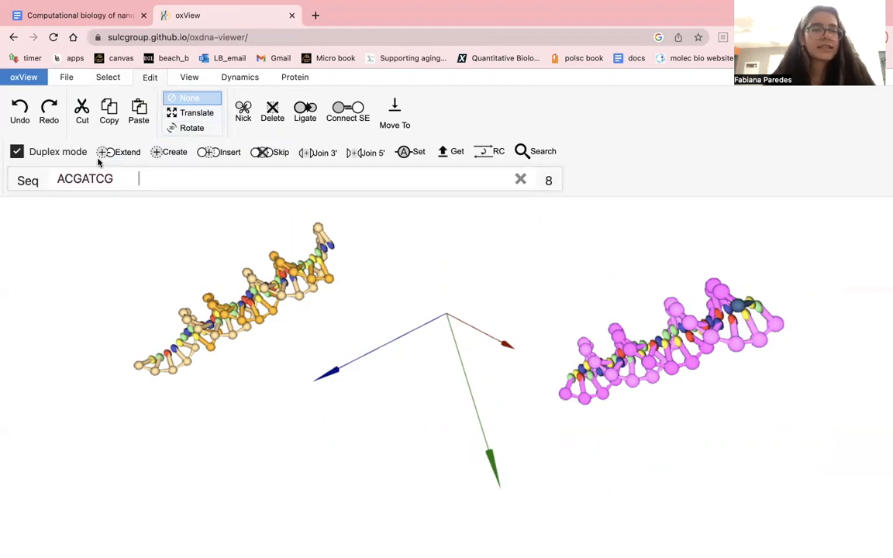
left_click(32, 152)
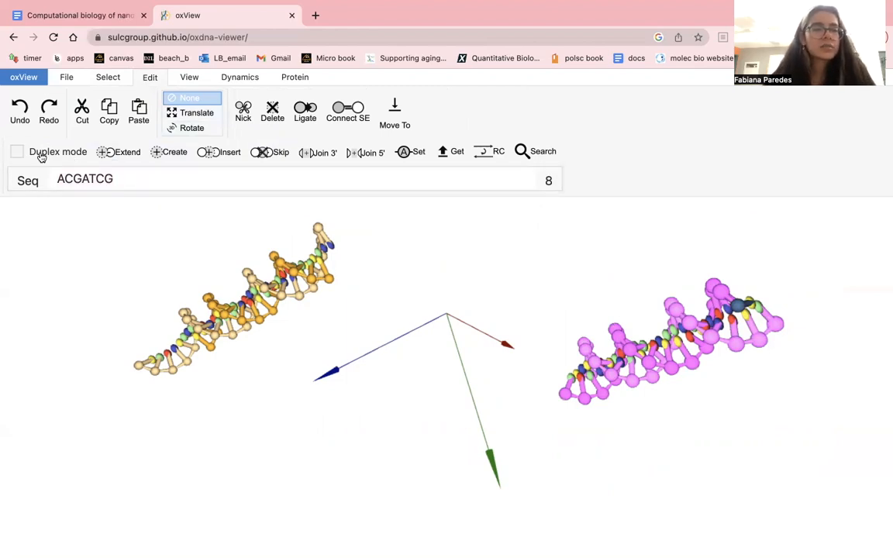
- Try to extend the duplex with ACGATCG while most of its bases are still selected, and undo the extension
left_click(119, 151)
left_click_drag(596, 248, 523, 232)
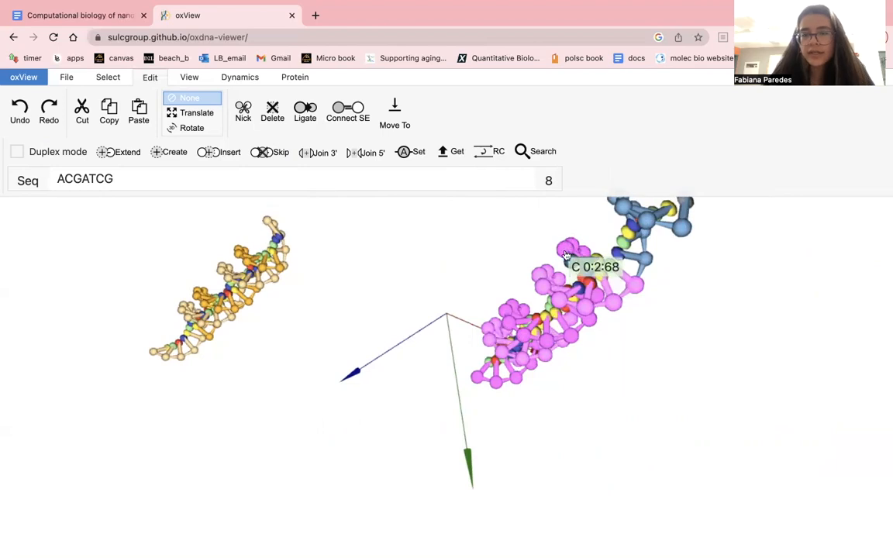
key("super+z")
key("super+c")
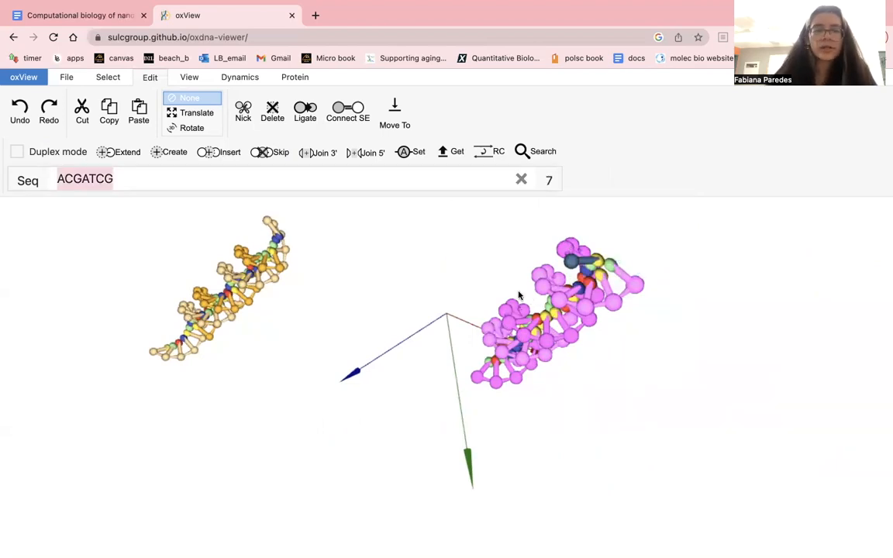
- Clear the selection and old sequence, select only the blue strand's end G base, and extend it with ACGATCG
left_click(521, 179)
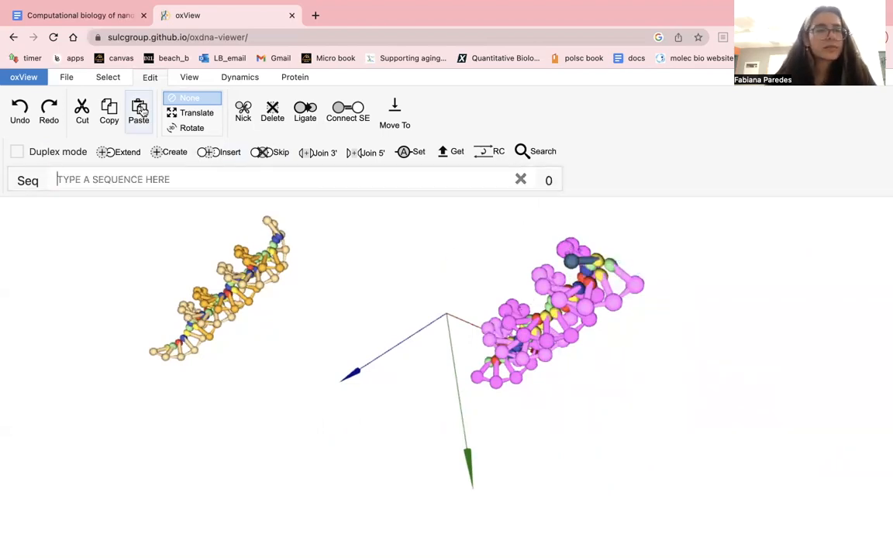
left_click(108, 79)
left_click(49, 99)
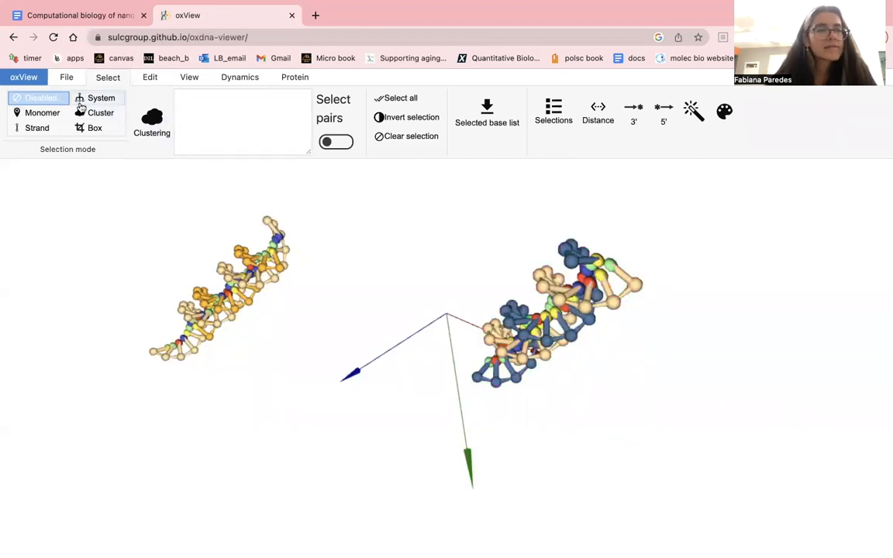
left_click(46, 113)
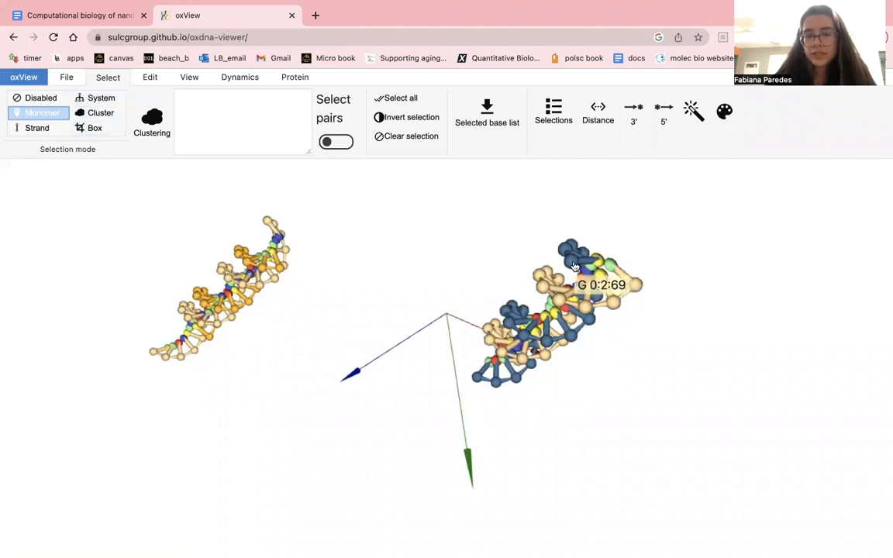
left_click(574, 266)
left_click(150, 76)
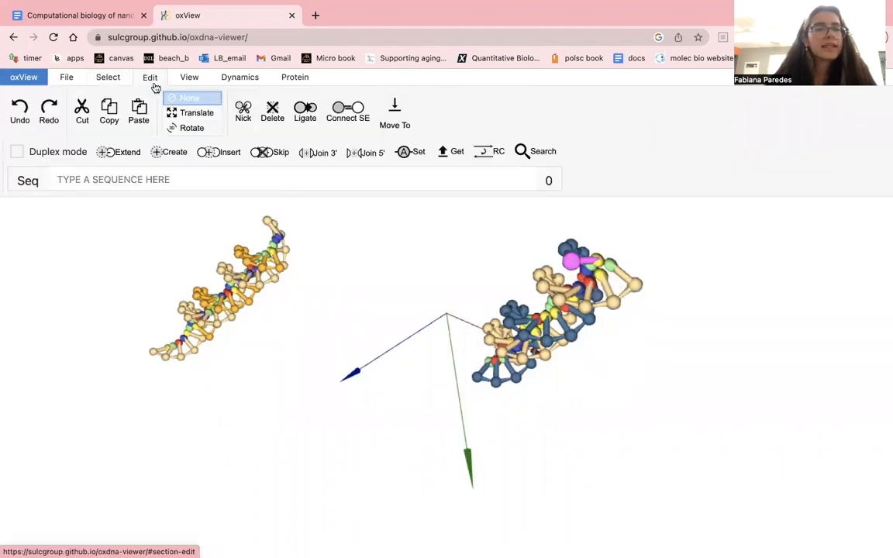
key("super+v")
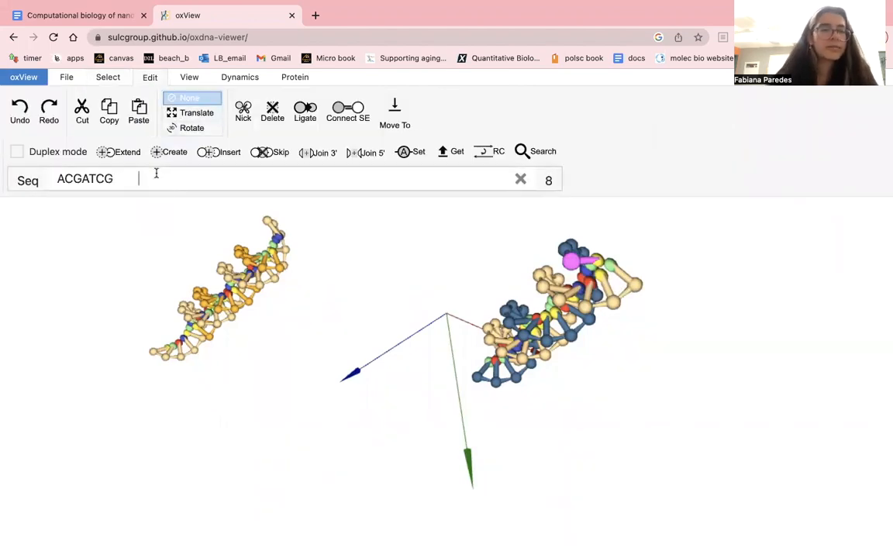
left_click(123, 154)
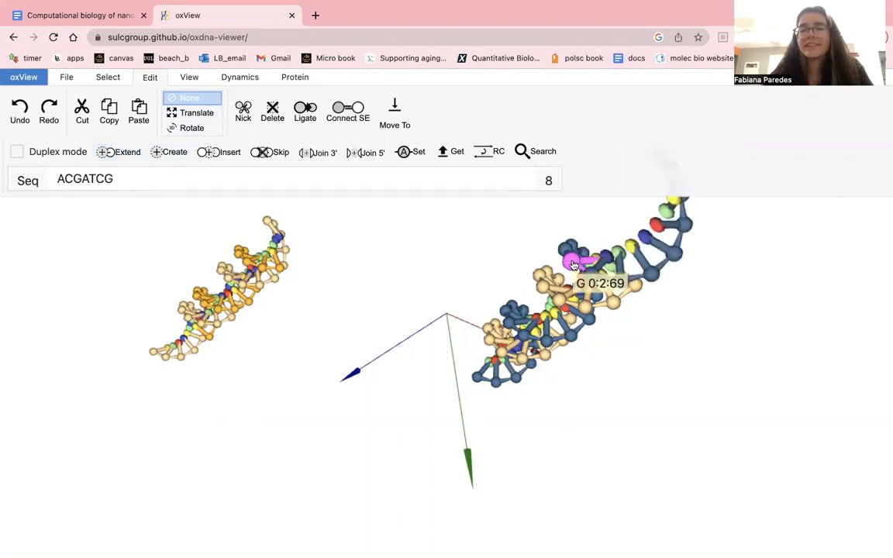
- Check the spacer of nstar20_strand2 in the document and extend the blue strand's opposite end base with AA in oxView
left_click_drag(431, 256, 595, 299)
scroll(596, 309, "up", 10)
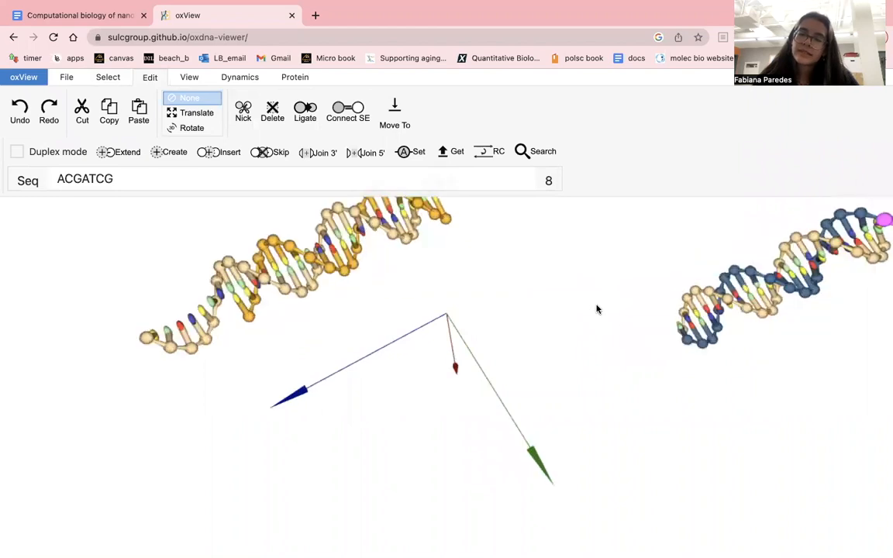
left_click_drag(483, 309, 486, 309)
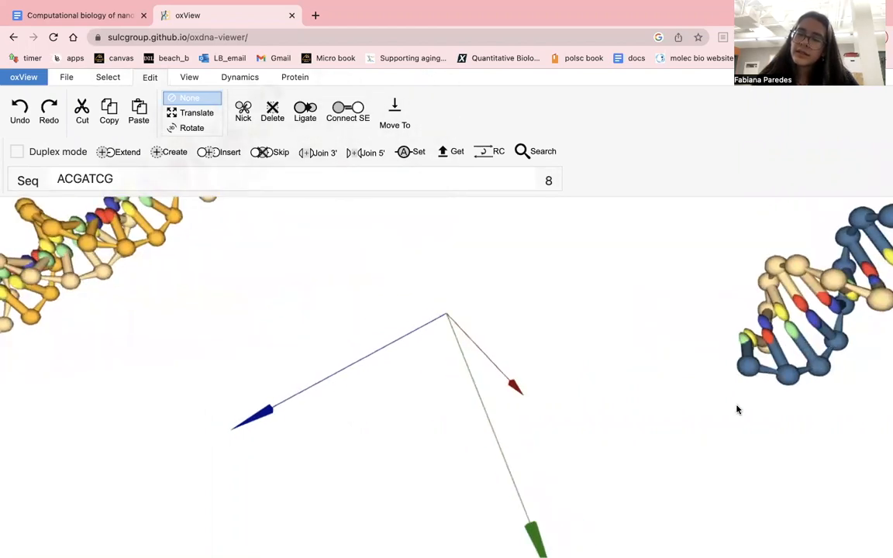
left_click(89, 14)
left_click(386, 307)
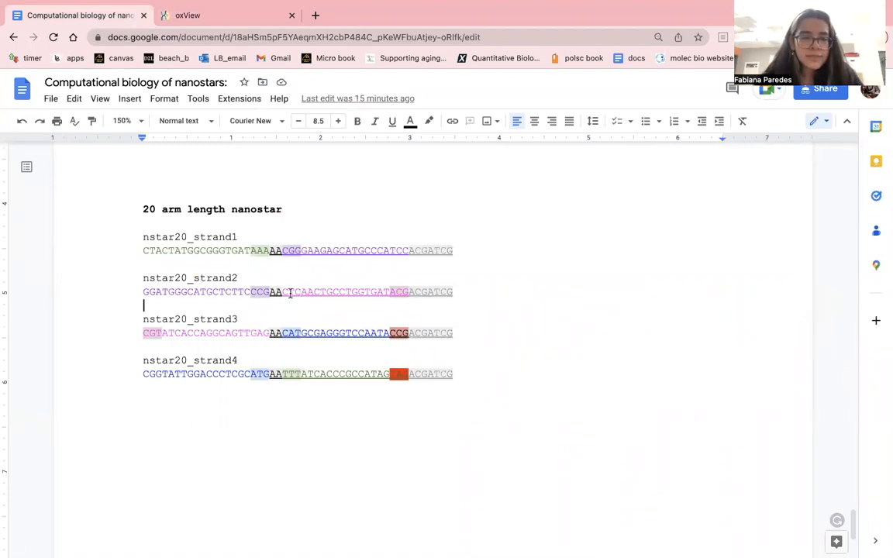
left_click(217, 17)
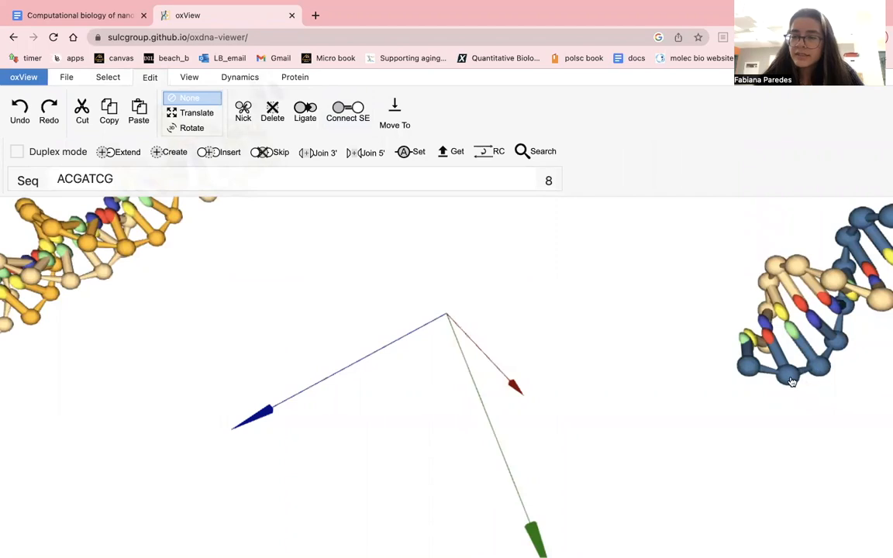
left_click(745, 374)
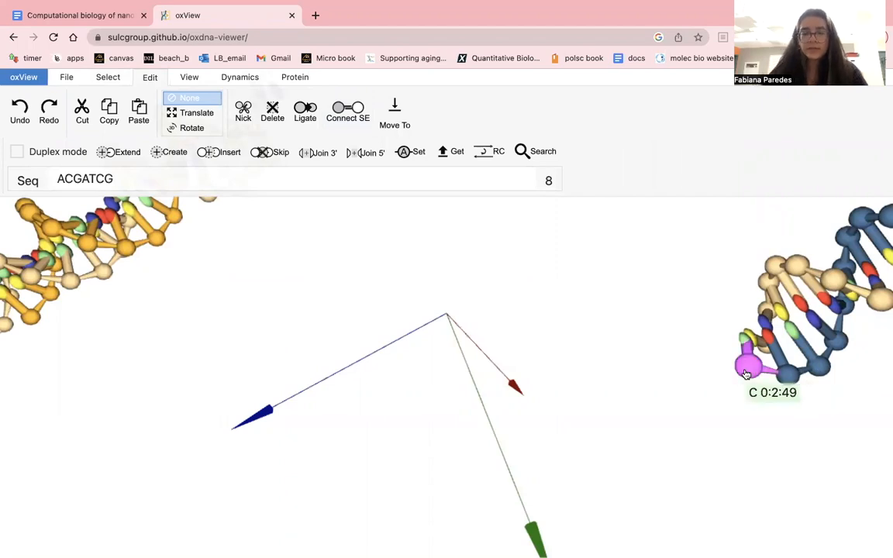
double_click(132, 186)
type("AA")
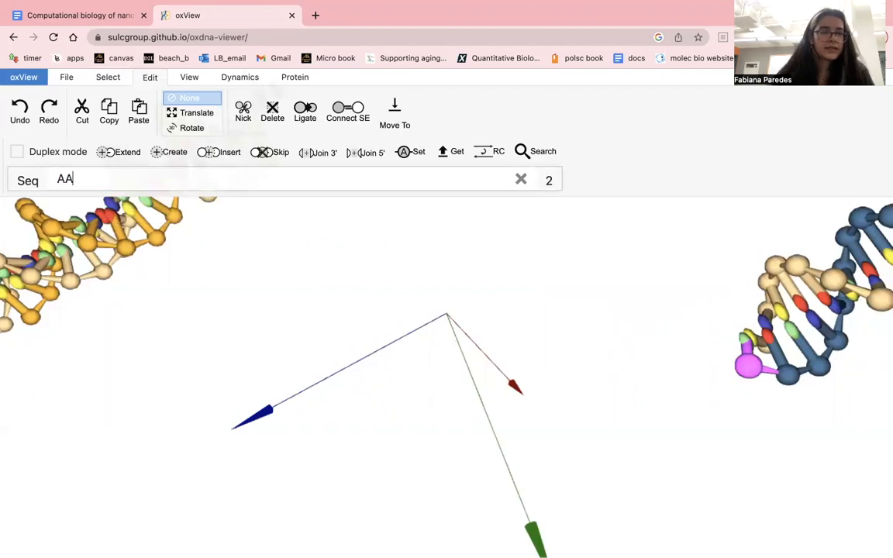
left_click(127, 153)
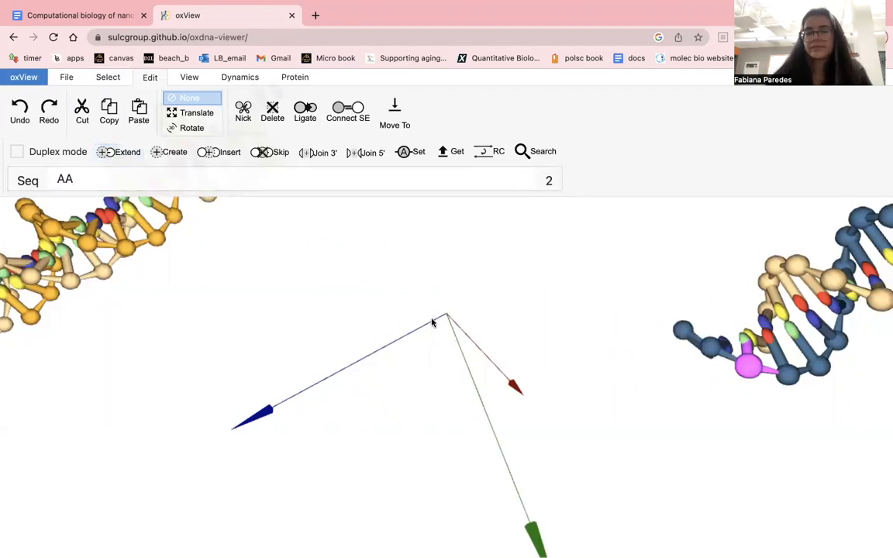
- Examine the orange arm and the extended blue arm together, comparing their positions and orientations
scroll(261, 291, "down", 5)
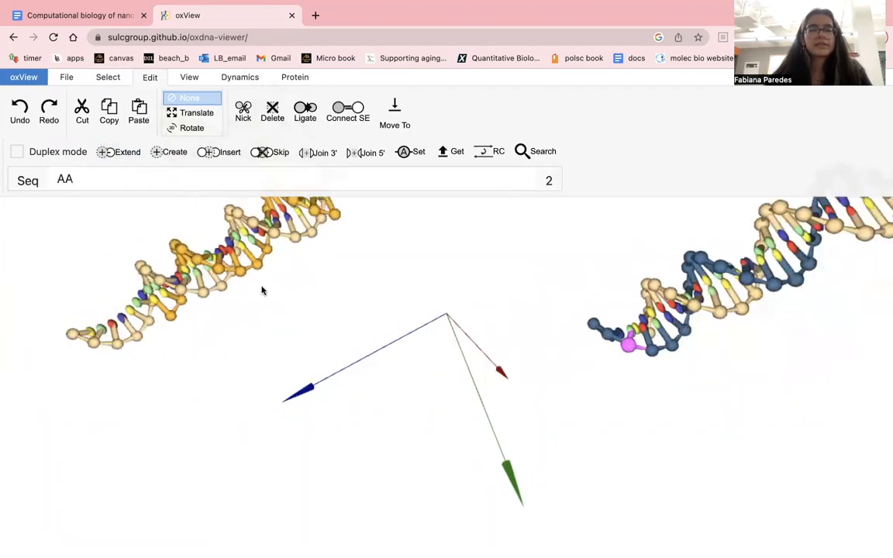
scroll(262, 291, "down", 3)
scroll(354, 307, "down", 4)
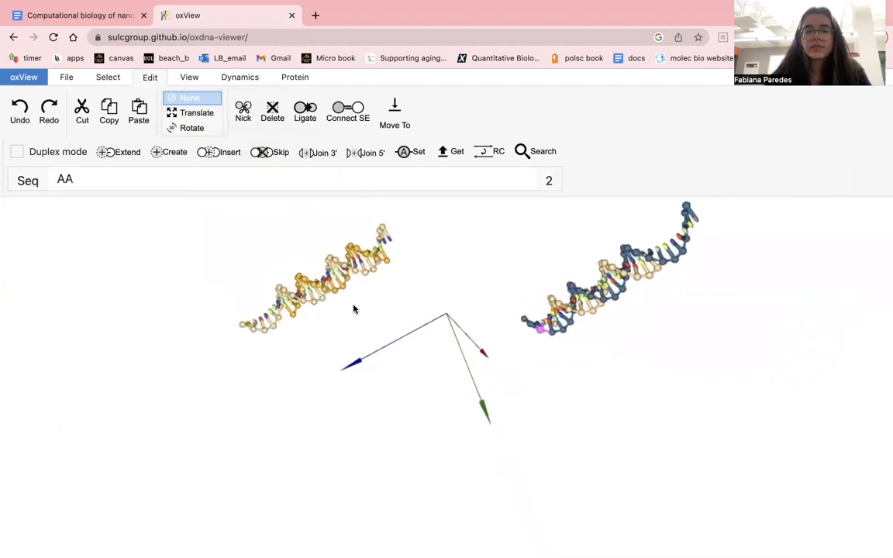
scroll(403, 319, "down", 2)
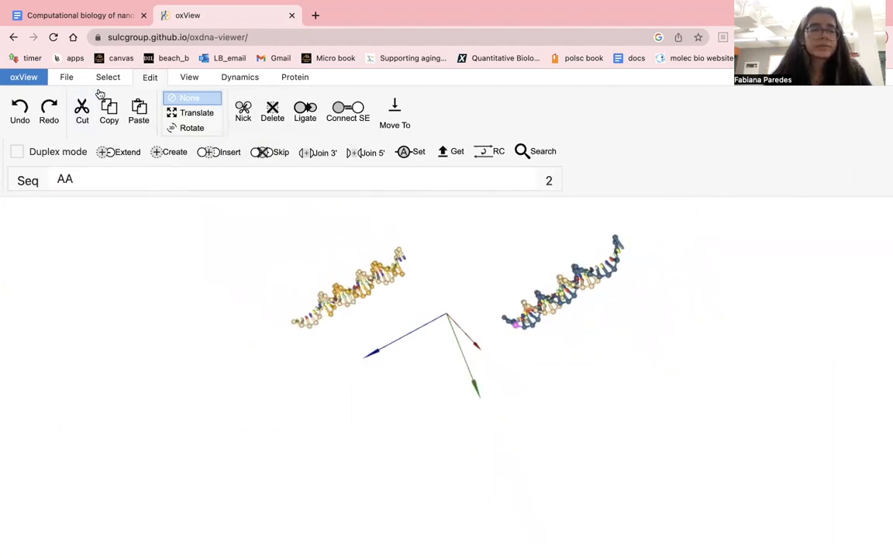
left_click_drag(369, 364, 469, 92)
left_click_drag(458, 409, 426, 287)
left_click_drag(436, 351, 436, 337)
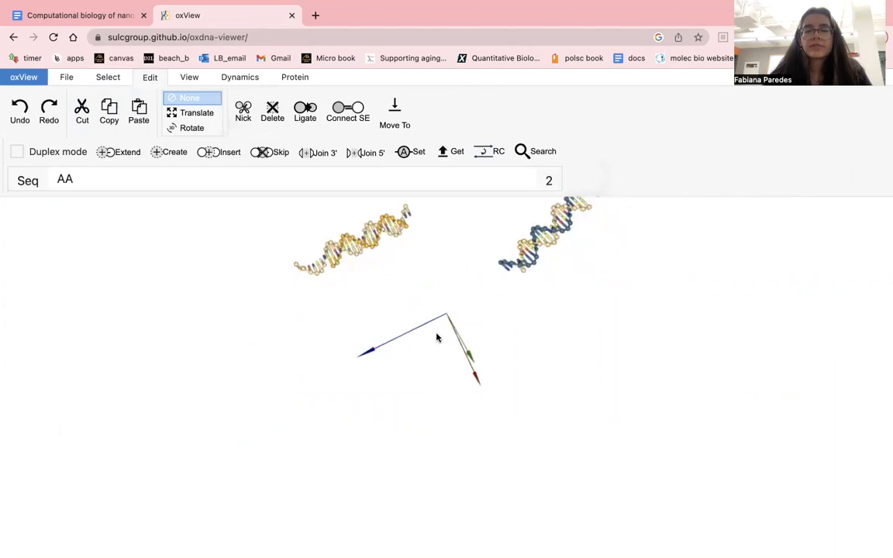
left_click(367, 245)
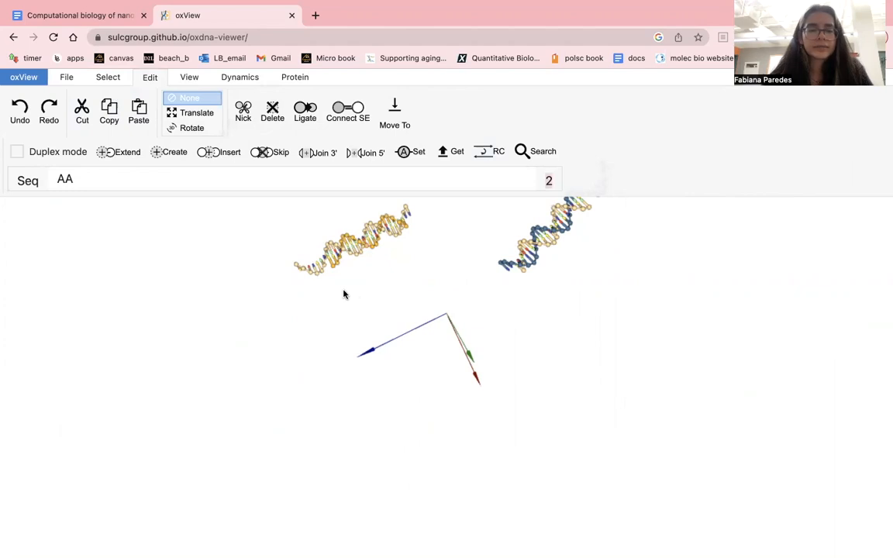
- Switch to the nanostar document in Google Docs and select the CATGCGAGGGTCCAATACCG segment of nstar20_strand3
left_click(114, 16)
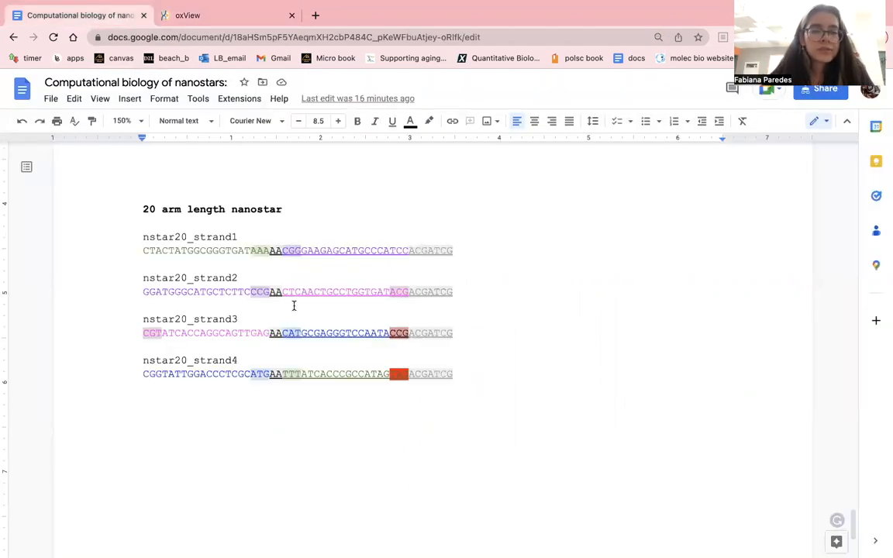
left_click_drag(282, 332, 406, 337)
key("super+c")
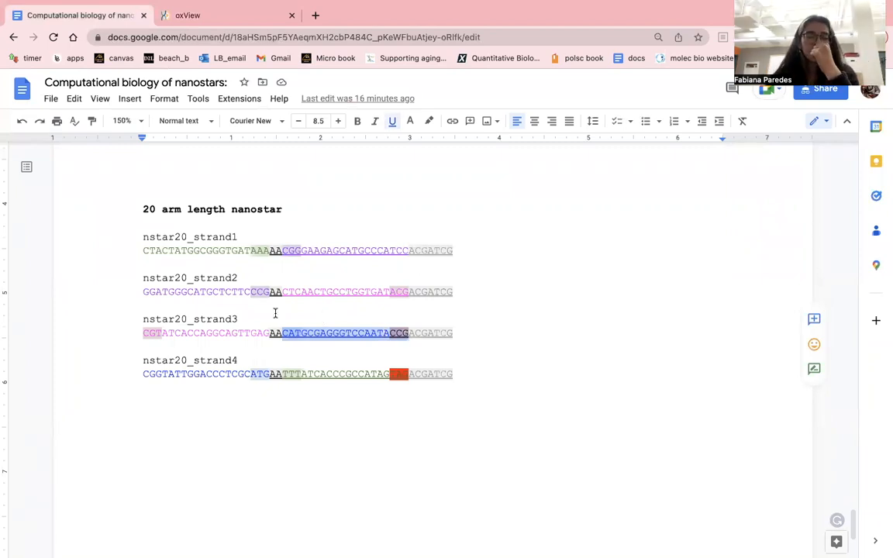
scroll(275, 313, "up", 5)
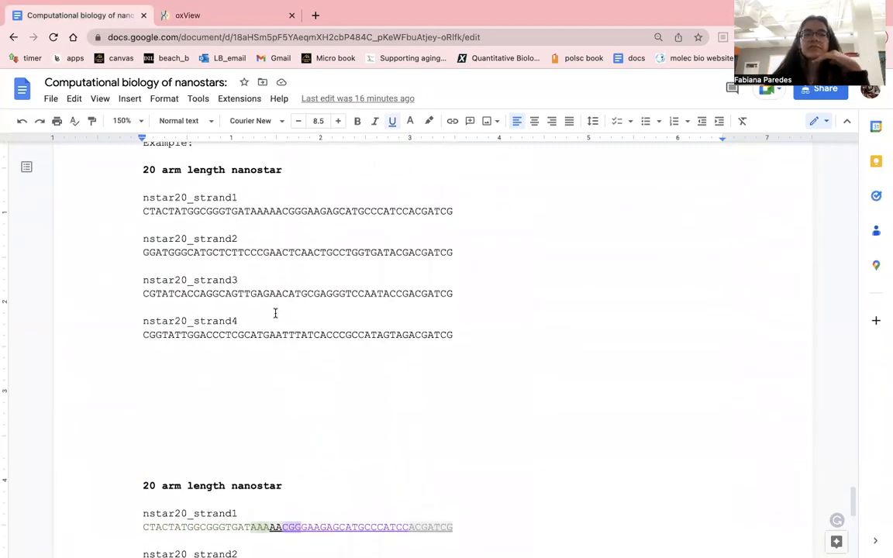
- Switch to oxView and create a DNA duplex from the CATGCGAGGGTCCAATACCG segment of nstar20_strand3
scroll(291, 317, "down", 2)
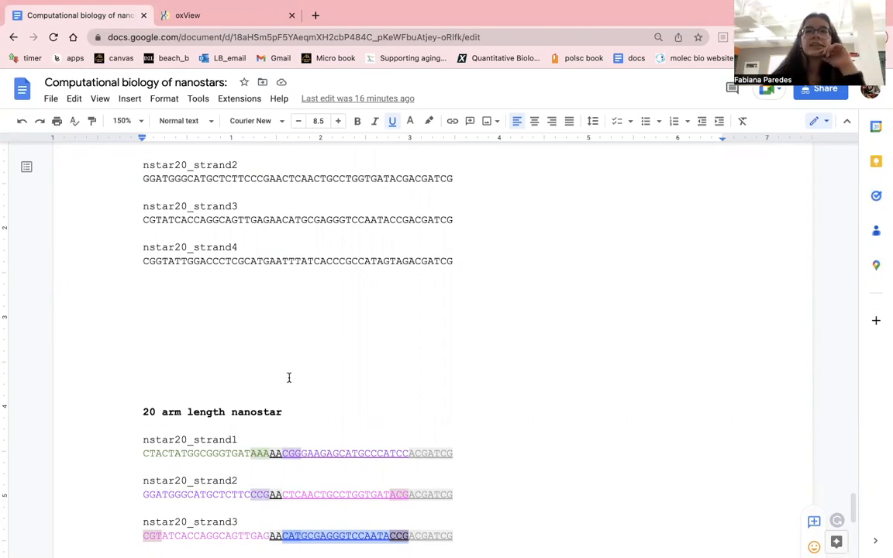
scroll(307, 382, "down", 1)
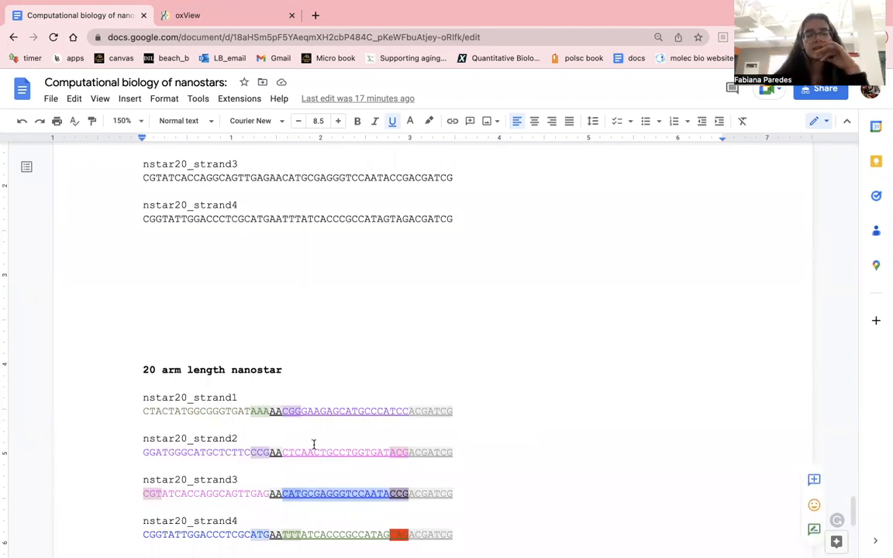
scroll(321, 445, "down", 2)
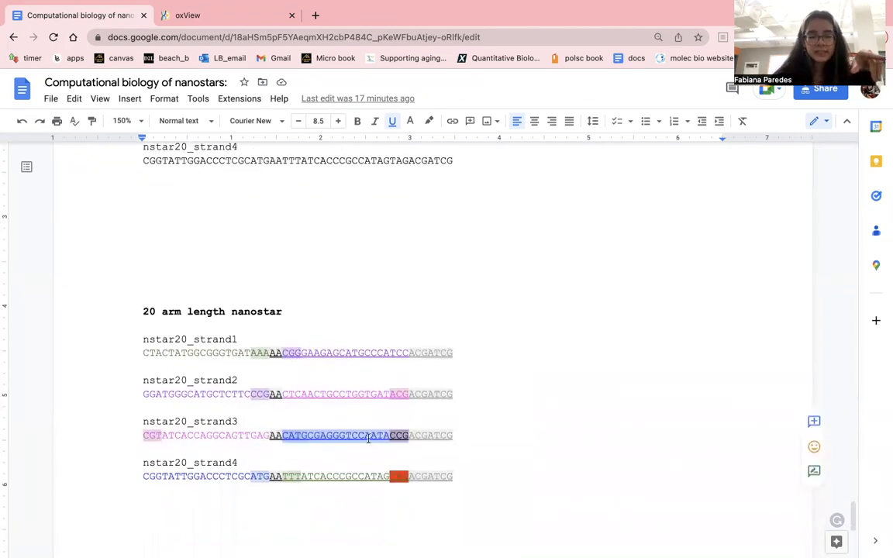
left_click(227, 15)
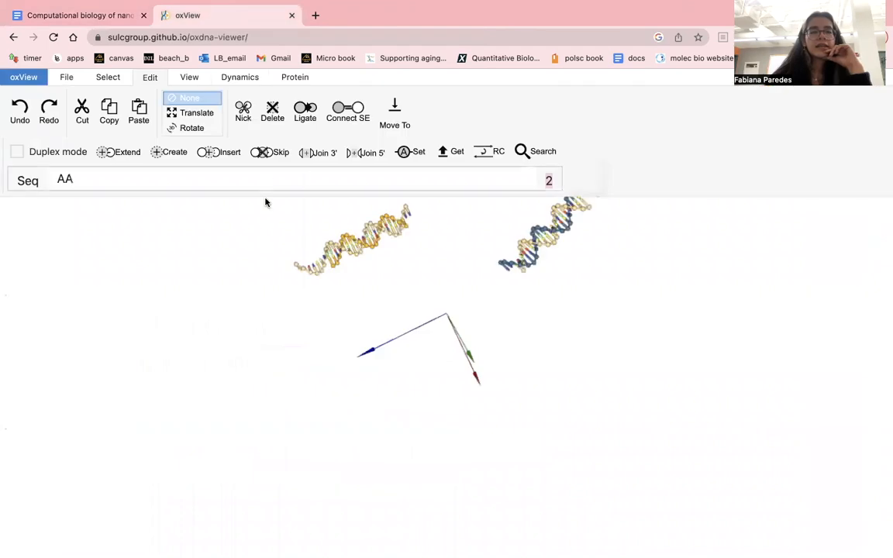
key("super+v")
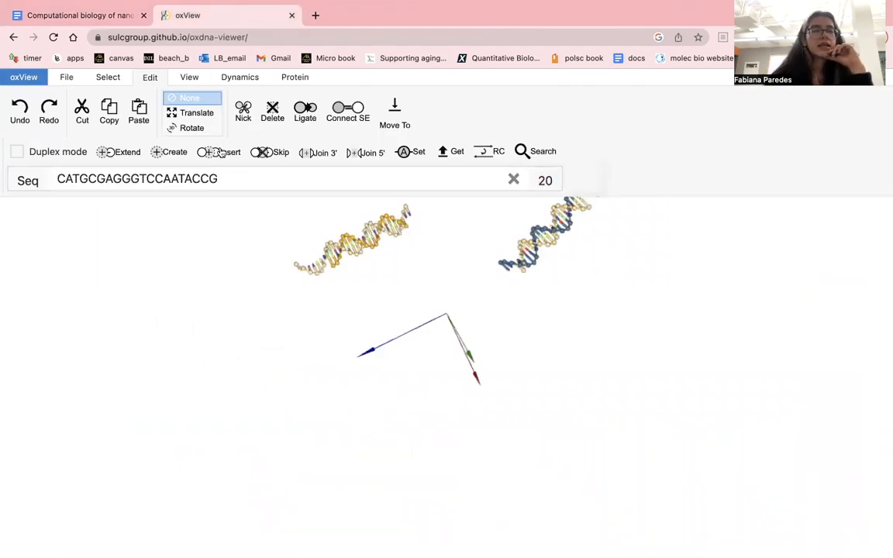
left_click(40, 158)
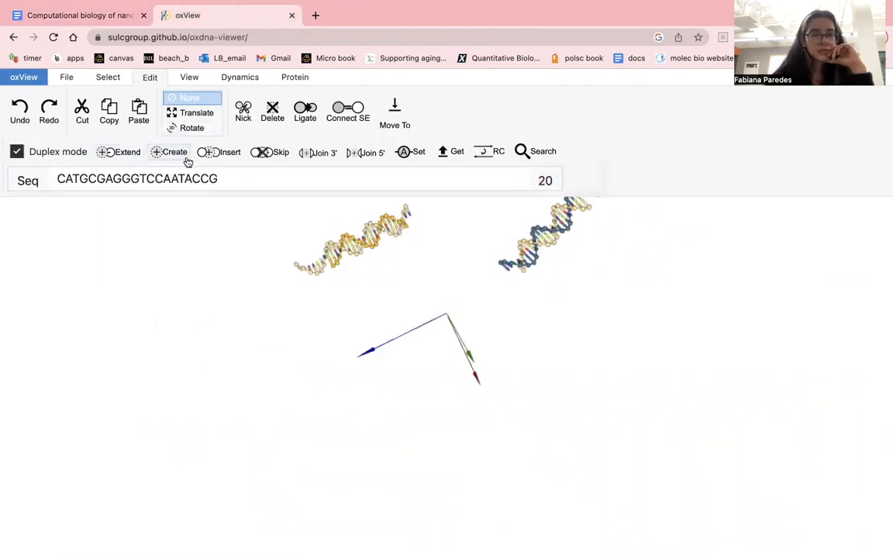
left_click(183, 160)
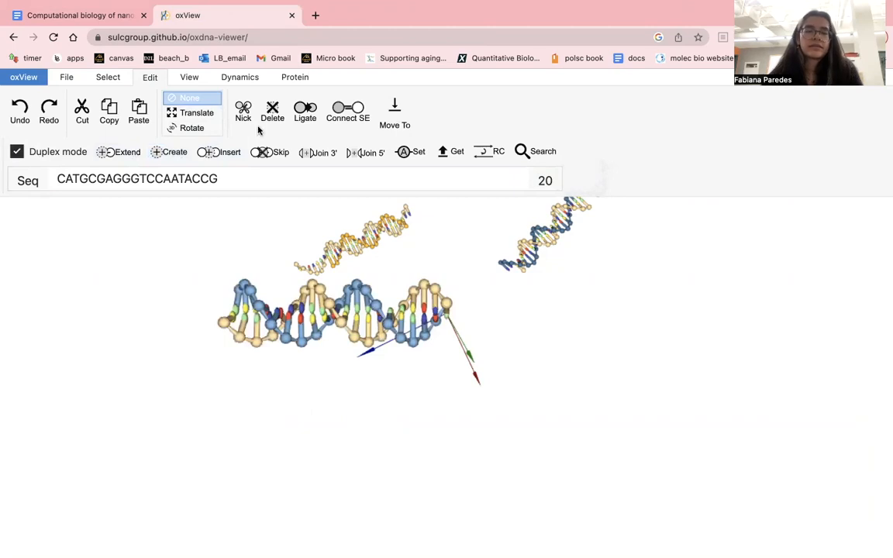
left_click(104, 74)
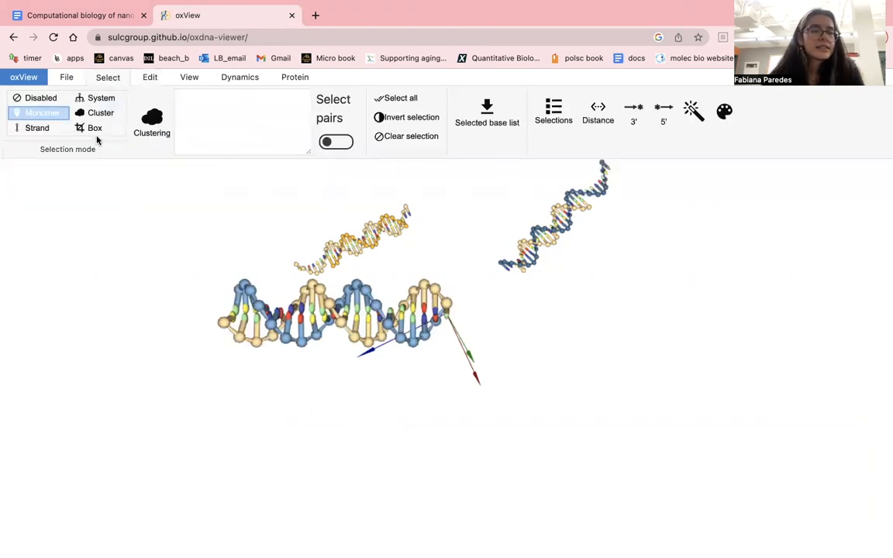
left_click(96, 129)
scroll(246, 265, "up", 3)
scroll(247, 265, "down", 3)
left_click_drag(174, 255, 494, 398)
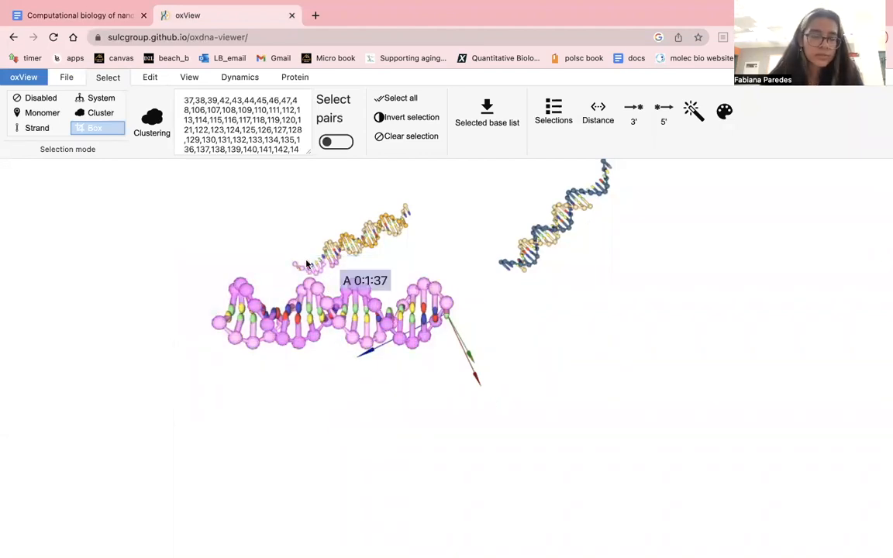
left_click(43, 98)
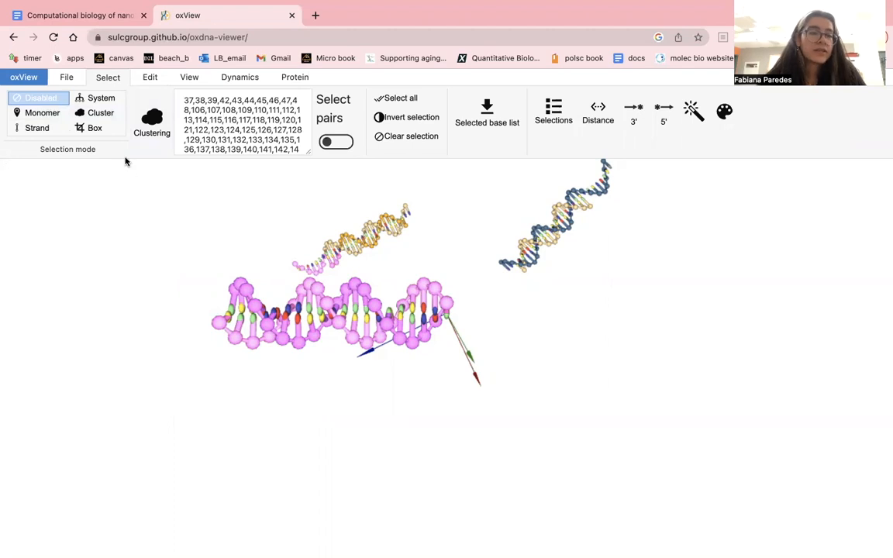
- Clear the selection and box-select only the new duplex, leaving out the orange arm and the blue arm
left_click(115, 272)
scroll(199, 254, "up", 3)
scroll(199, 255, "down", 3)
left_click_drag(176, 253, 382, 270)
left_click_drag(630, 315, 585, 314)
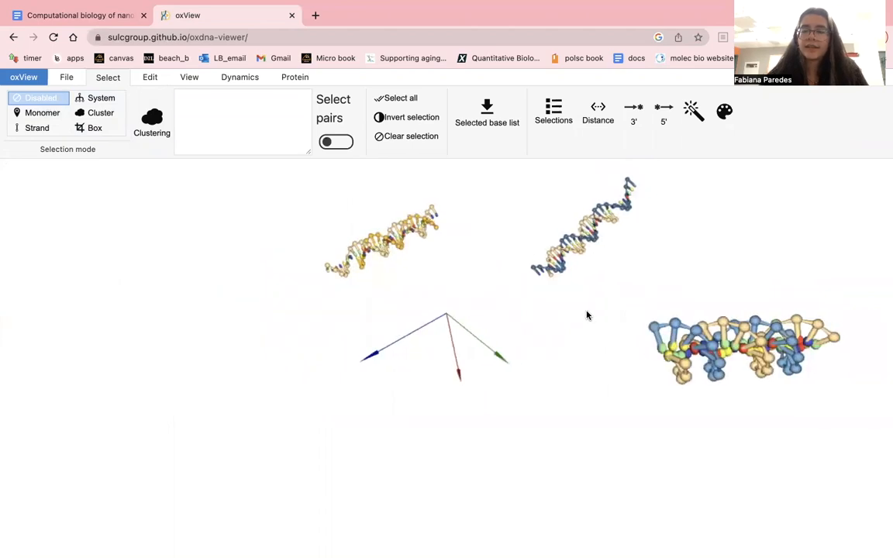
left_click(90, 132)
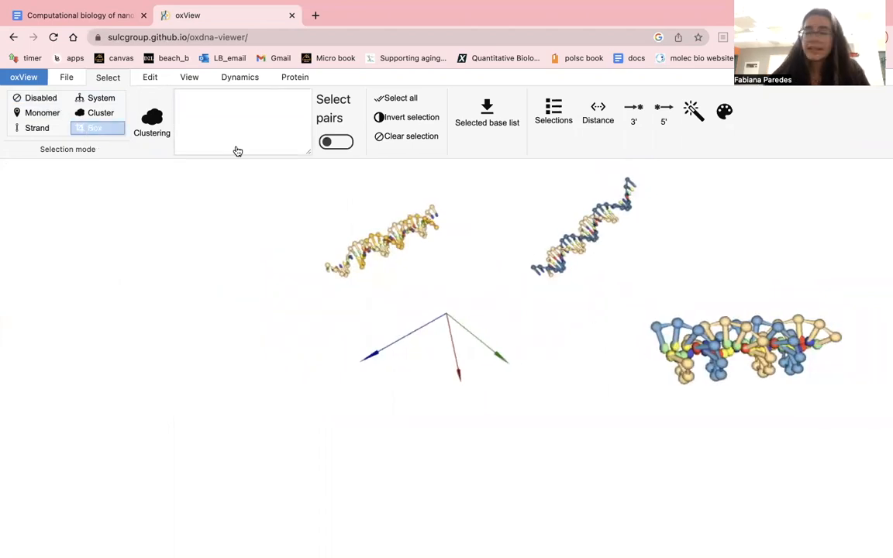
left_click_drag(621, 286, 853, 322)
left_click_drag(821, 360, 597, 302)
left_click(596, 302)
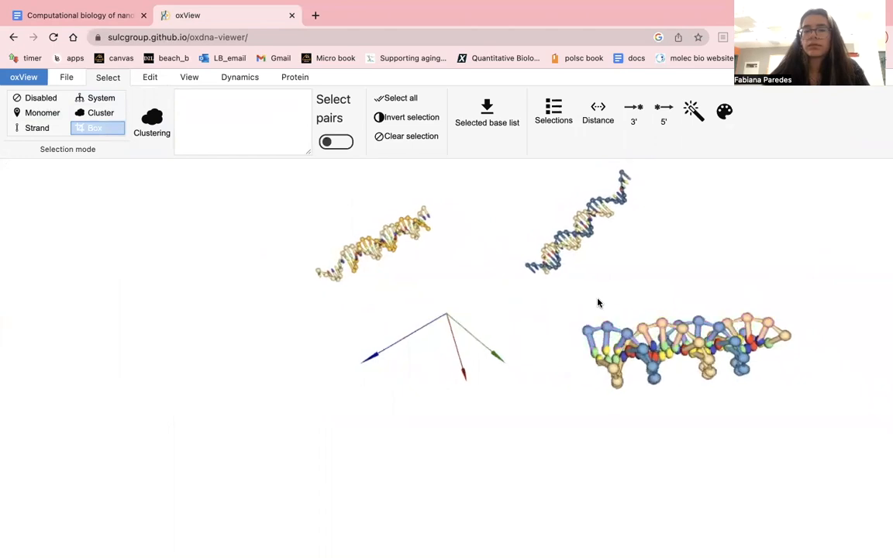
left_click_drag(561, 305, 841, 396)
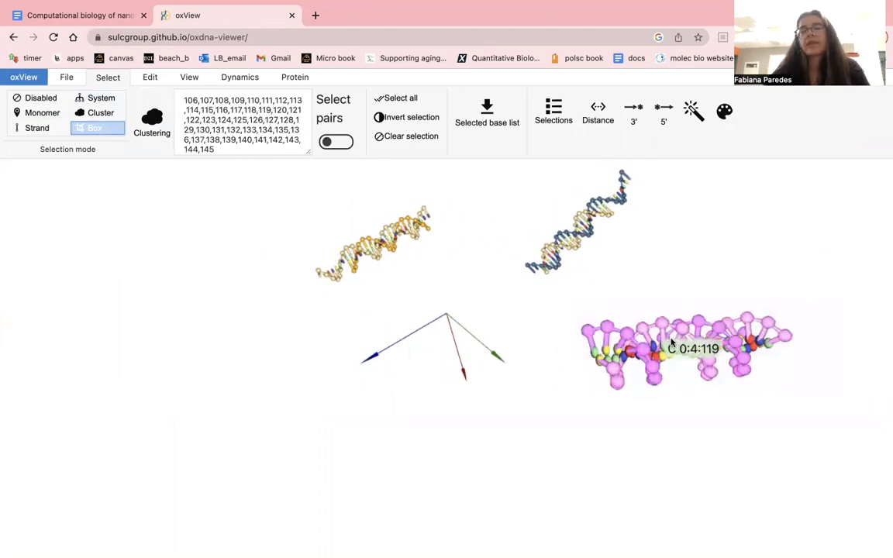
- Translate the selected duplex to the orange arm's side of the origin, beyond the blue axis, and clear its selection
left_click(150, 78)
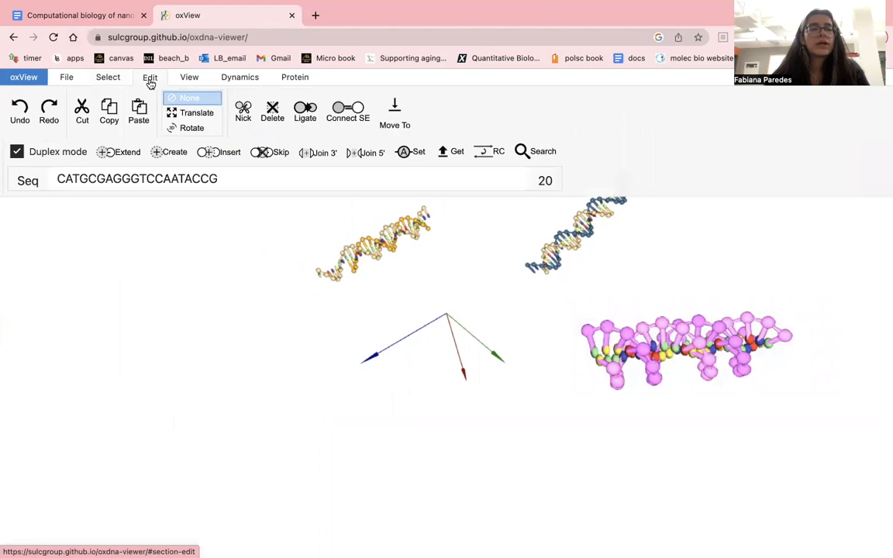
left_click(194, 113)
left_click_drag(698, 348, 387, 419)
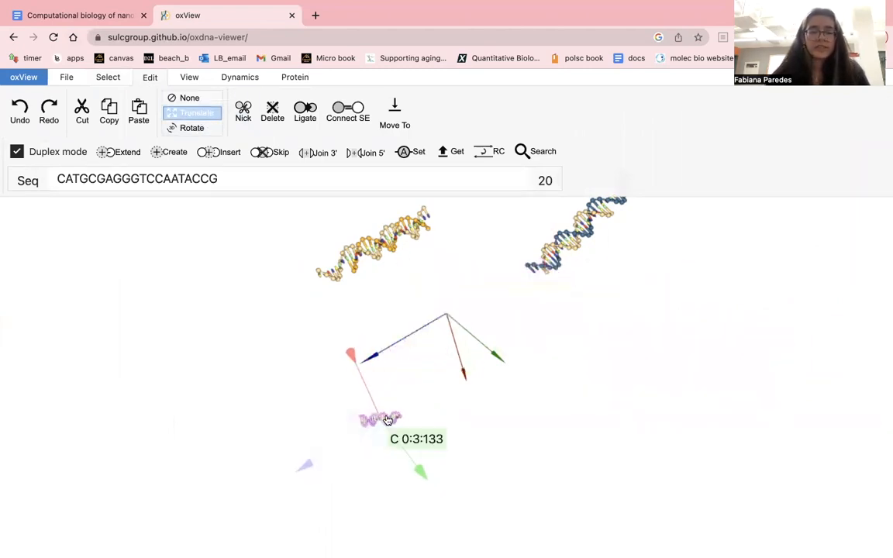
key("ctrl+z")
mouse_move(702, 350)
left_mouse_down()
mouse_move(634, 424)
mouse_move(696, 362)
mouse_move(691, 354)
left_mouse_up()
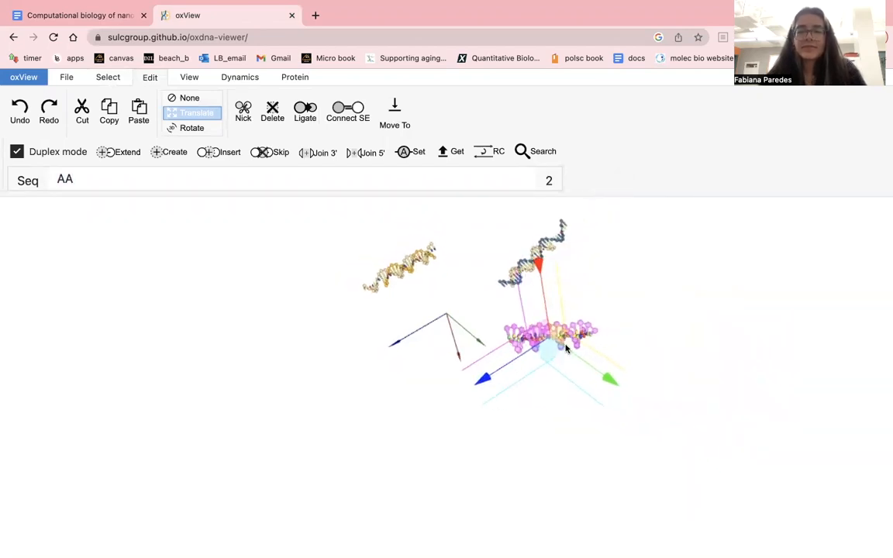
left_click_drag(551, 350, 381, 396)
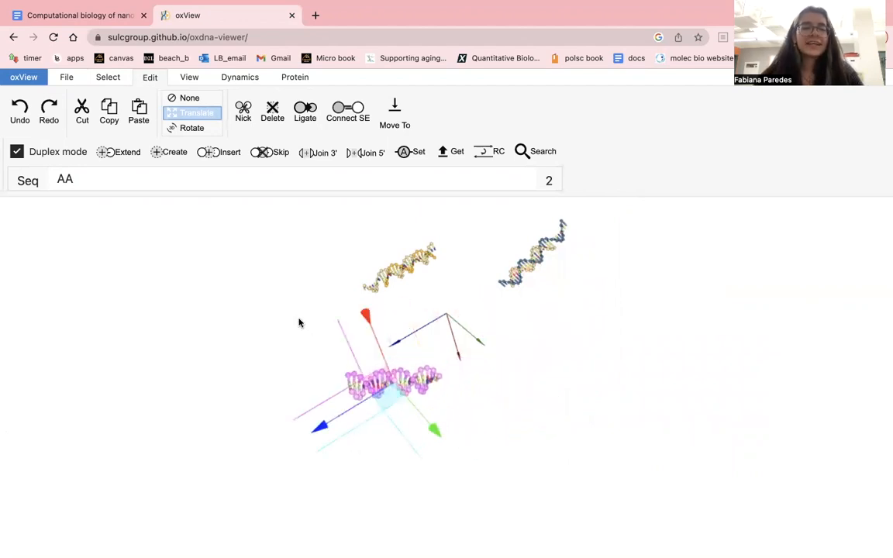
left_click(187, 98)
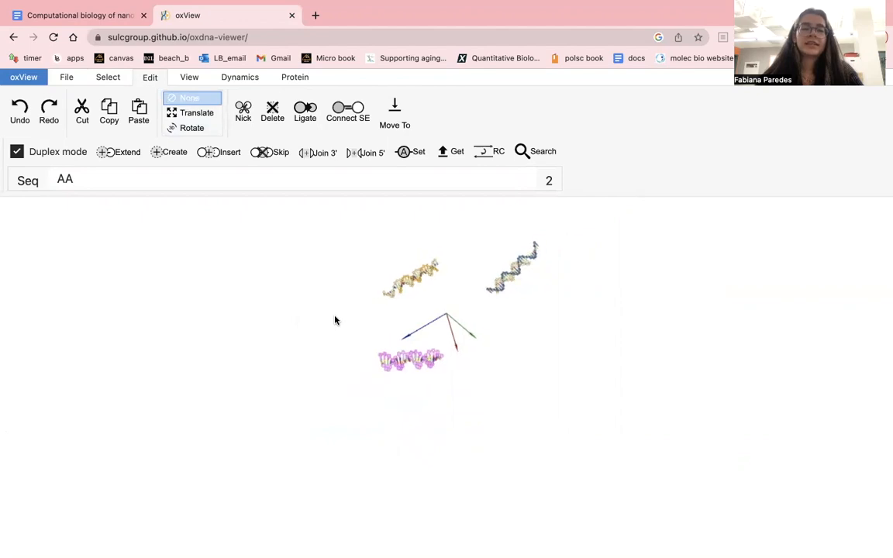
scroll(335, 320, "up", 5)
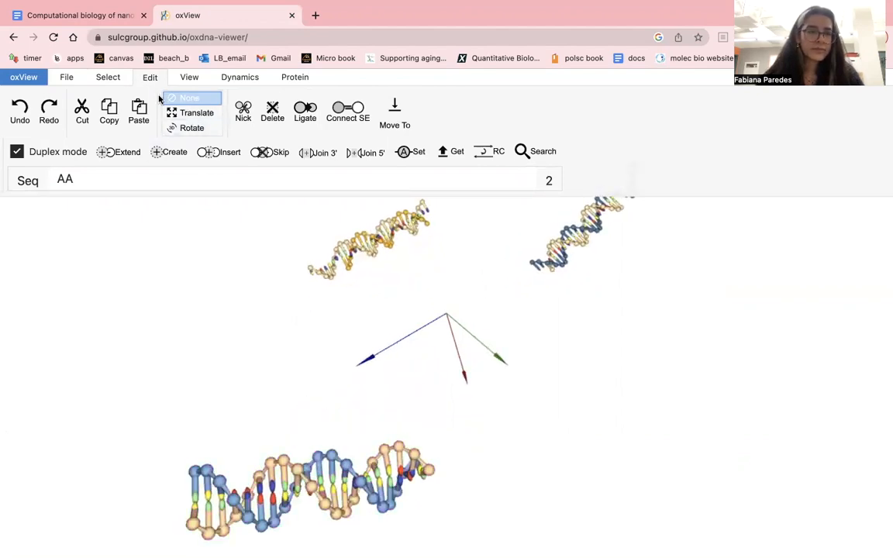
left_click(118, 79)
left_click(59, 99)
mouse_move(180, 318)
left_mouse_down()
mouse_move(200, 277)
mouse_move(181, 307)
left_mouse_up()
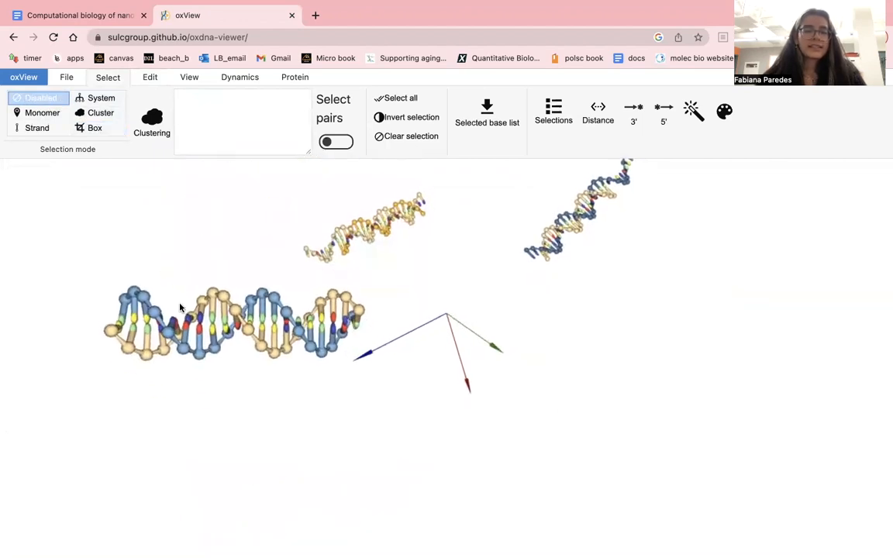
- Check the spacer of nstar20_strand3 in the document and extend the new duplex's end C base 0:4:106 with AA on a single strand
left_click(92, 14)
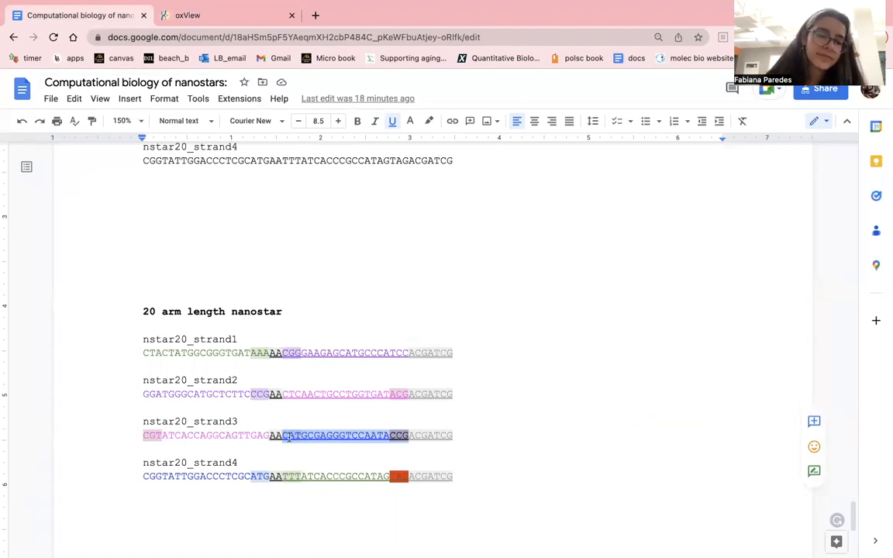
left_click(221, 17)
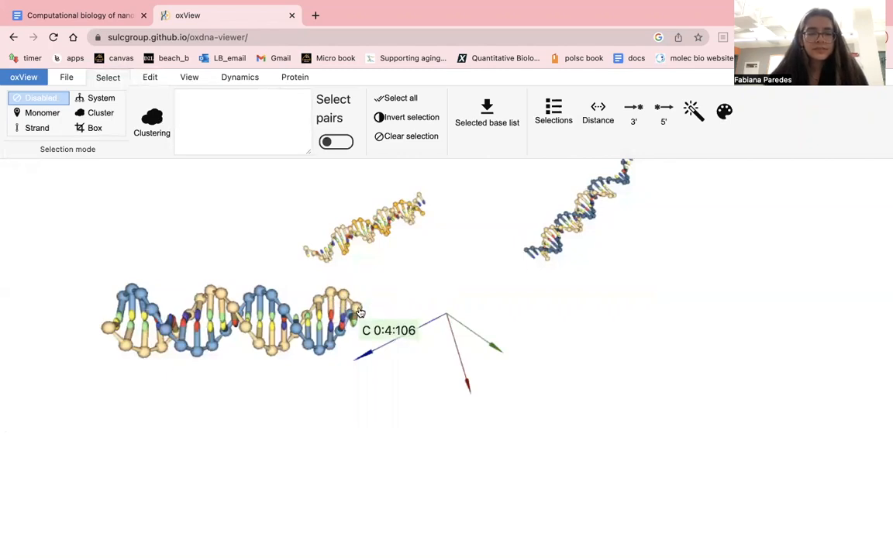
left_click(39, 112)
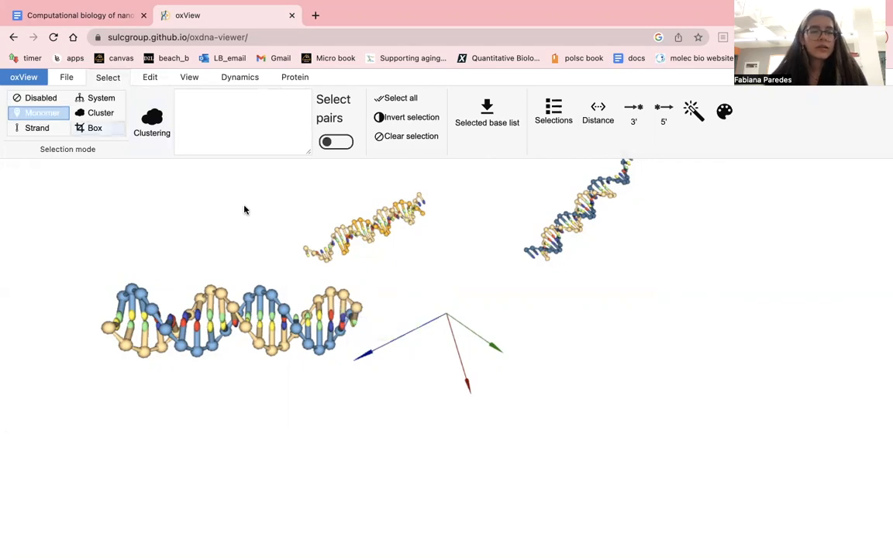
left_click(358, 309)
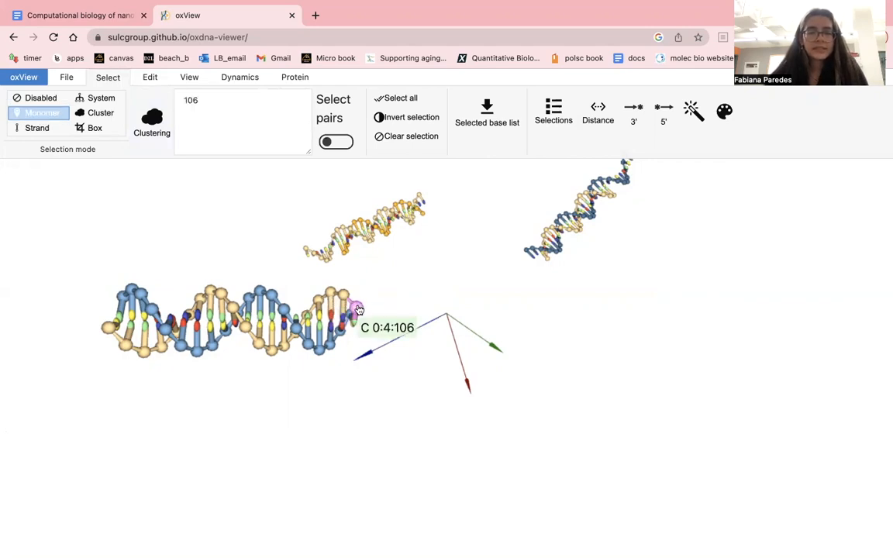
left_click(151, 79)
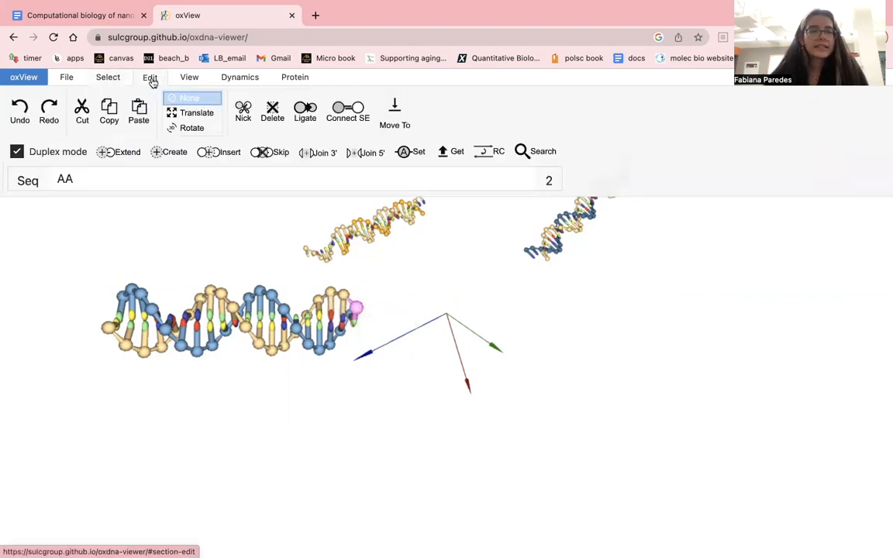
left_click(51, 150)
left_click(137, 158)
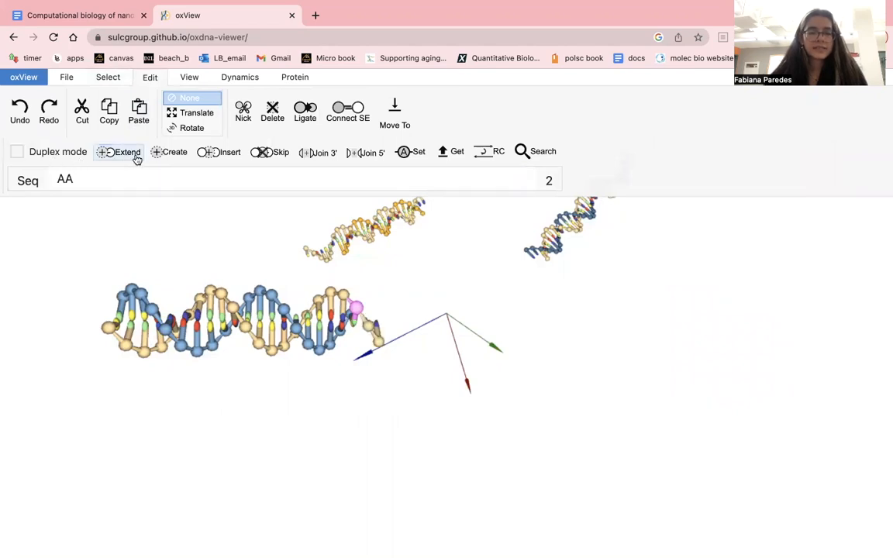
- Select the ACGATCG end of nstar20_strand3 in the document and extend the same strand's opposite end base with ACGATCG in oxView
left_click(112, 16)
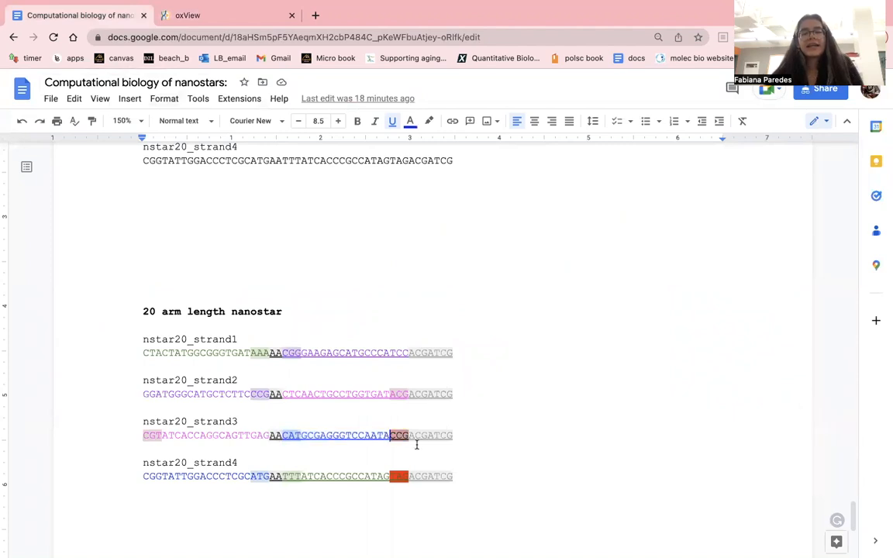
left_click_drag(409, 435, 457, 436)
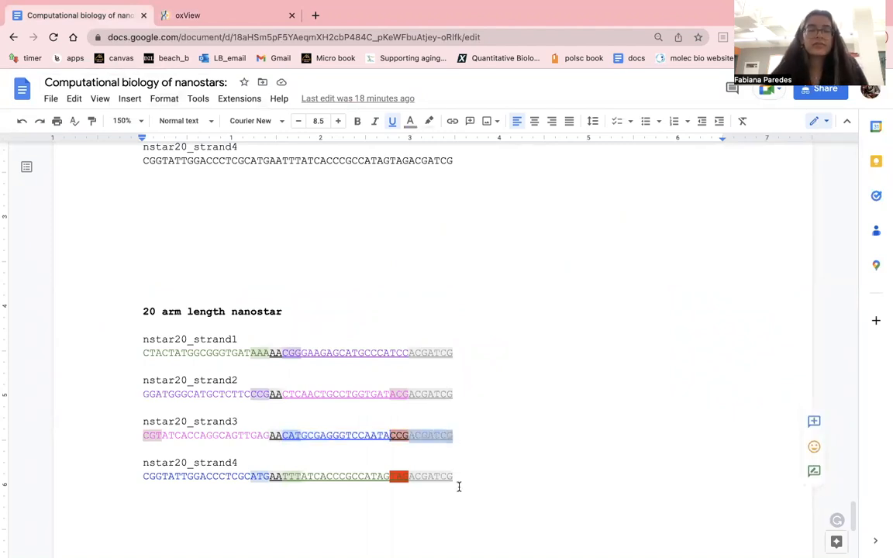
left_click(236, 15)
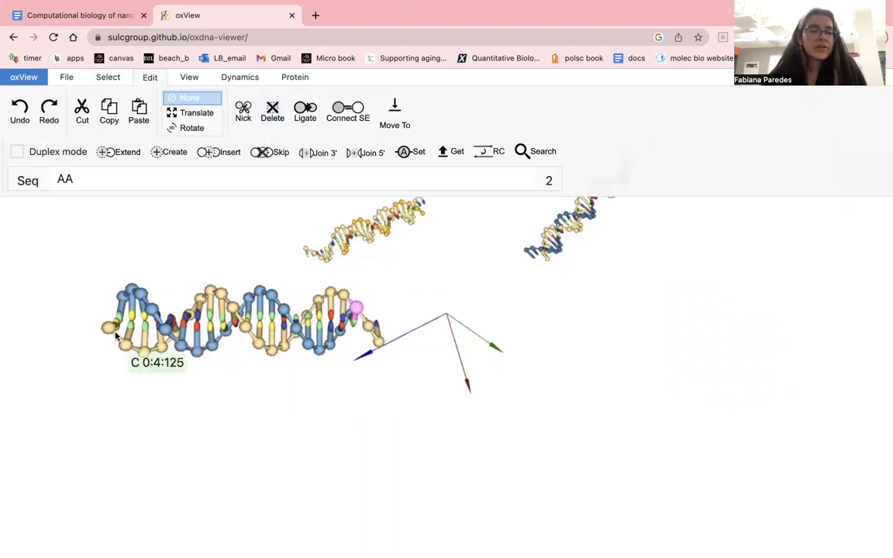
left_click(160, 179)
key("super+a")
type("ACGATCG")
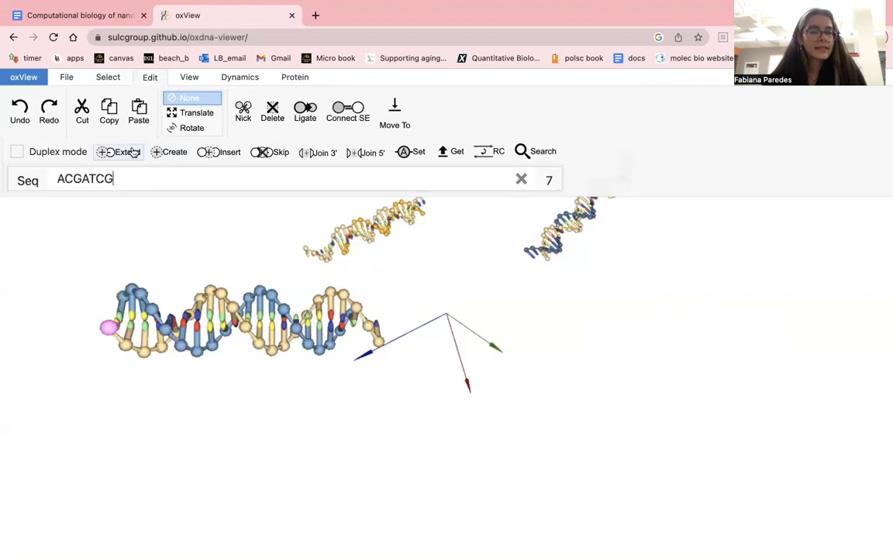
left_click(124, 152)
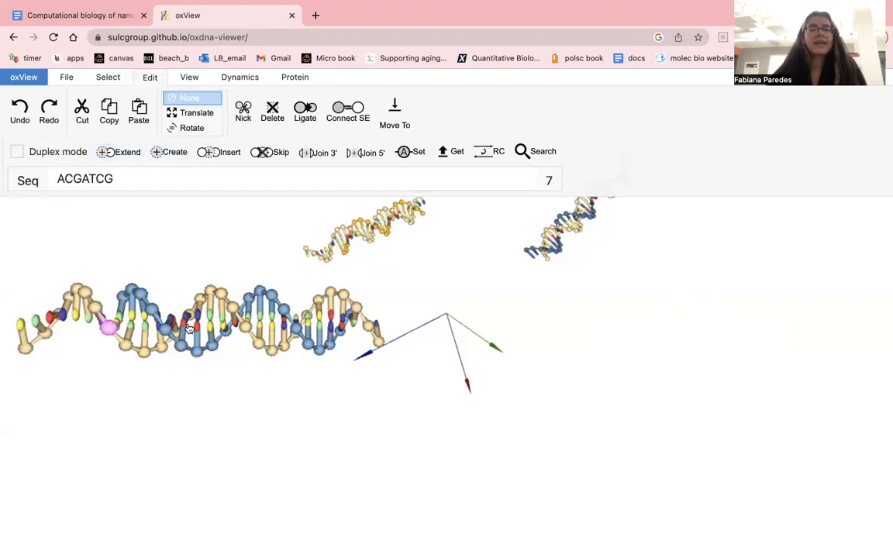
- Switch to the nanostar document and select TTTATCACCCGCCATAGTAG in nstar20_strand4, leaving out the AA spacer and the ACGATCG end
left_click(105, 15)
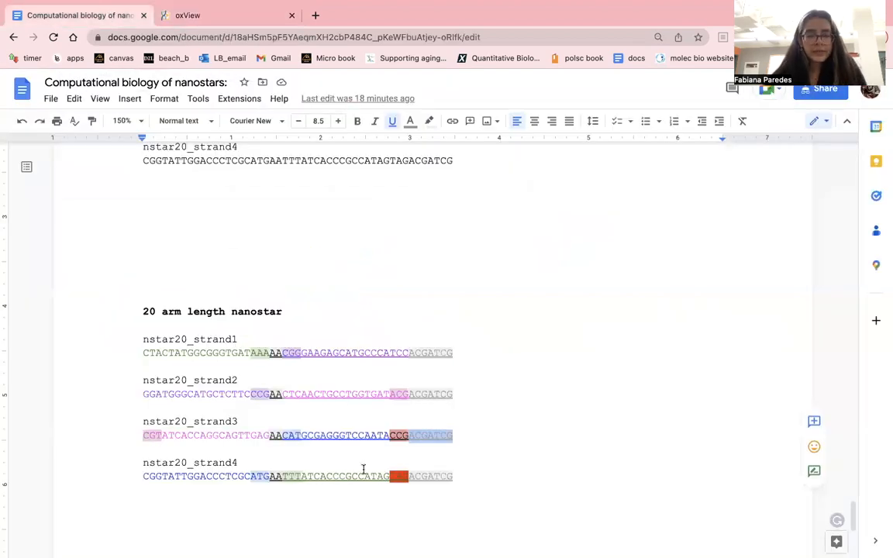
left_click(363, 457)
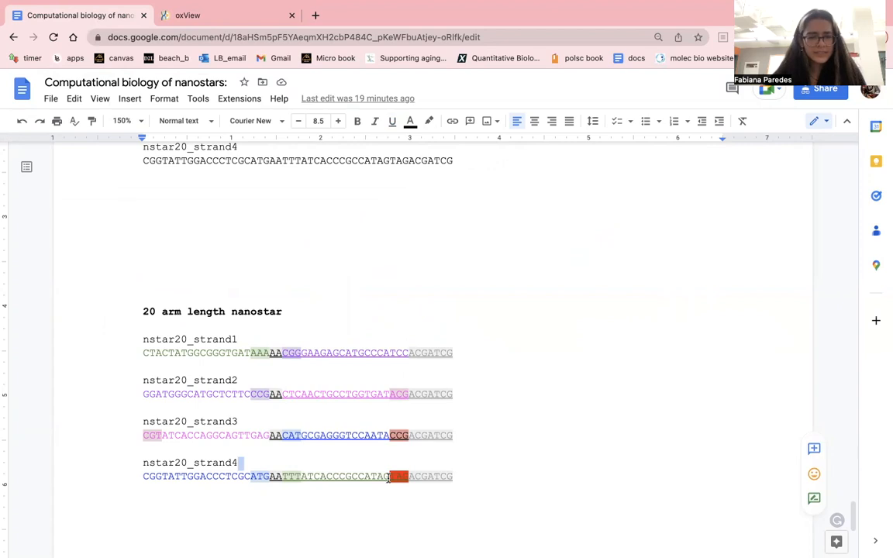
scroll(368, 478, "down", 2)
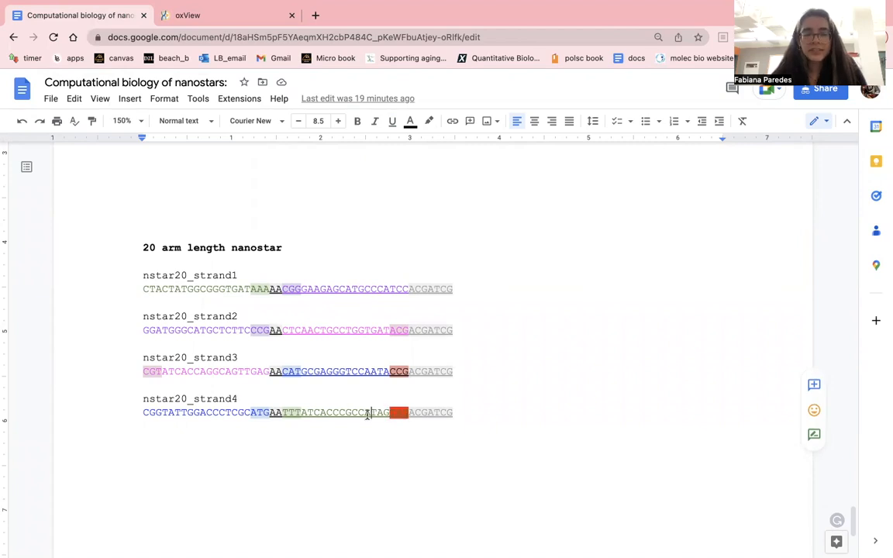
left_click(403, 414)
left_click_drag(409, 415, 278, 416)
key("super+c")
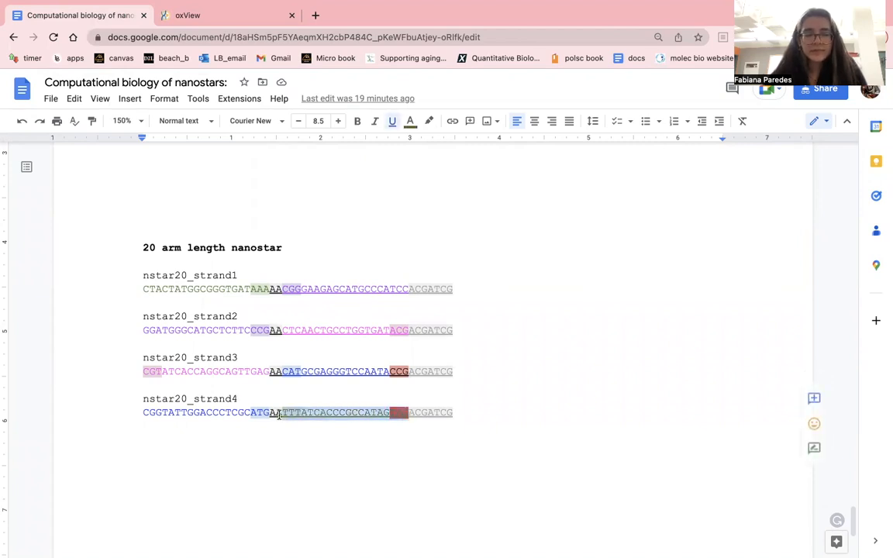
- Switch to oxView, enter TTTATCACCCGCCATAGTAG as the sequence and turn on duplex mode
left_click(225, 13)
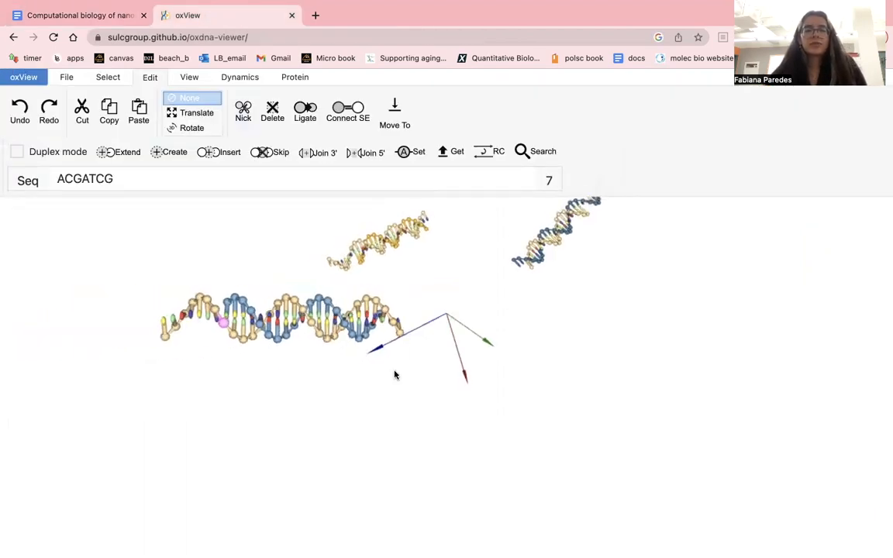
left_click(145, 181)
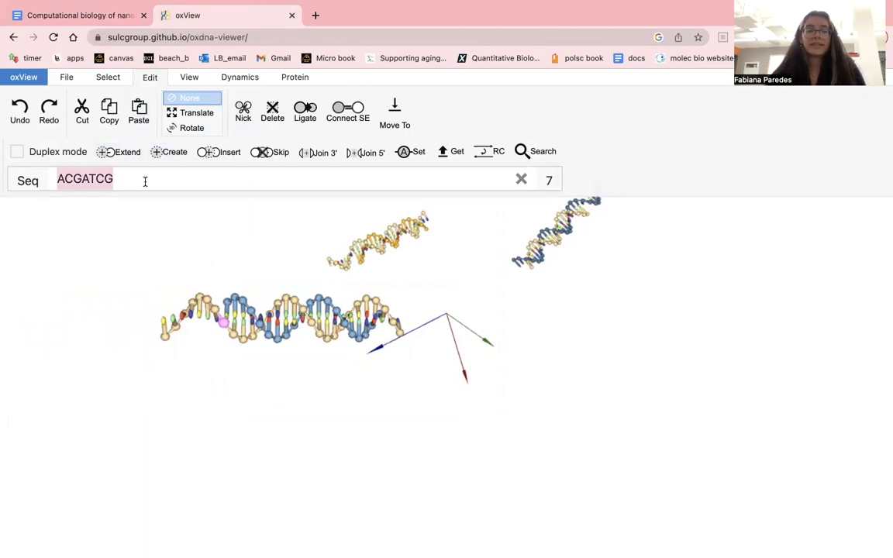
key("super+v")
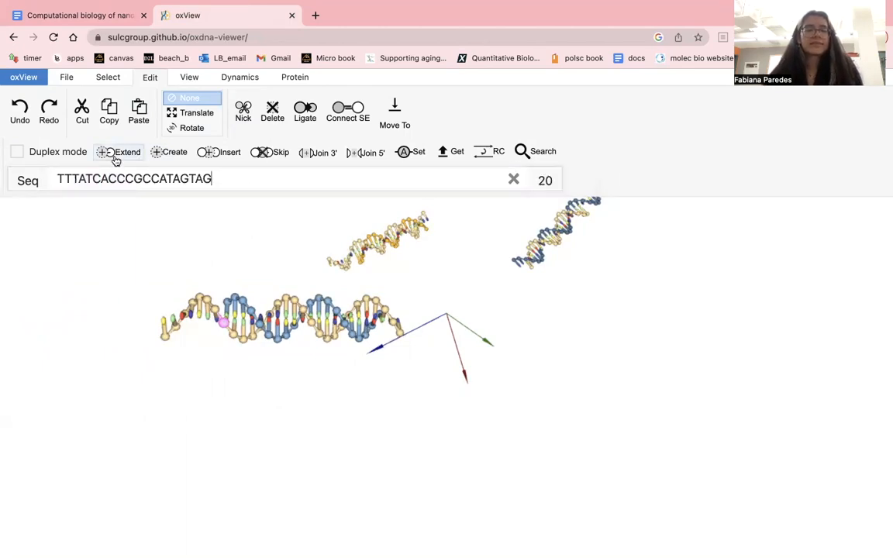
left_click(58, 154)
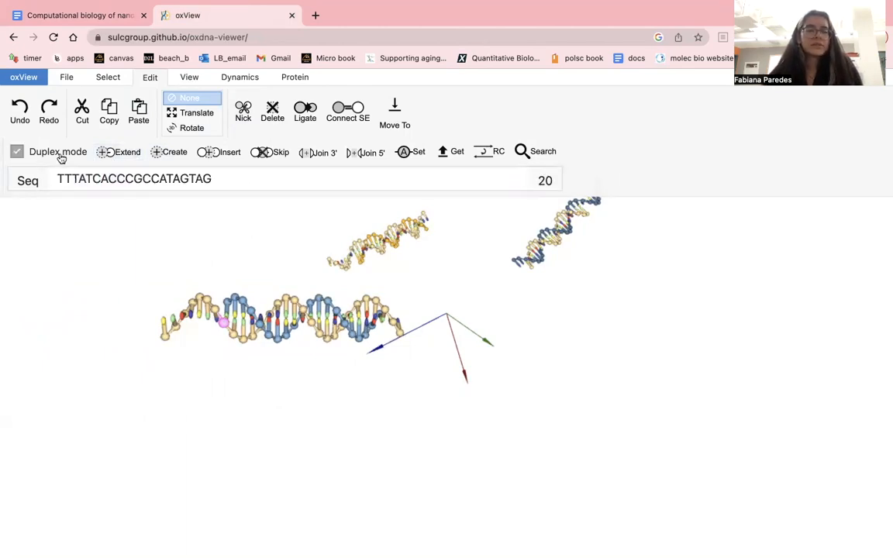
left_click(159, 158)
scroll(283, 324, "up", 5)
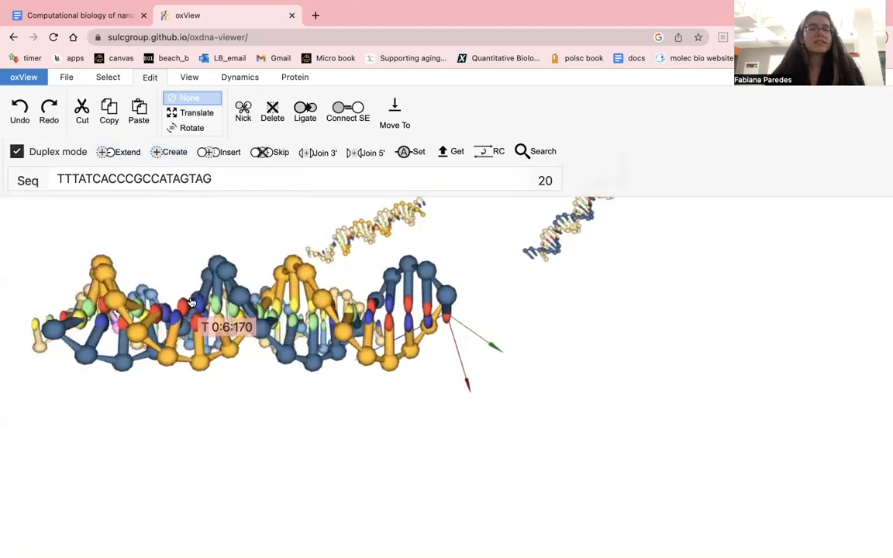
scroll(191, 302, "down", 5)
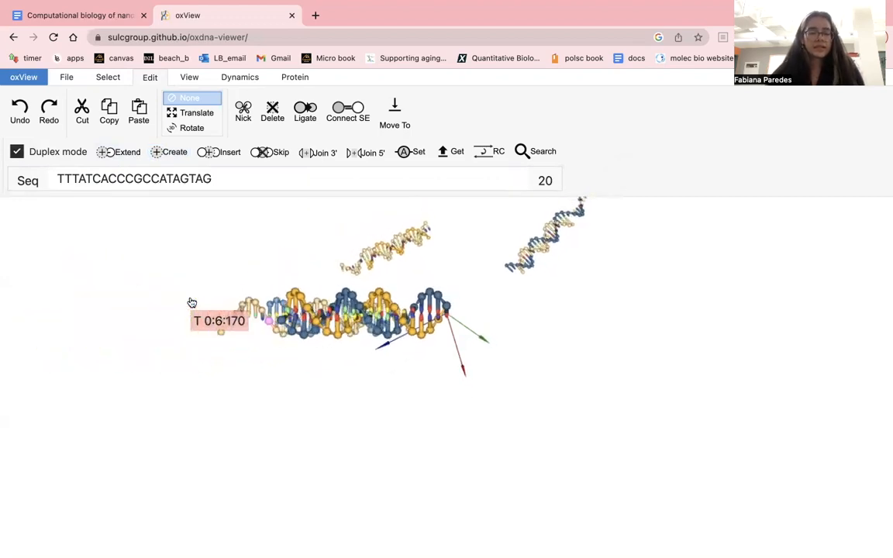
key("super+z")
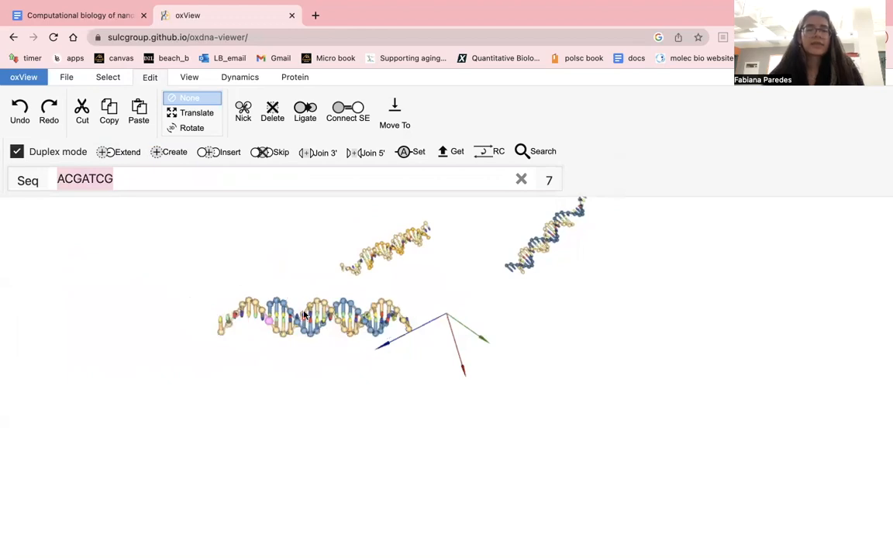
- Turn on Translate, clear the selection and box-select the whole strand3 arm duplex near the origin, including its single-stranded ends
left_click(191, 127)
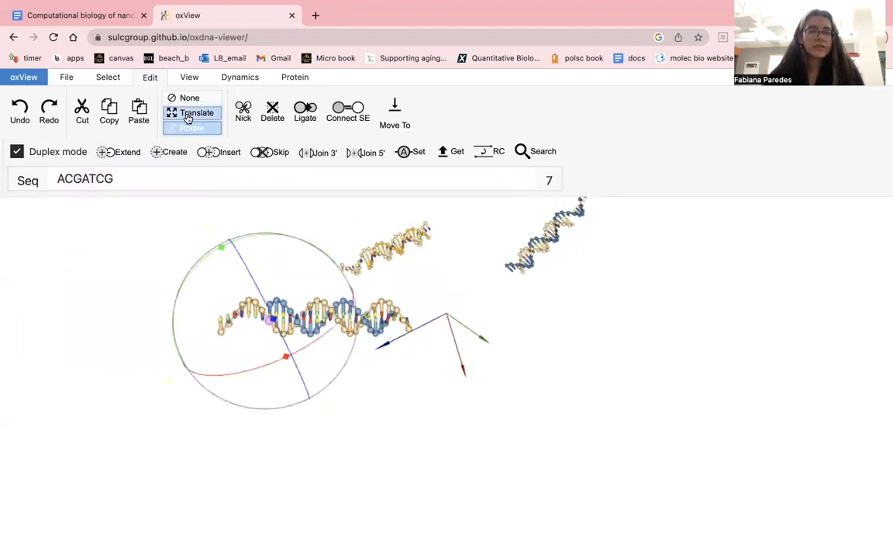
left_click(187, 114)
left_click(111, 78)
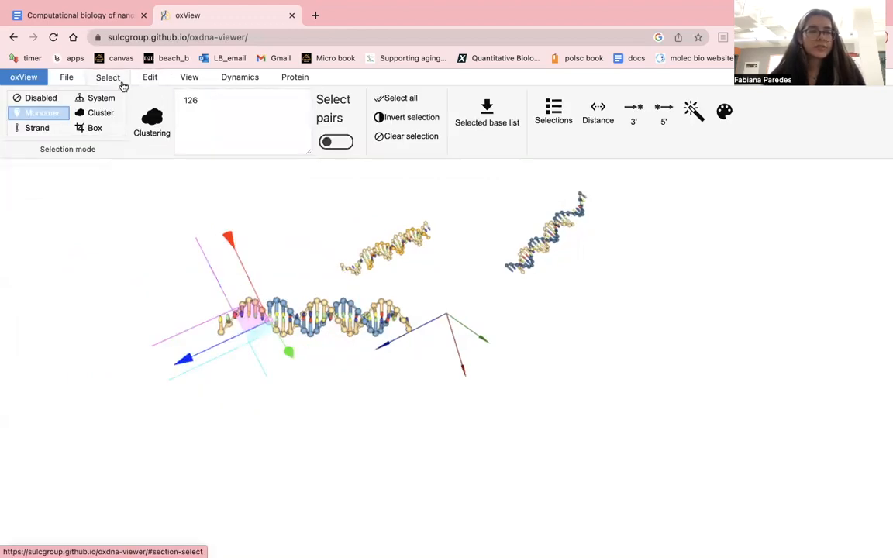
left_click(58, 103)
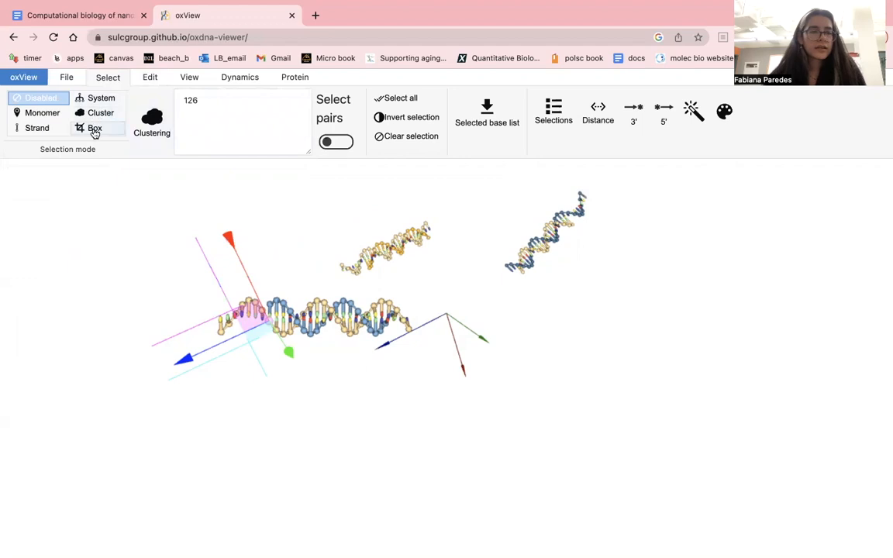
left_click(93, 128)
left_click(317, 427)
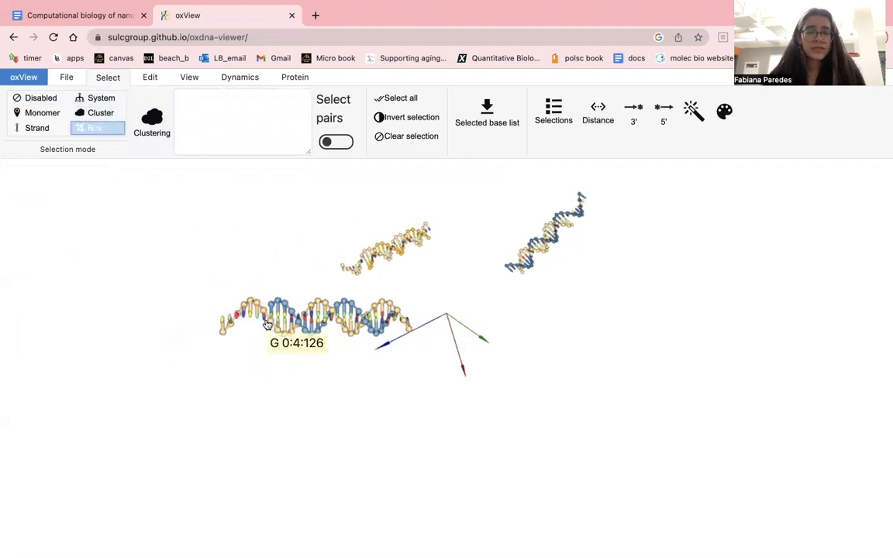
scroll(267, 324, "up", 5)
scroll(267, 324, "down", 3)
left_click_drag(276, 236, 278, 344)
left_click_drag(98, 302, 422, 368)
left_click_drag(97, 288, 450, 372)
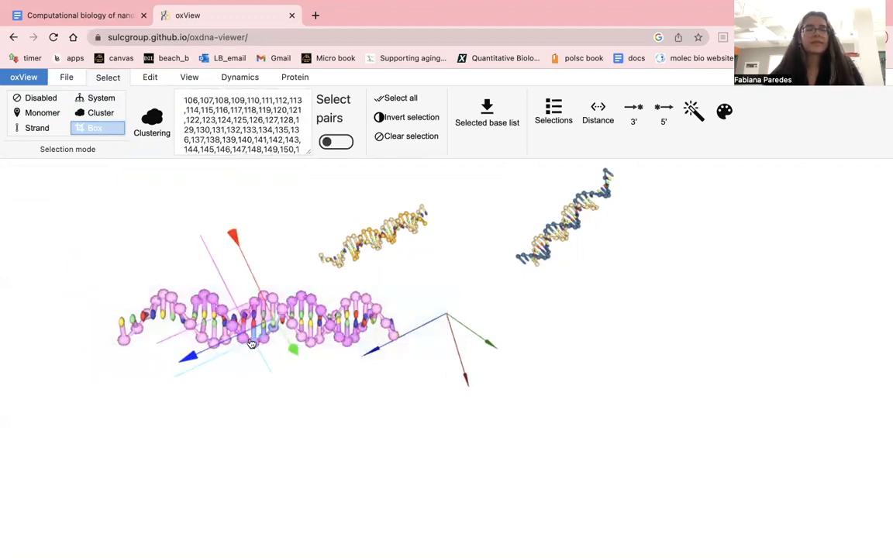
- Translate the selected strand3 arm farther away from the origin, clear its selection and disable the selection mode
left_click_drag(251, 343, 127, 405)
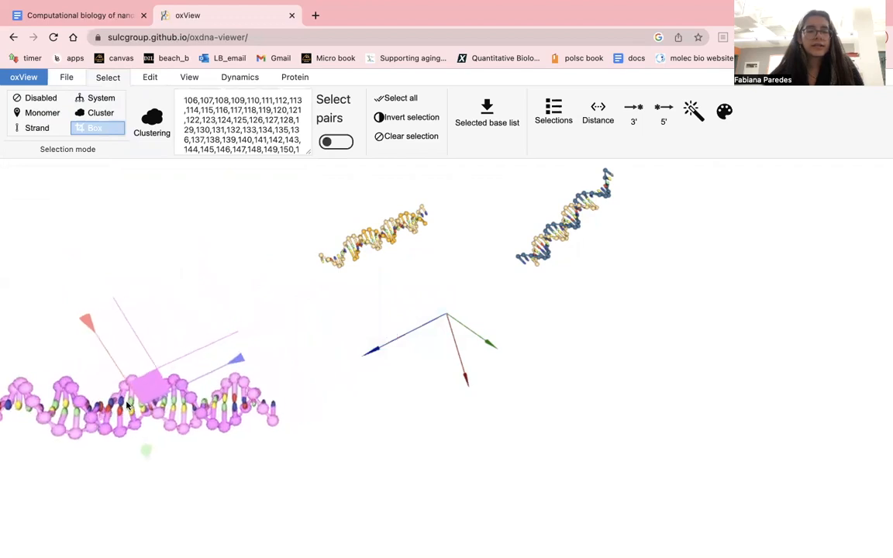
left_click(178, 307)
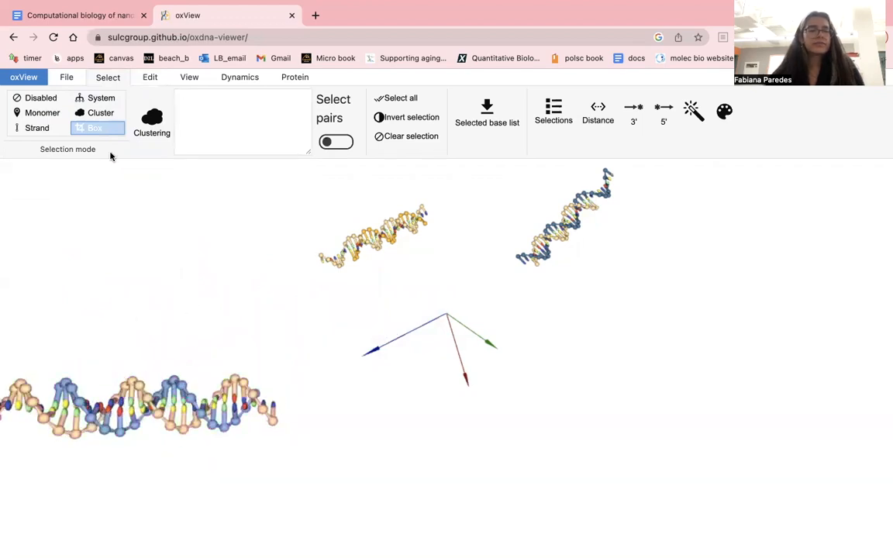
left_click(43, 98)
scroll(300, 279, "down", 3)
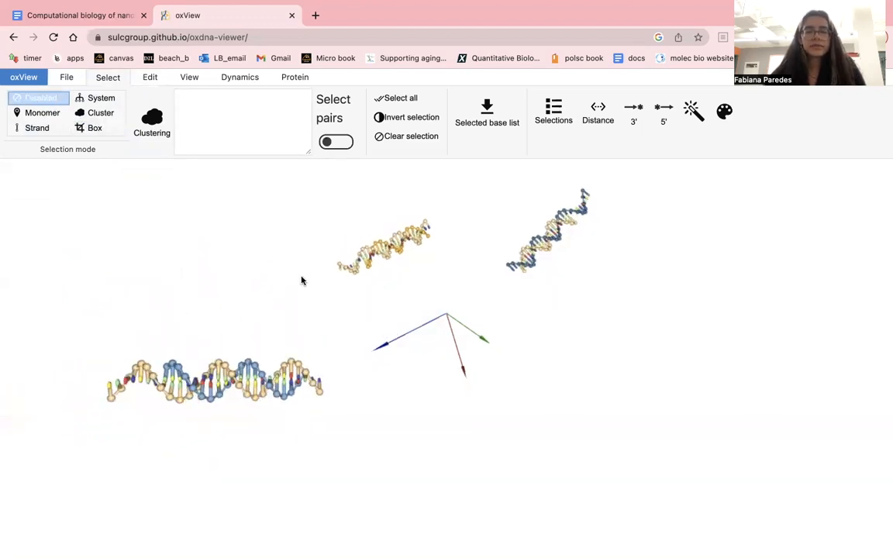
left_click_drag(301, 281, 271, 405)
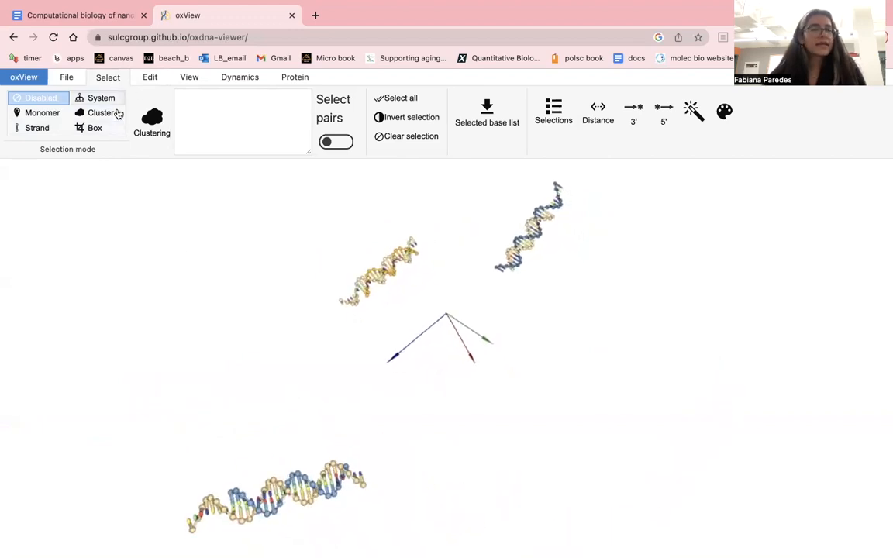
- Create a duplex from the nstar20_strand4 sequence TTTATCACCCGCCATAGTAG
left_click(146, 81)
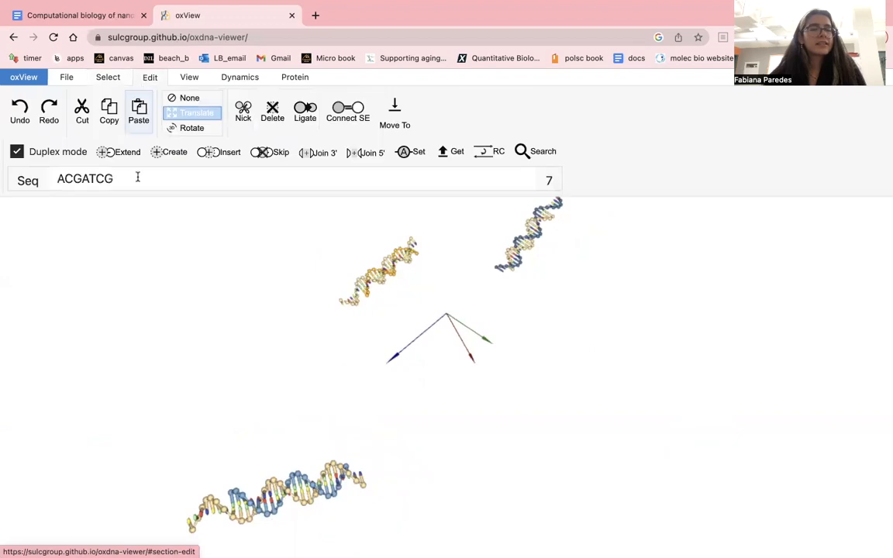
type("TTTATCACCCGCCATAGTAG")
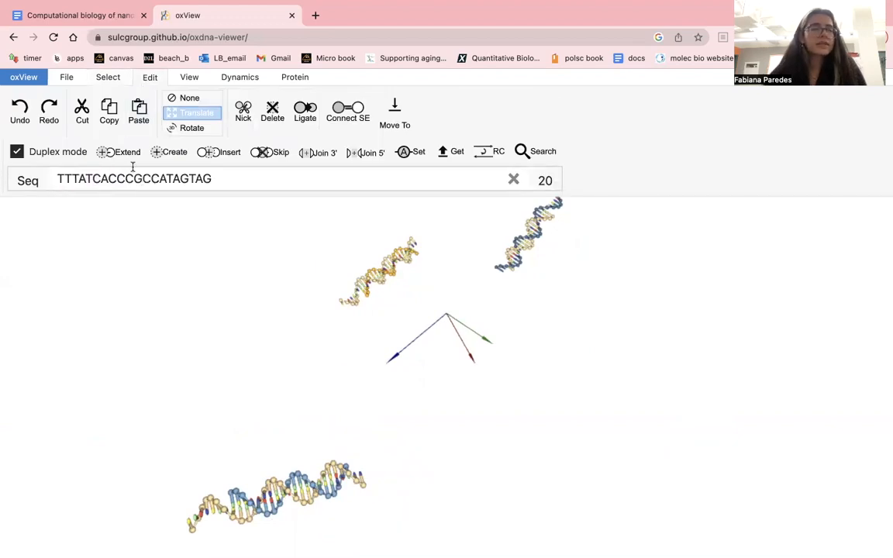
left_click(156, 155)
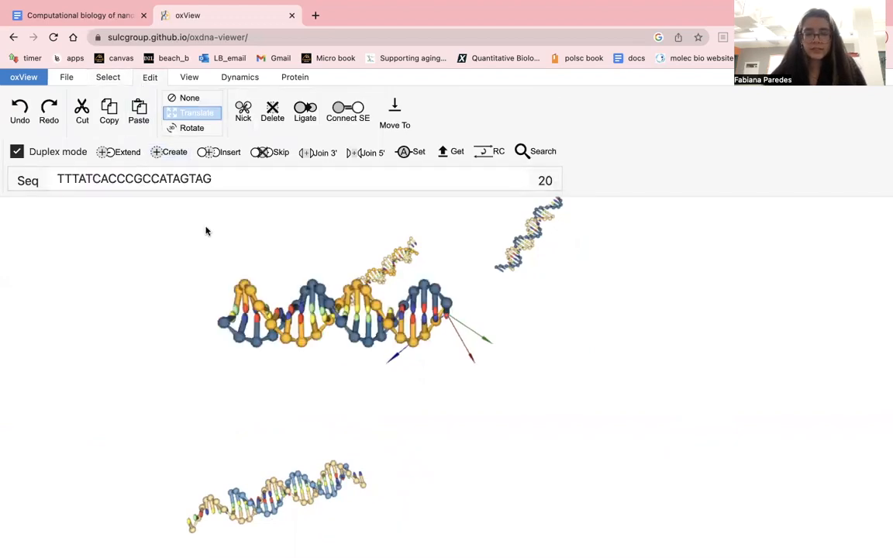
- Turn off the transform mode and box-select only the new strand4 duplex, leaving out the three existing arms
left_click(178, 97)
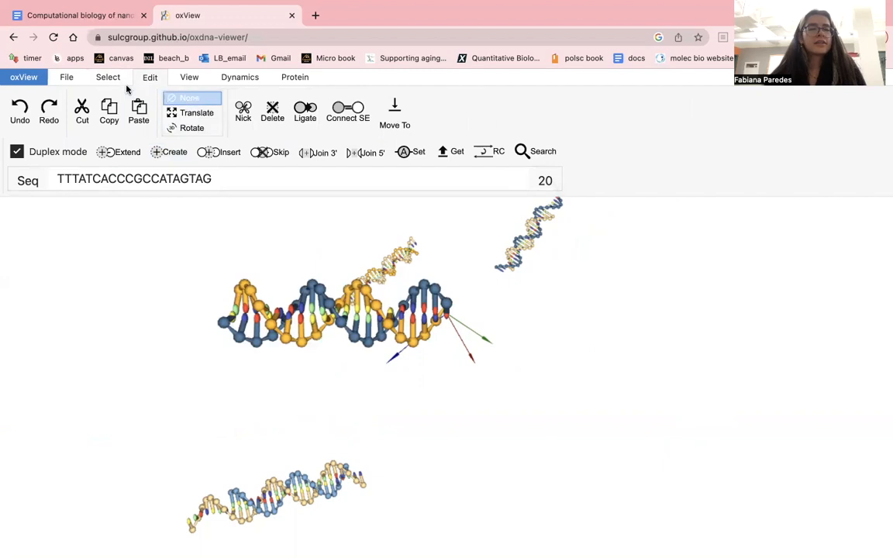
left_click(112, 79)
left_click_drag(295, 239, 304, 277)
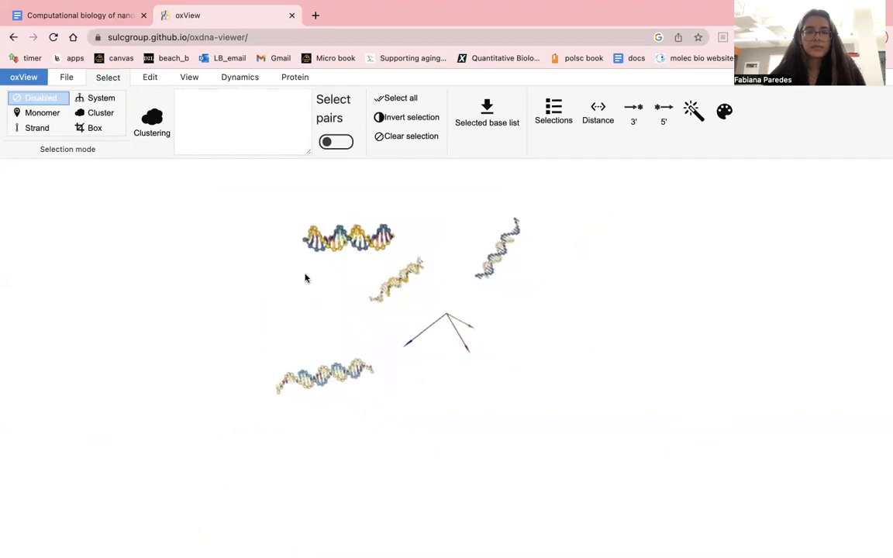
left_click(110, 128)
left_click_drag(269, 206, 401, 255)
left_click_drag(356, 234, 419, 250)
left_click_drag(264, 207, 401, 258)
- Translate the selected duplex to the free side of the origin, beyond the green and red axes, and clear its selection
left_click(150, 79)
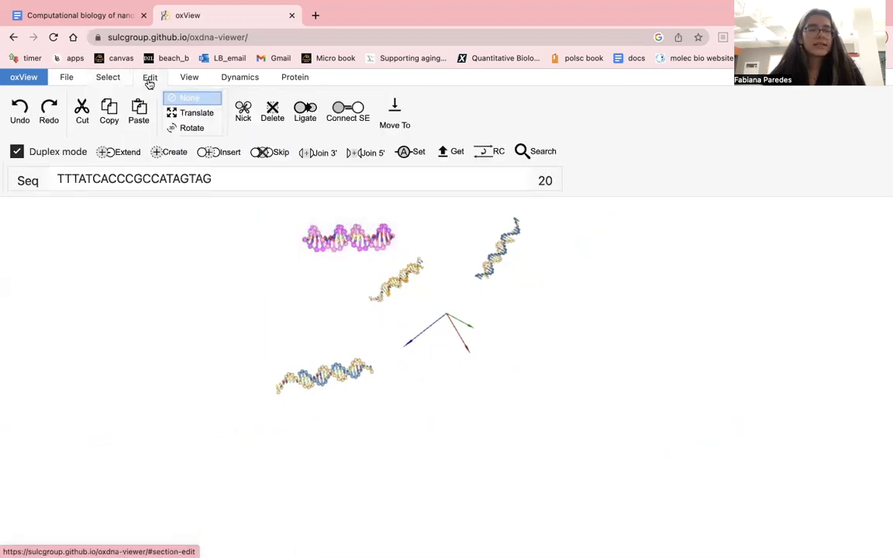
left_click(196, 127)
left_click(200, 115)
left_click_drag(300, 212, 471, 287)
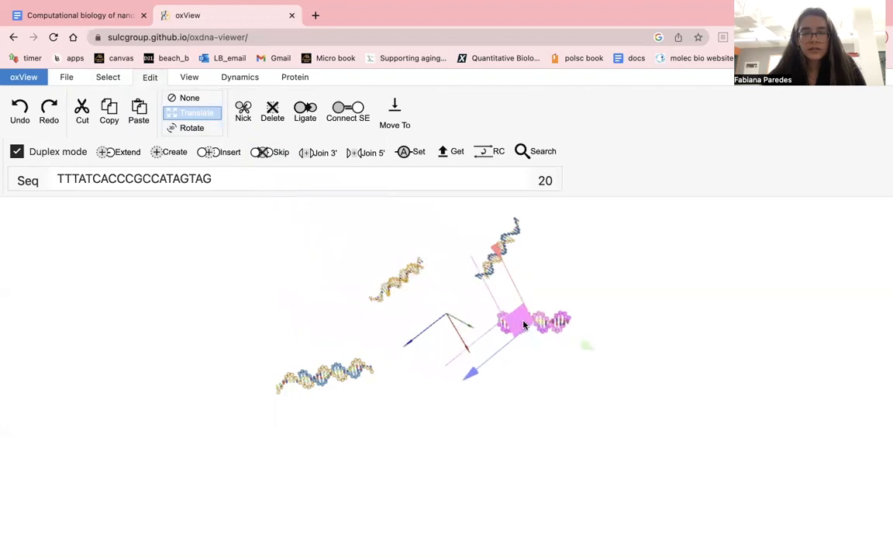
scroll(495, 294, "up", 5)
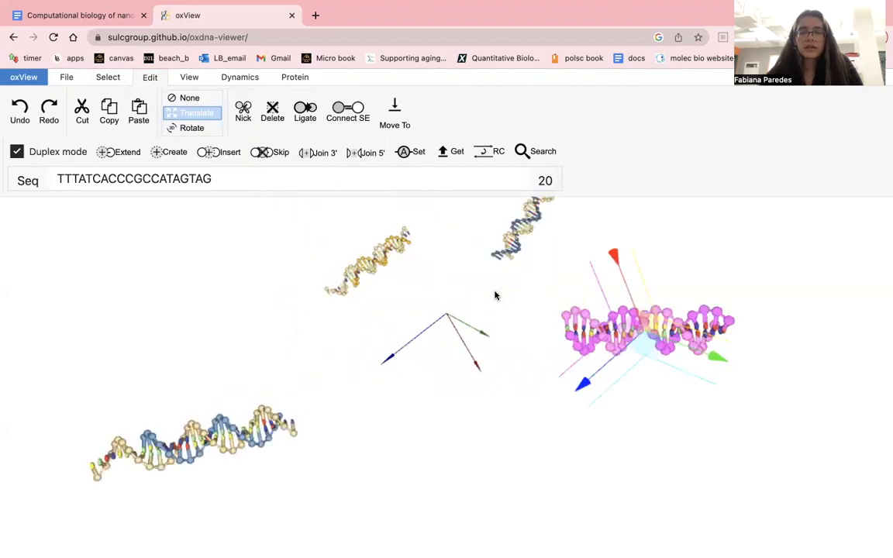
left_click_drag(653, 342, 612, 312)
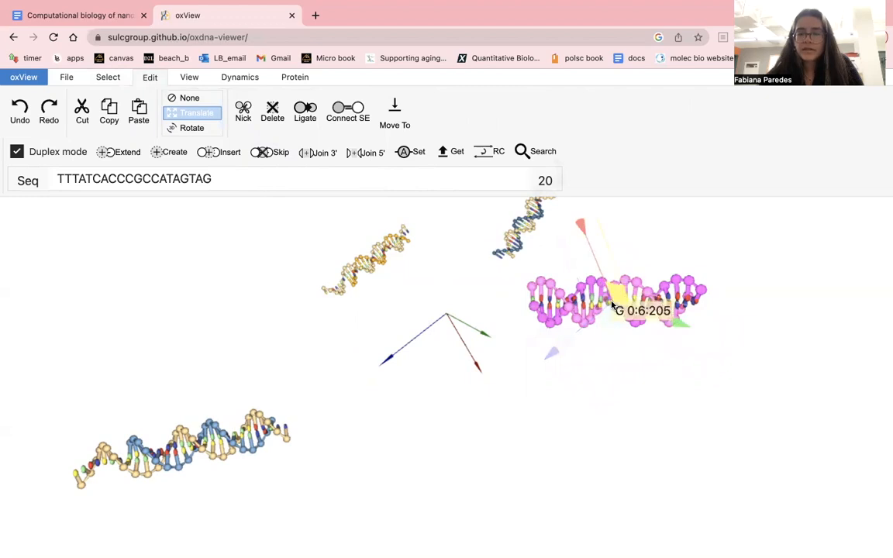
left_click_drag(612, 323, 560, 381)
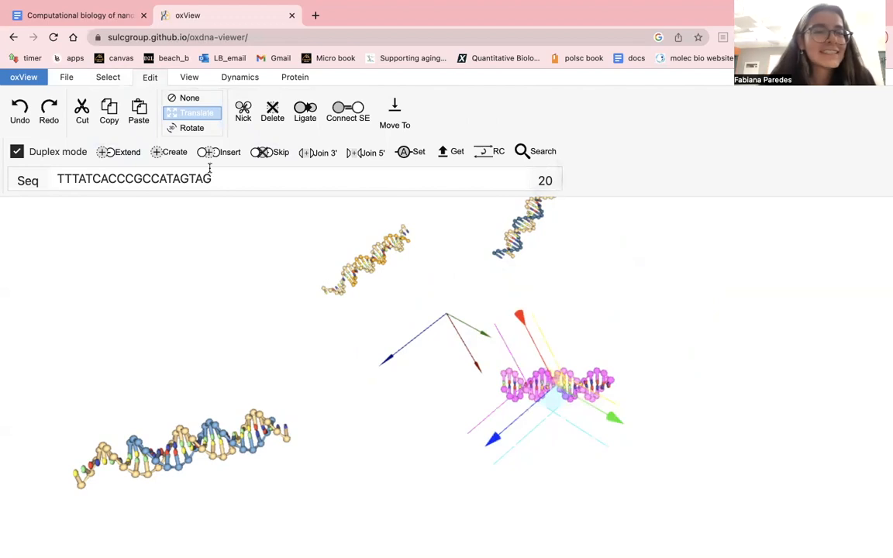
left_click(434, 322)
scroll(529, 380, "up", 5)
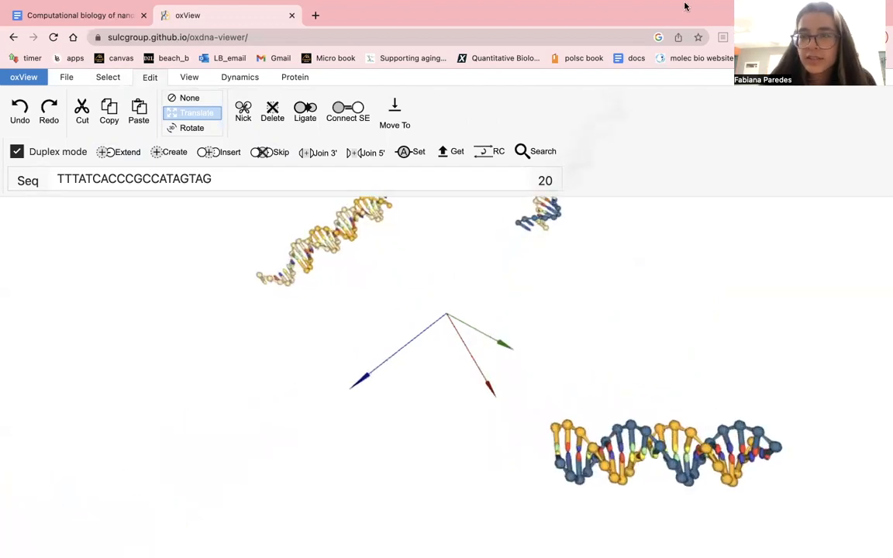
- Check the nstar20_strand4 sequence and its AA spacer in the document, clear the text selection and return to oxView
mouse_move(725, 11)
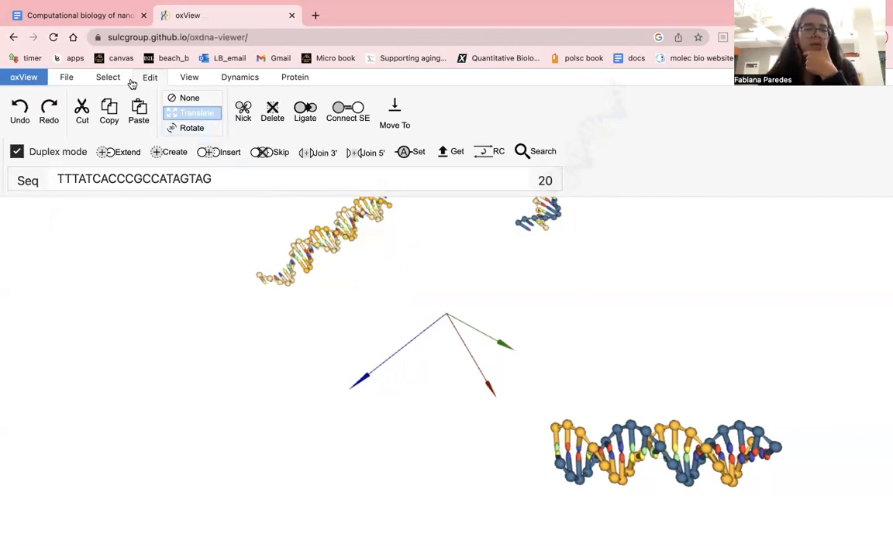
left_click(77, 16)
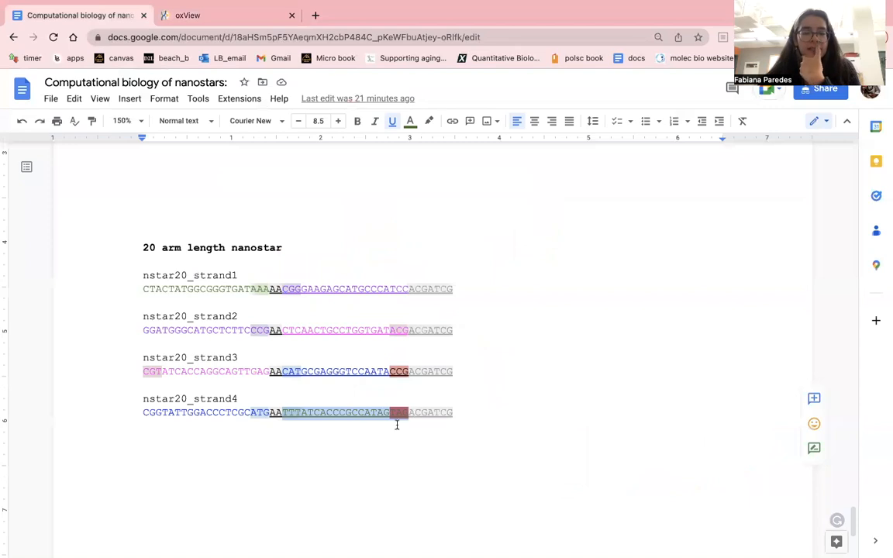
left_click(400, 425)
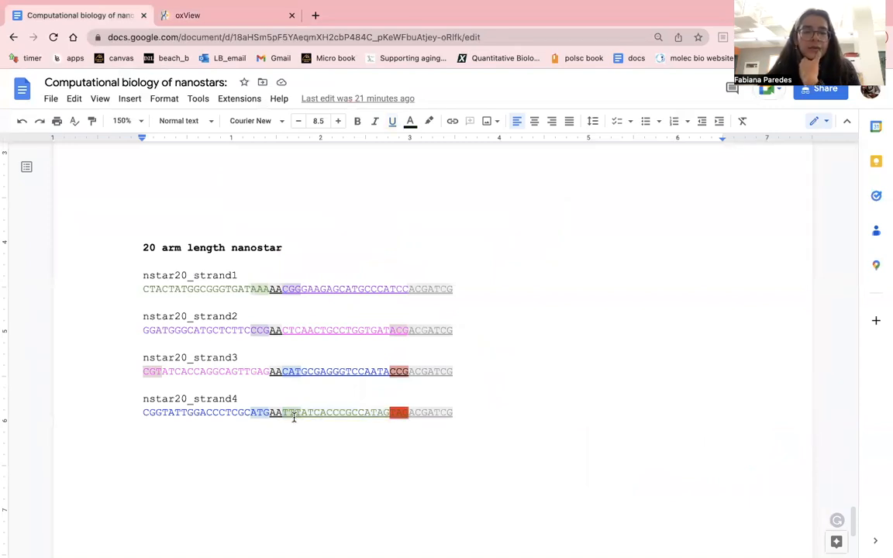
left_click(211, 16)
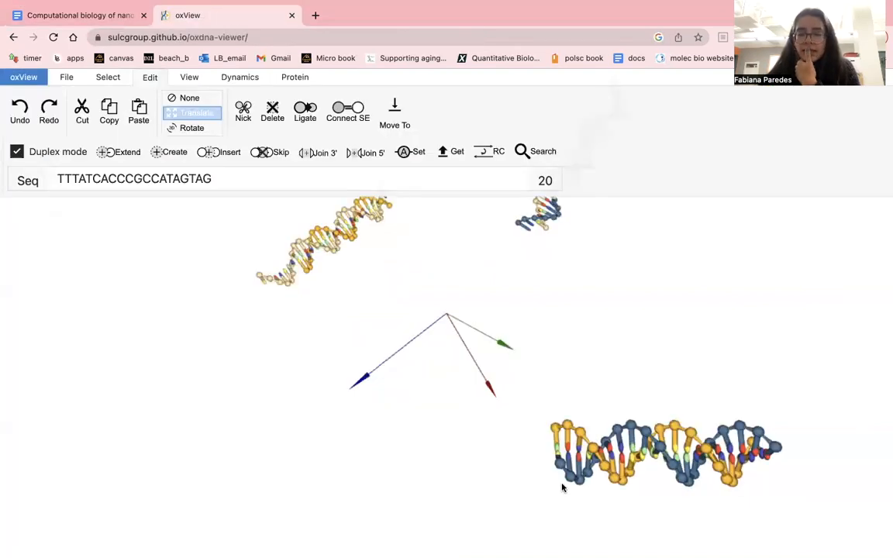
- Select the T nucleotide at the outer tip of the new strand4 duplex as a single monomer and turn off the transform mode
left_click(109, 78)
left_click(39, 112)
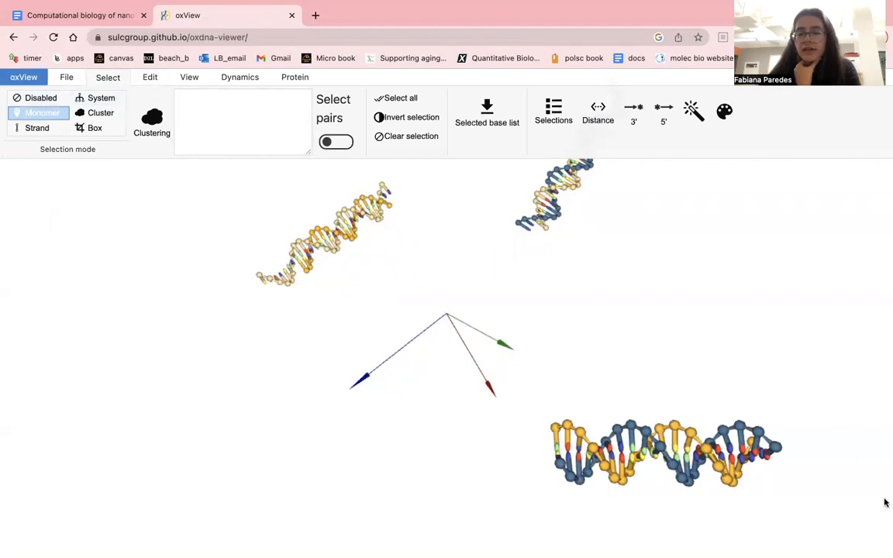
left_click(775, 457)
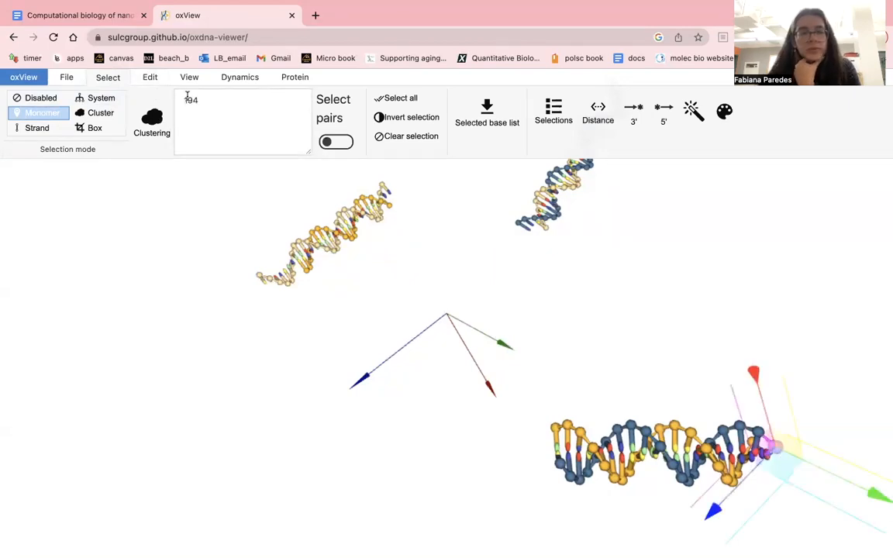
left_click(149, 78)
left_click(186, 97)
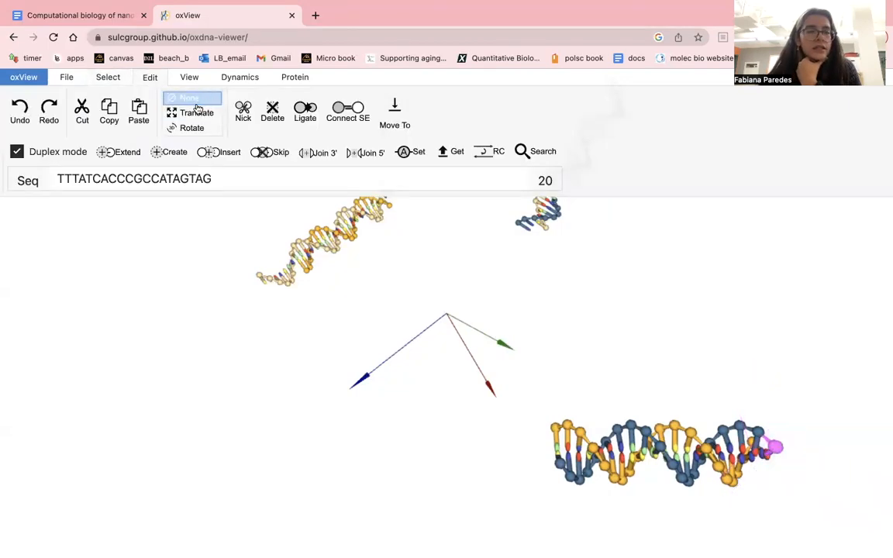
left_click(108, 78)
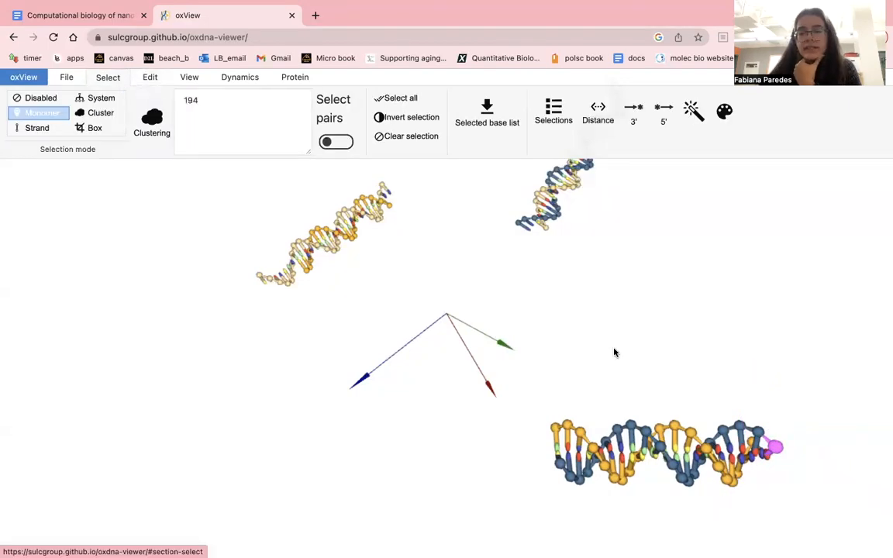
double_click(775, 451)
left_click(446, 314)
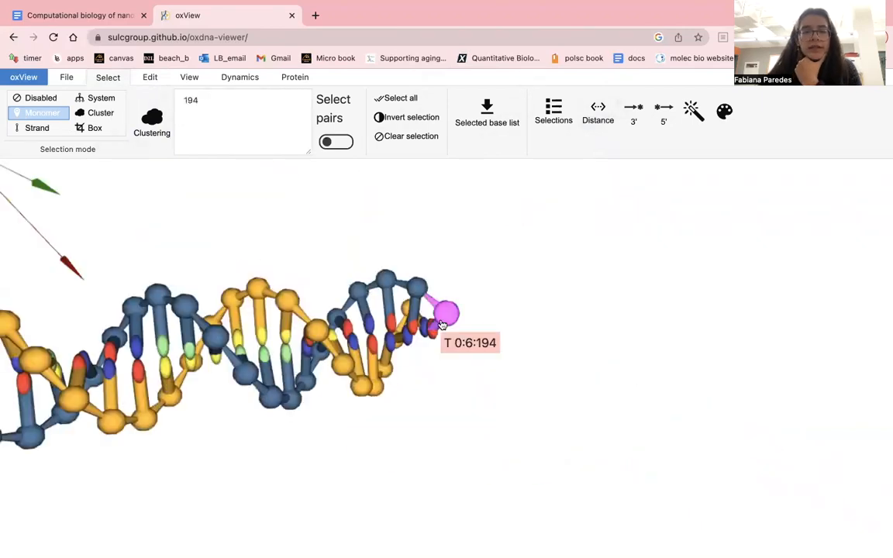
- Highlight the ACGATCG end of nstar20_strand4 in the document and return to oxView
left_click(152, 78)
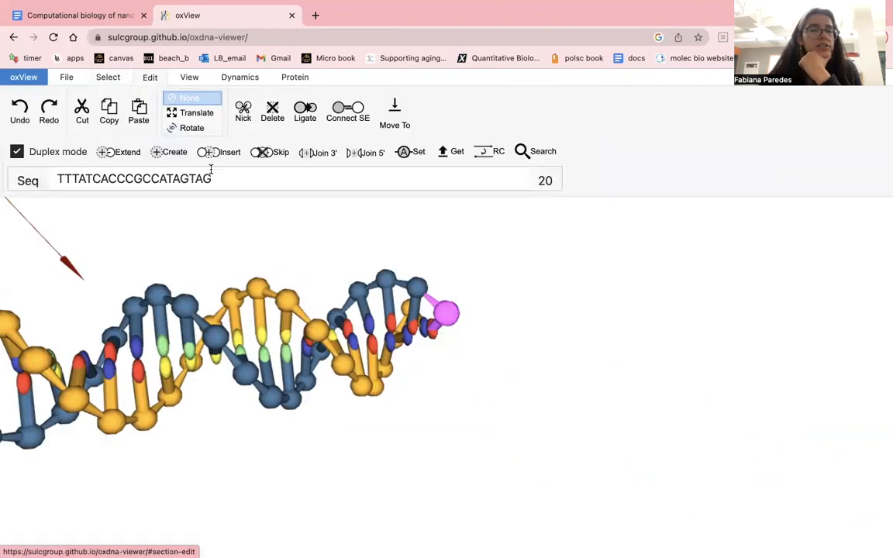
double_click(227, 185)
left_click(227, 186)
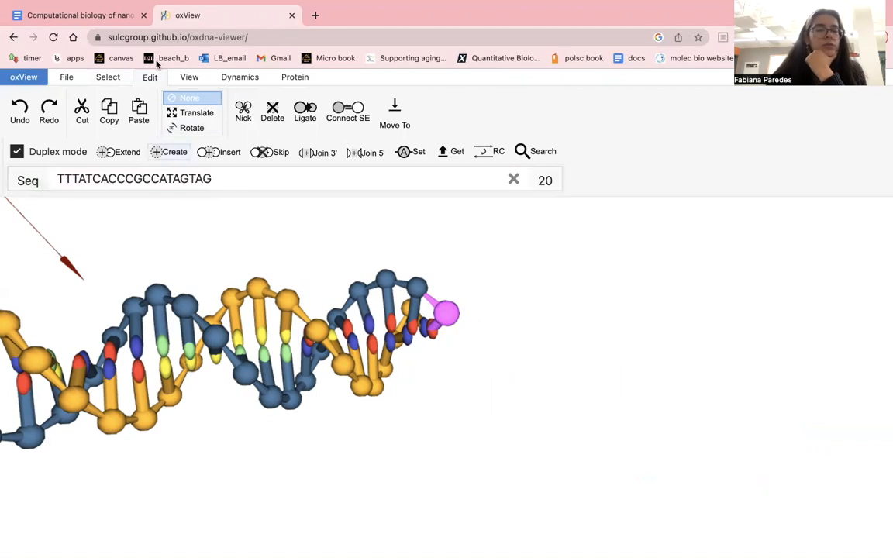
left_click(85, 16)
left_click_drag(409, 411, 448, 412)
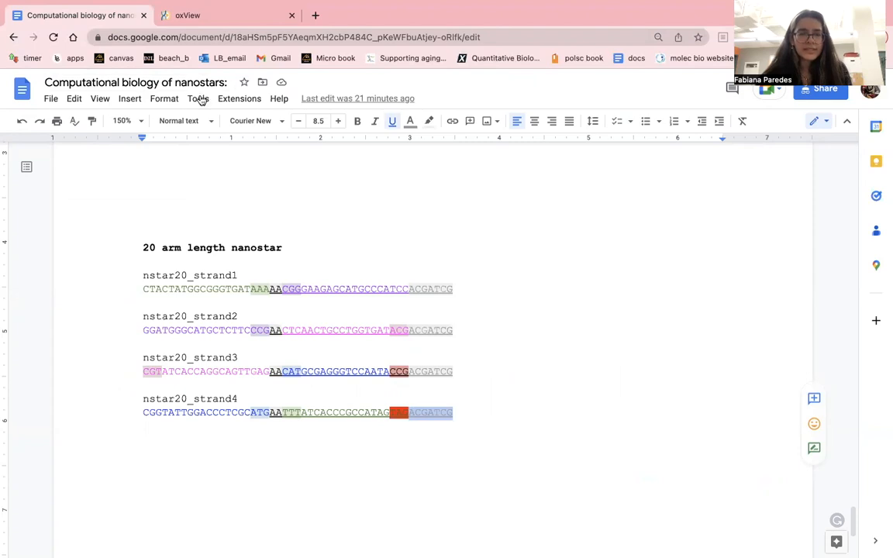
left_click(186, 17)
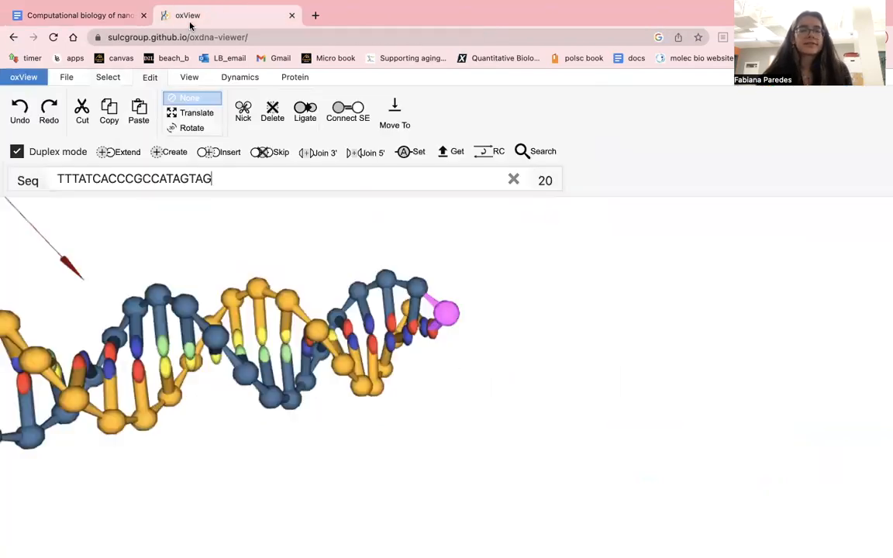
- Turn duplex mode off and extend the strand from the selected T nucleotide with the single-stranded spacer AA
double_click(225, 172)
type("AA")
left_click(45, 153)
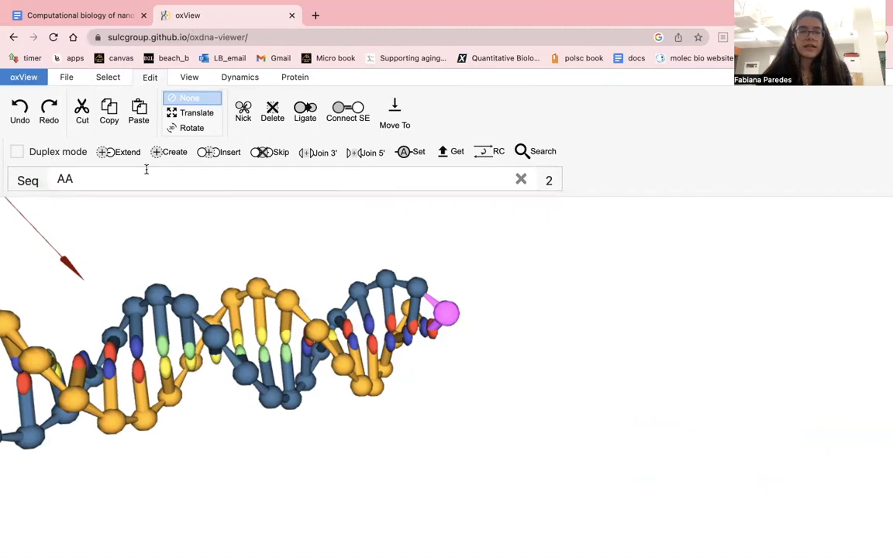
left_click(119, 152)
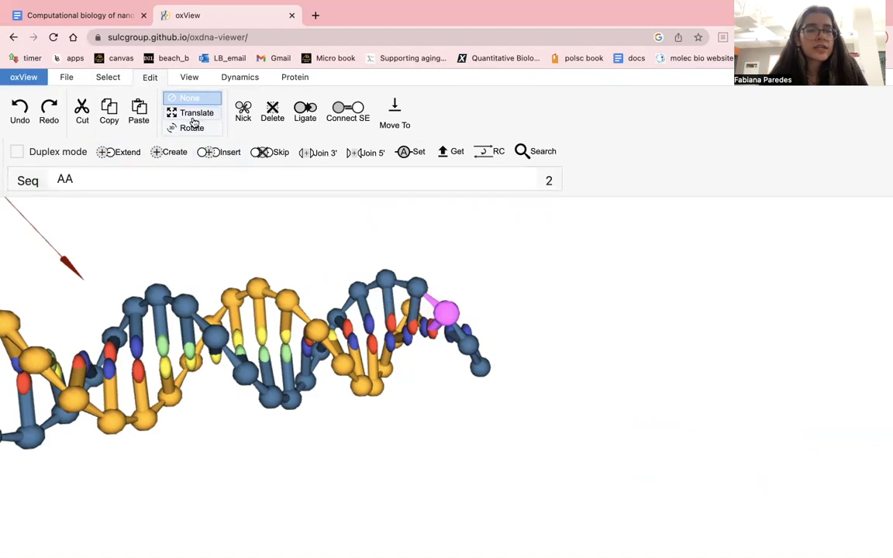
- Select the terminal G nucleotide at the opposite end of the same strand
left_click_drag(185, 237, 163, 266)
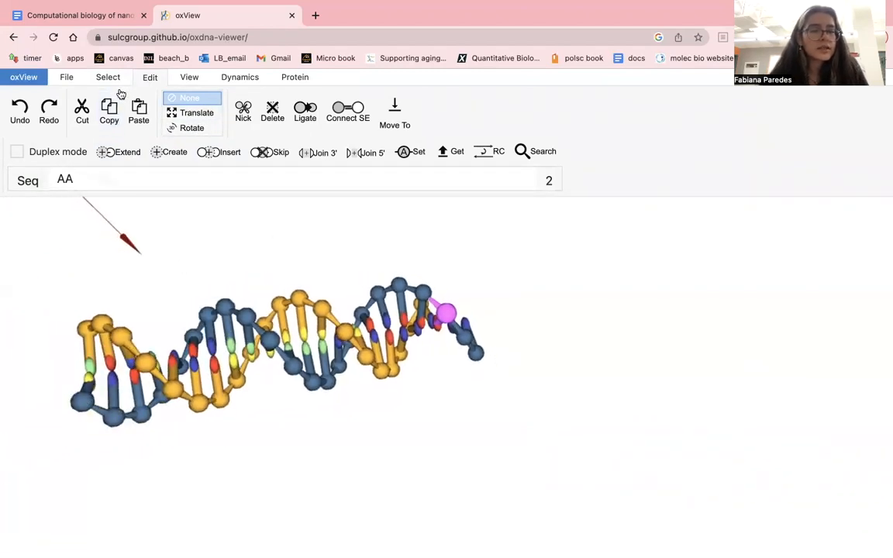
left_click(108, 78)
left_click(83, 401)
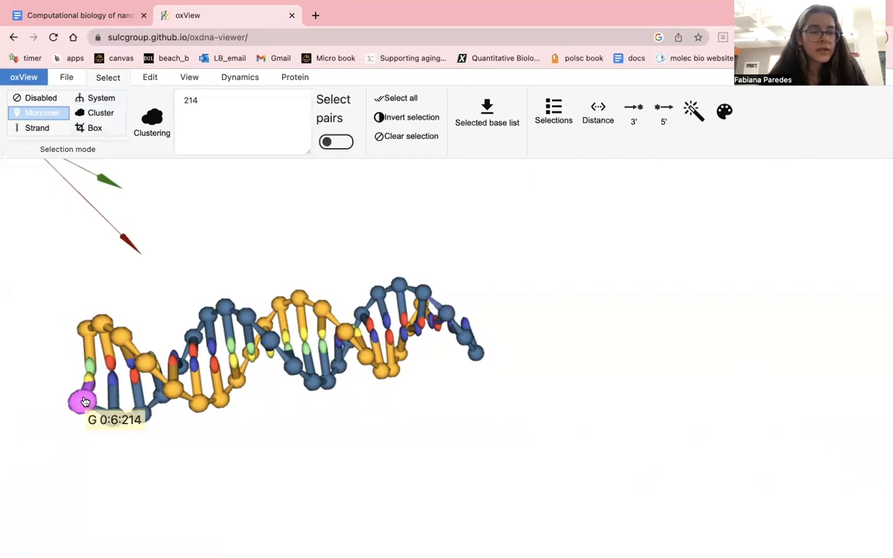
- Copy the ACGATCG end of nstar20_strand4 from the document, check where it attaches, and return to oxView
left_click(98, 15)
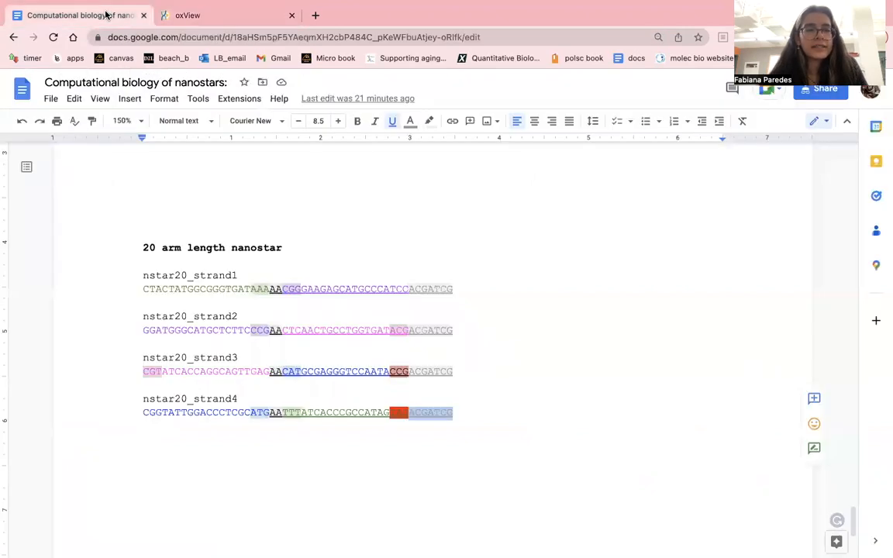
left_click(405, 413)
left_click_drag(407, 414, 455, 418)
key("super+c")
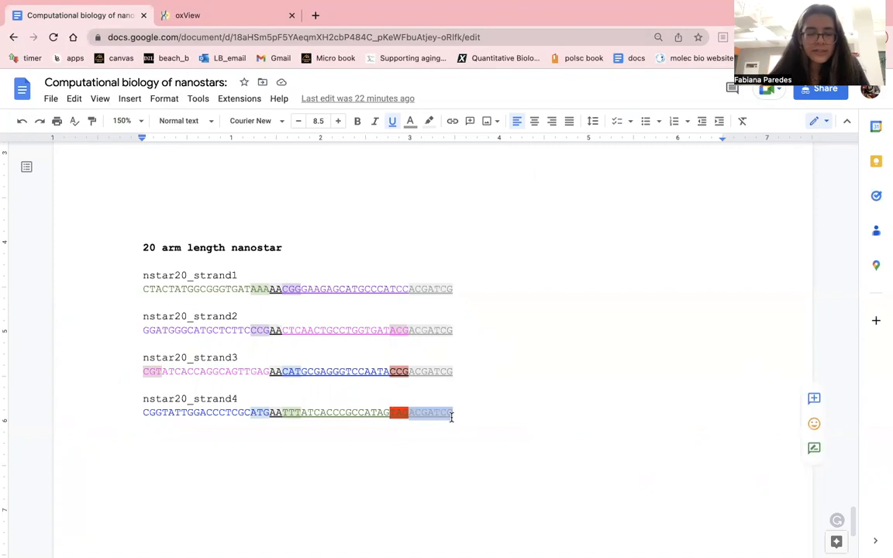
left_click(205, 17)
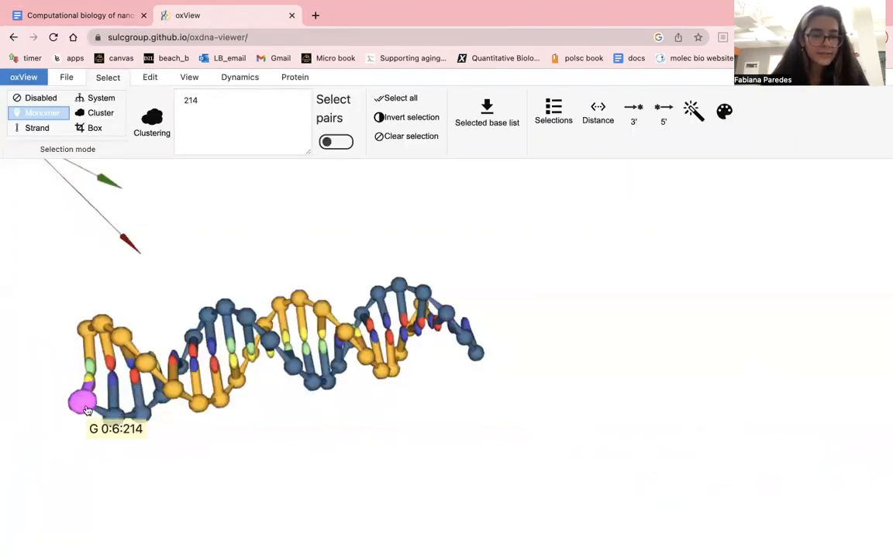
left_click(116, 15)
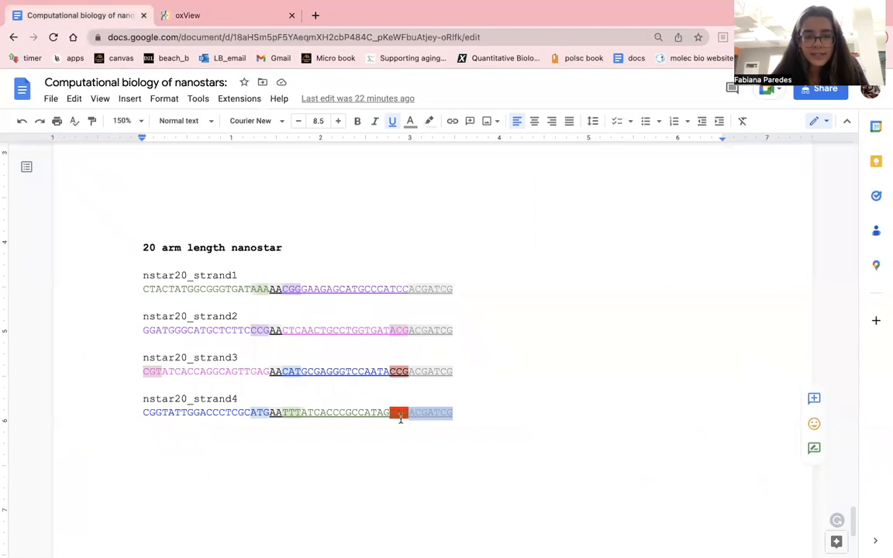
left_click(231, 21)
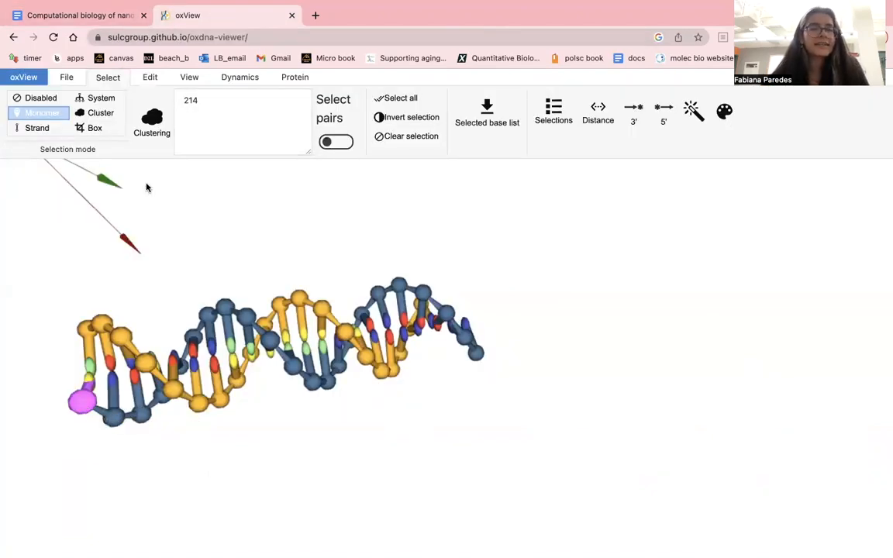
- Extend the strand from the selected G nucleotide with the single-stranded end ACGATCG
left_click(147, 80)
left_click(179, 180)
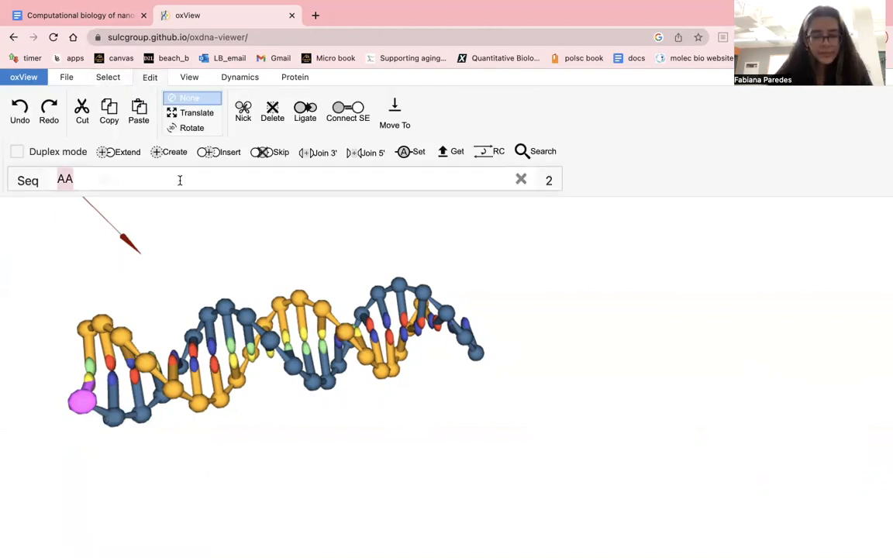
key("super+v")
left_click(132, 152)
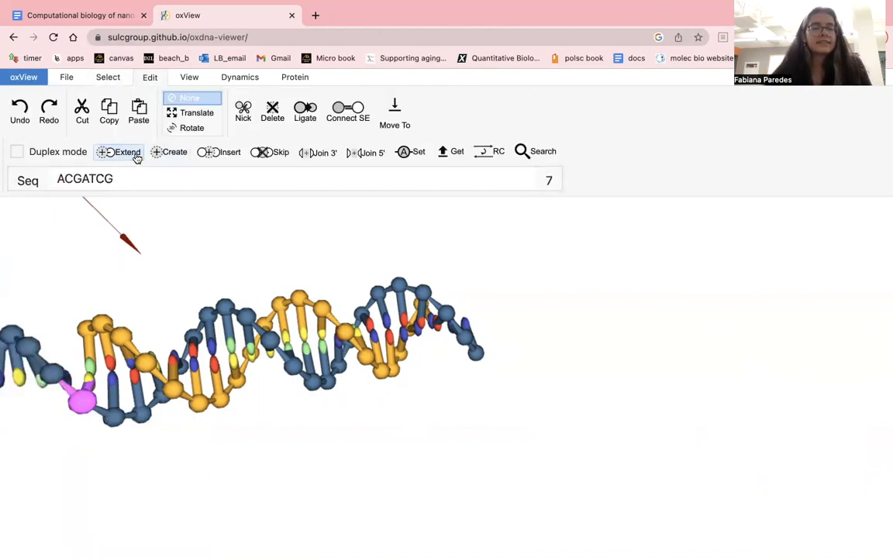
scroll(225, 234, "down", 10)
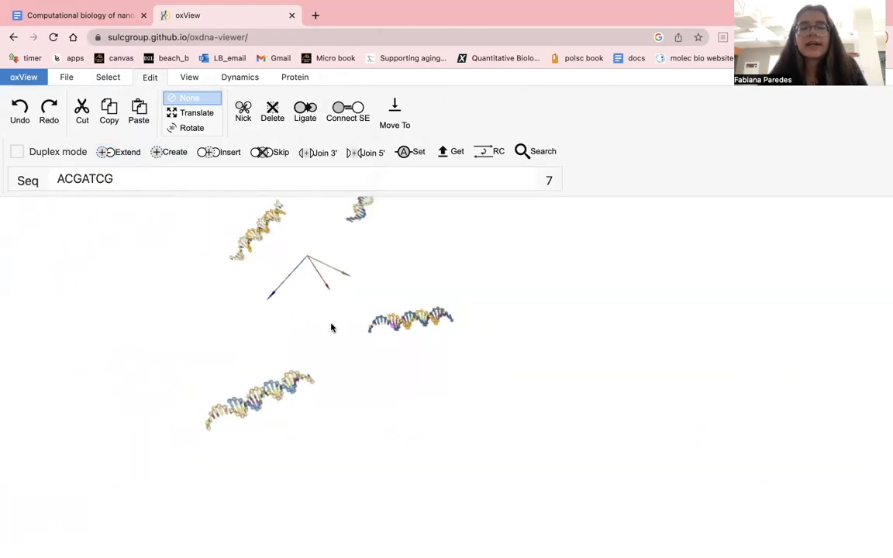
left_click(109, 78)
left_click(141, 77)
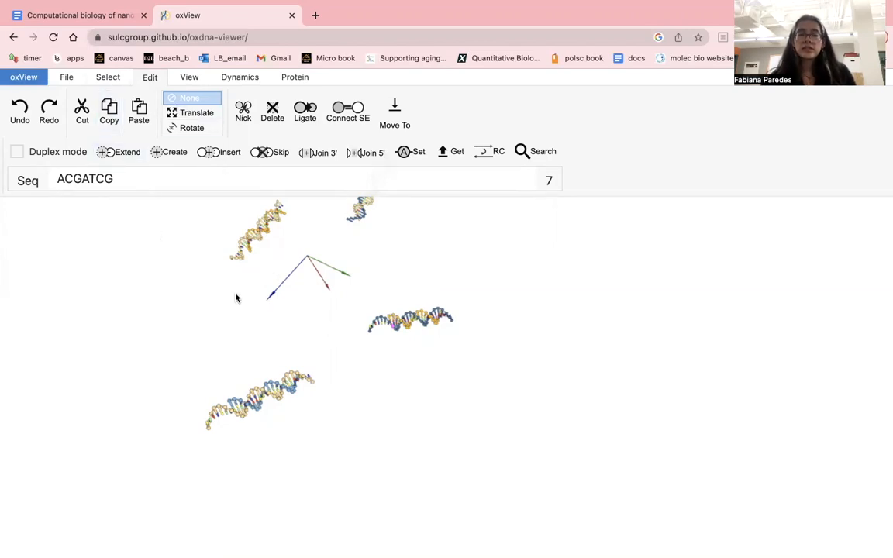
left_click(176, 169)
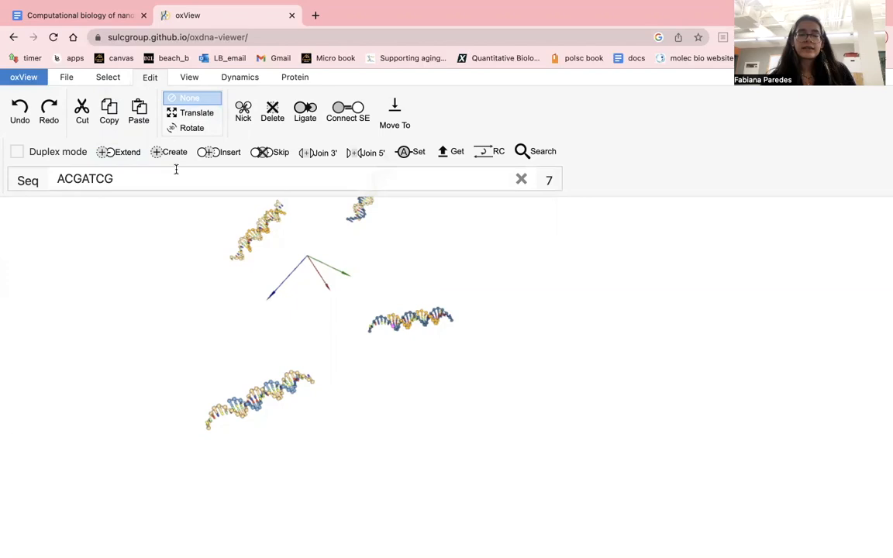
left_click(113, 80)
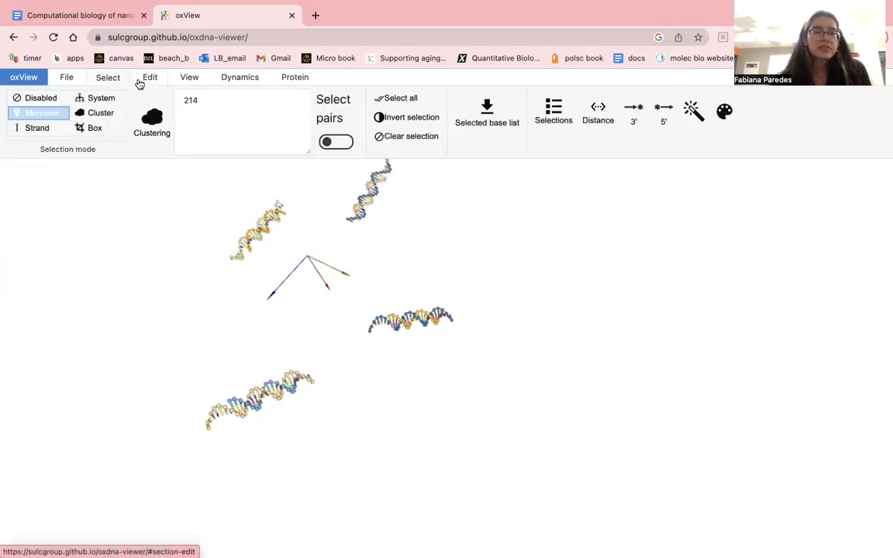
left_click(140, 82)
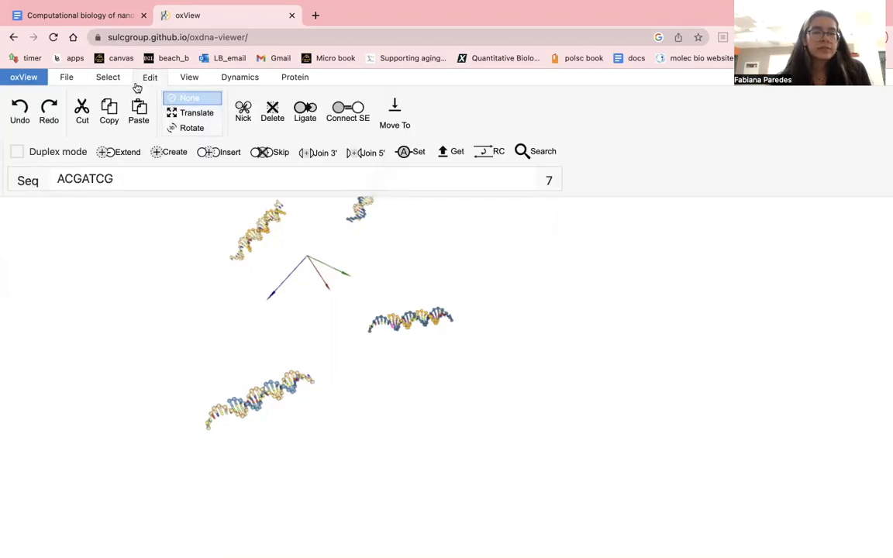
left_click(112, 58)
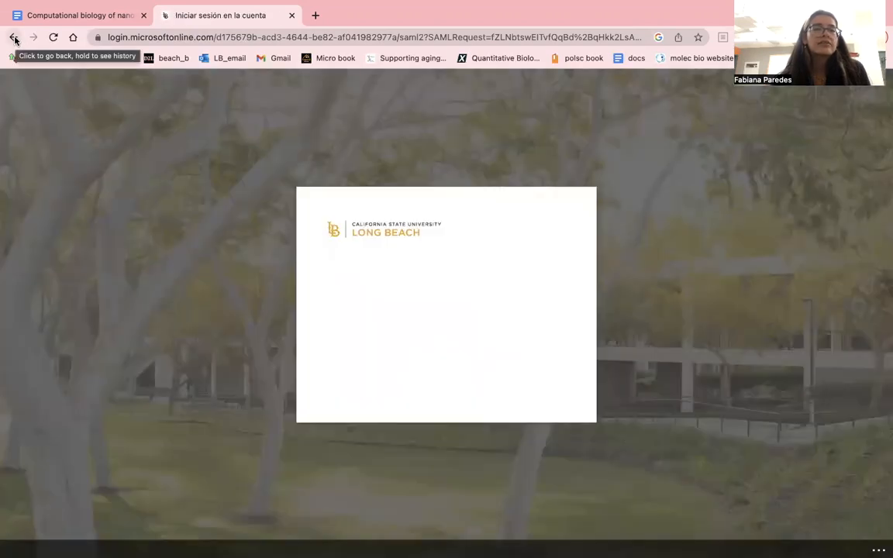
left_click(14, 39)
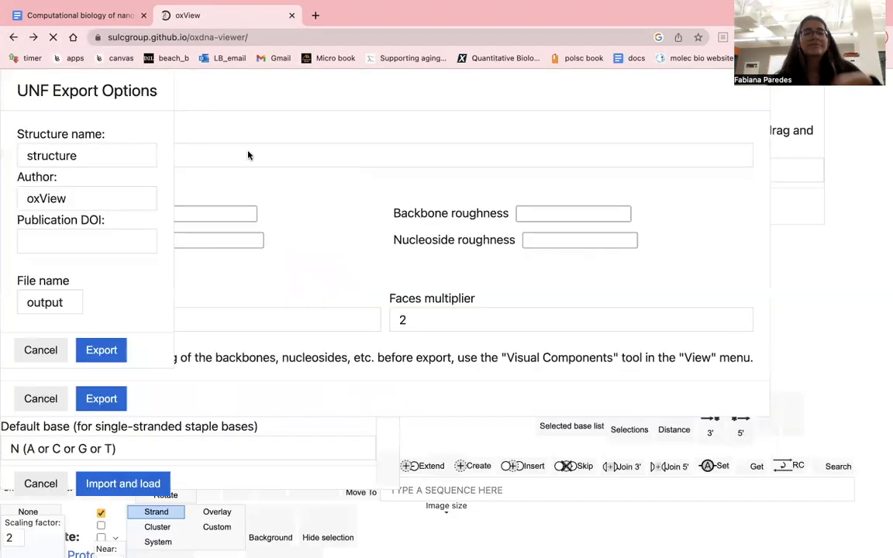